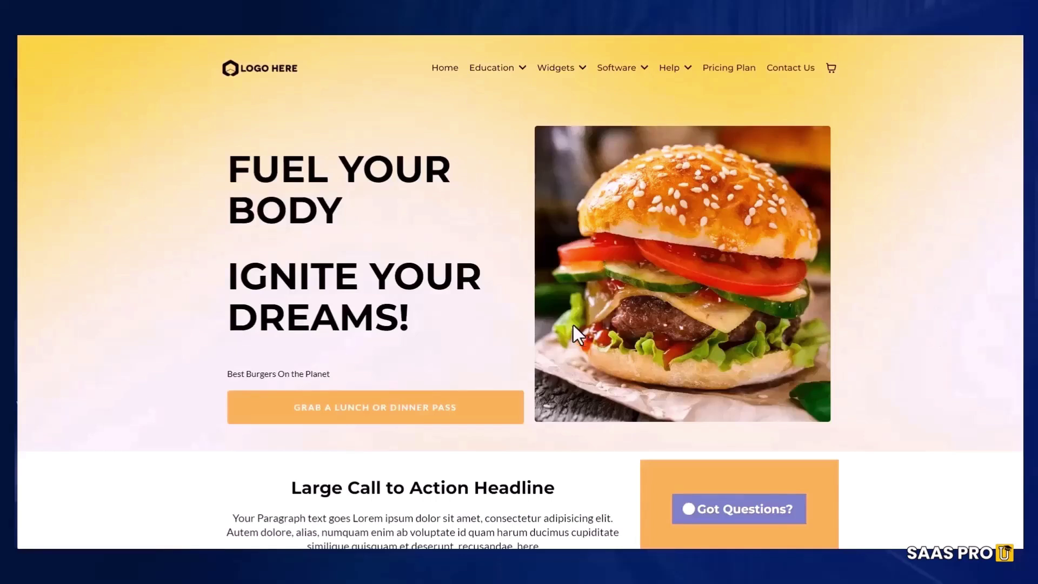
Step: Test the "Grab a lunch or dinner pass" button's jump to the pricing section and look through the page down to the frequently asked questions
left_click(389, 413)
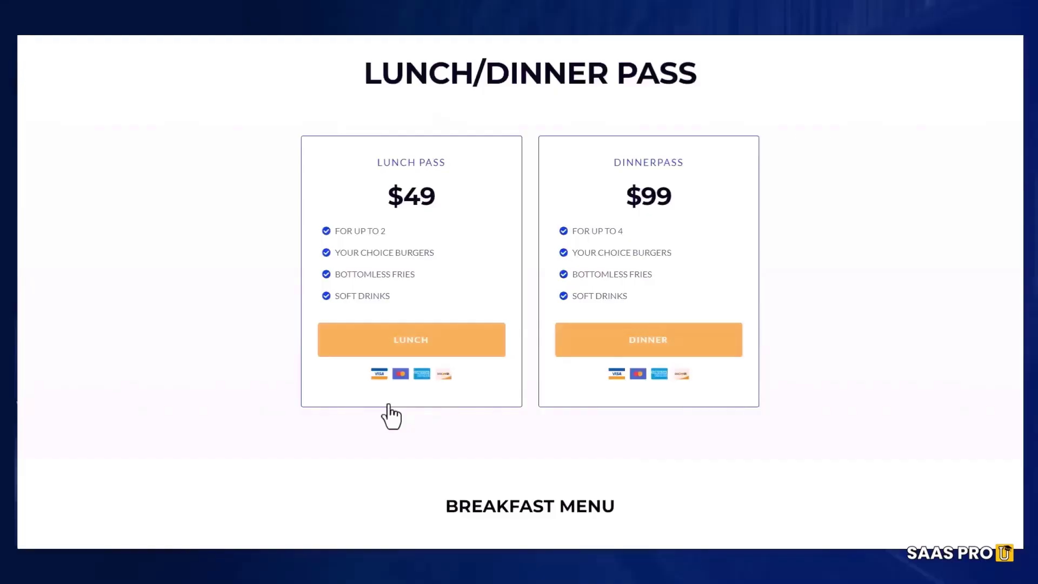
scroll(401, 387, "up", 5)
scroll(401, 387, "up", 4)
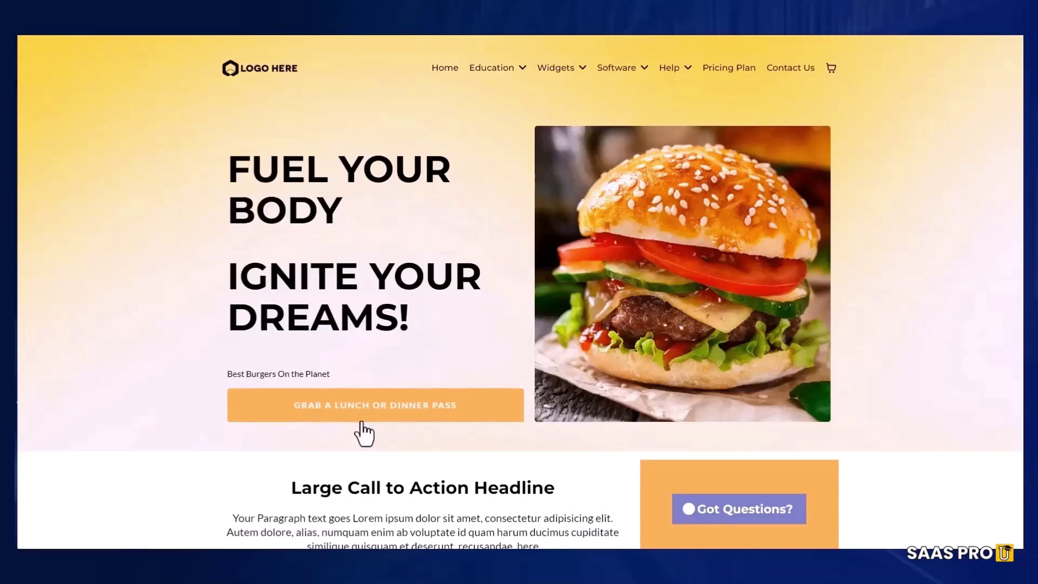
left_click(385, 407)
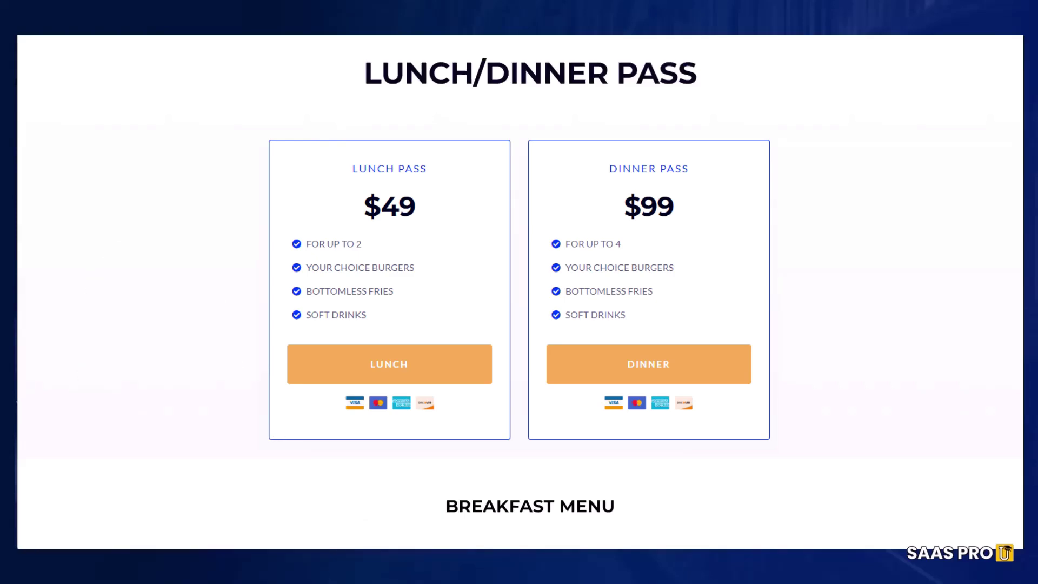
scroll(444, 359, "up", 6)
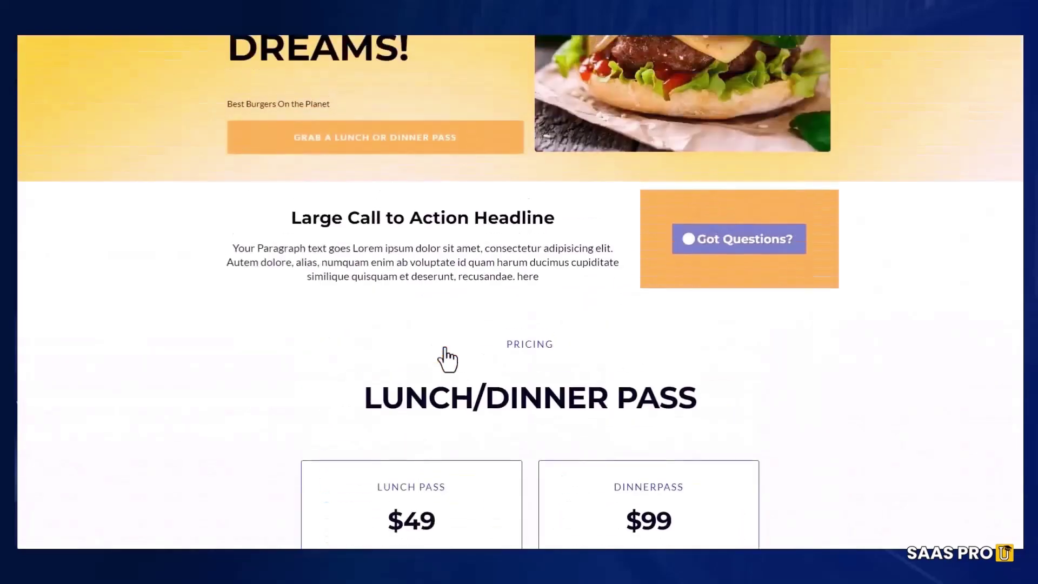
scroll(442, 357, "up", 5)
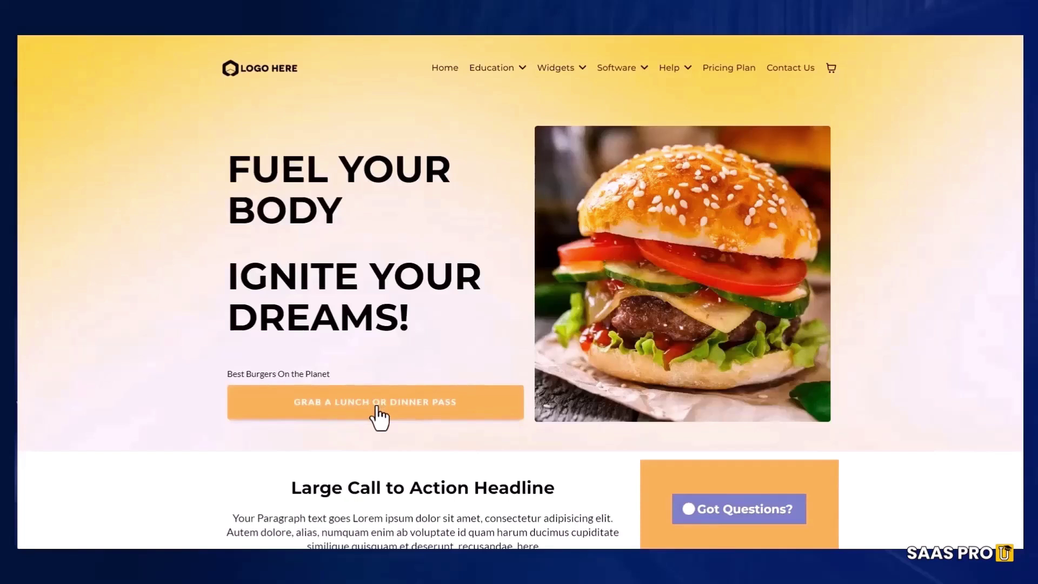
left_click(377, 408)
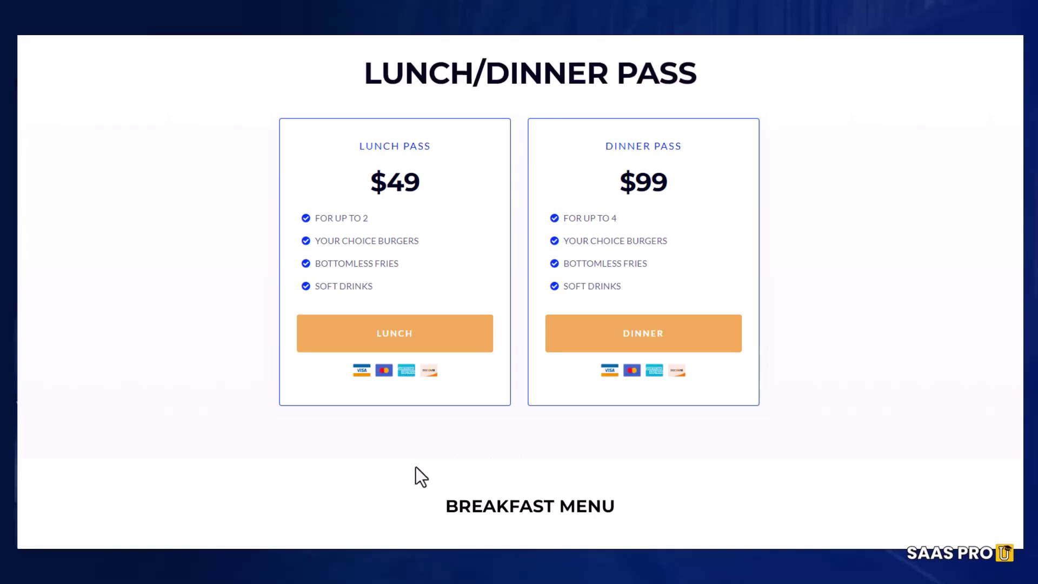
scroll(413, 470, "down", 15)
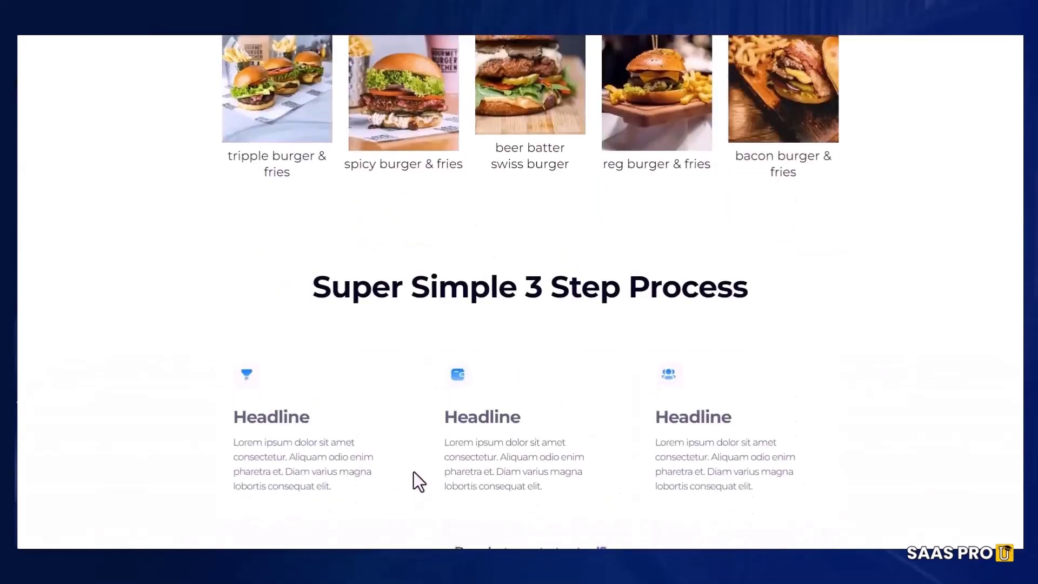
scroll(413, 476, "down", 12)
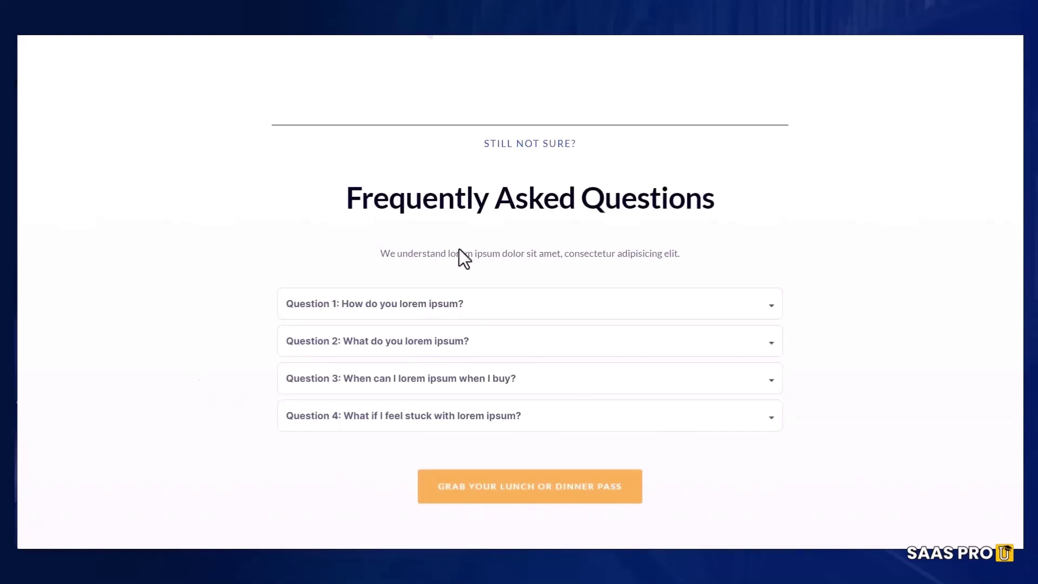
scroll(490, 245, "up", 15)
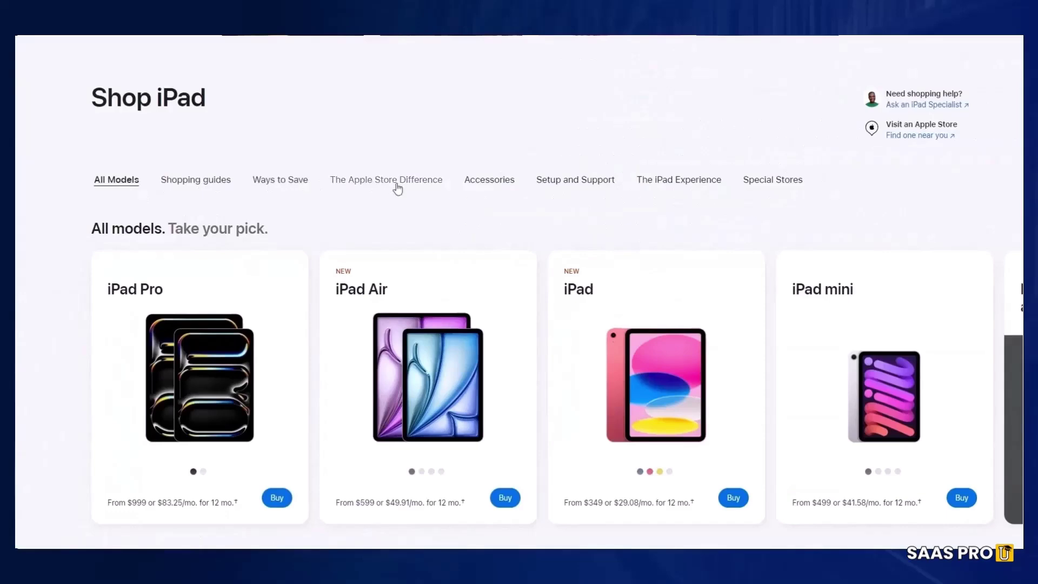
Step: Look over the Shop iPad page and try its jump link to The Apple Store Difference section
scroll(442, 184, "down", 3)
scroll(444, 187, "up", 2)
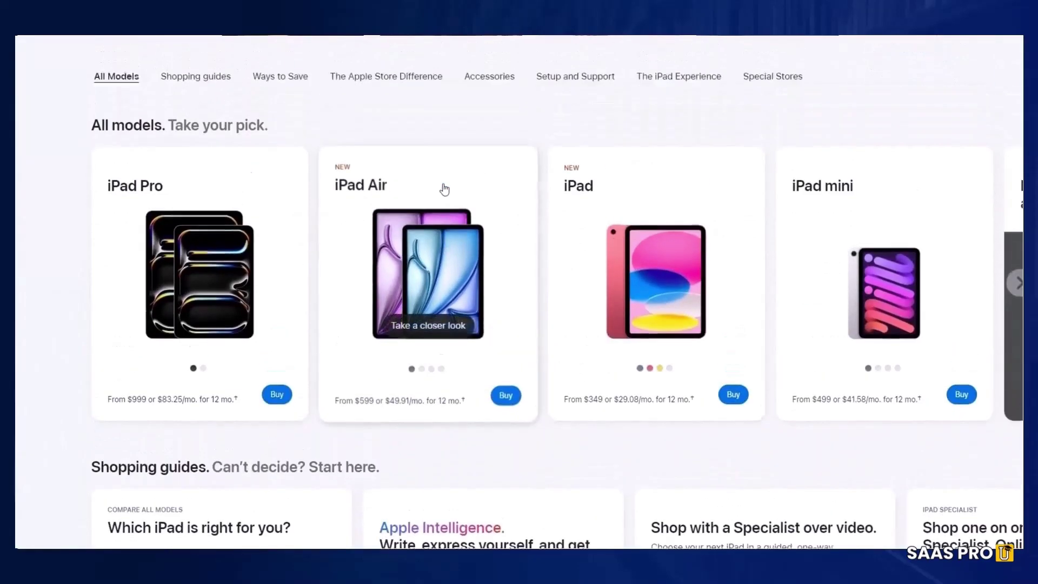
left_click(179, 130)
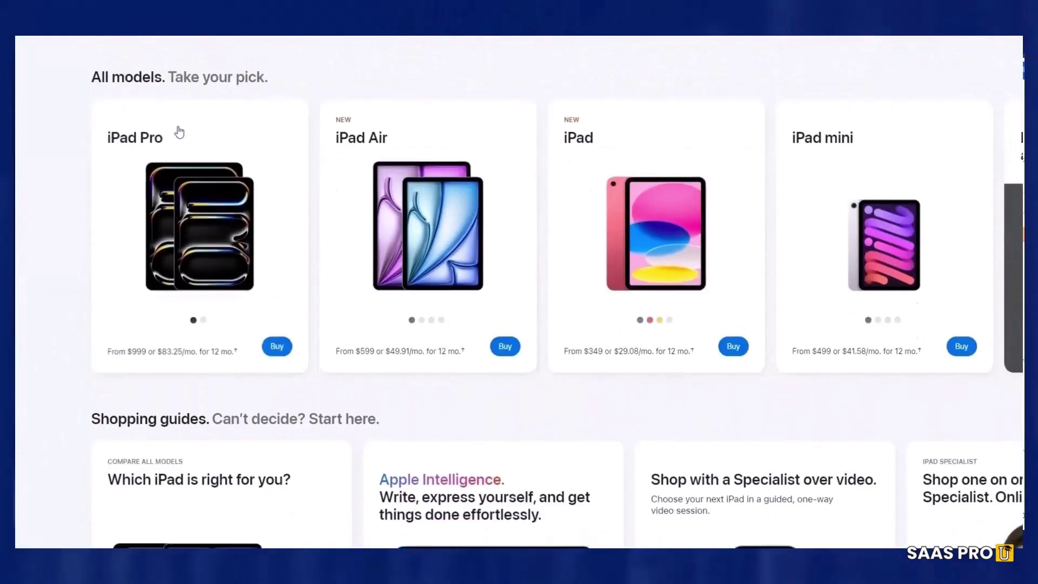
scroll(210, 152, "up", 6)
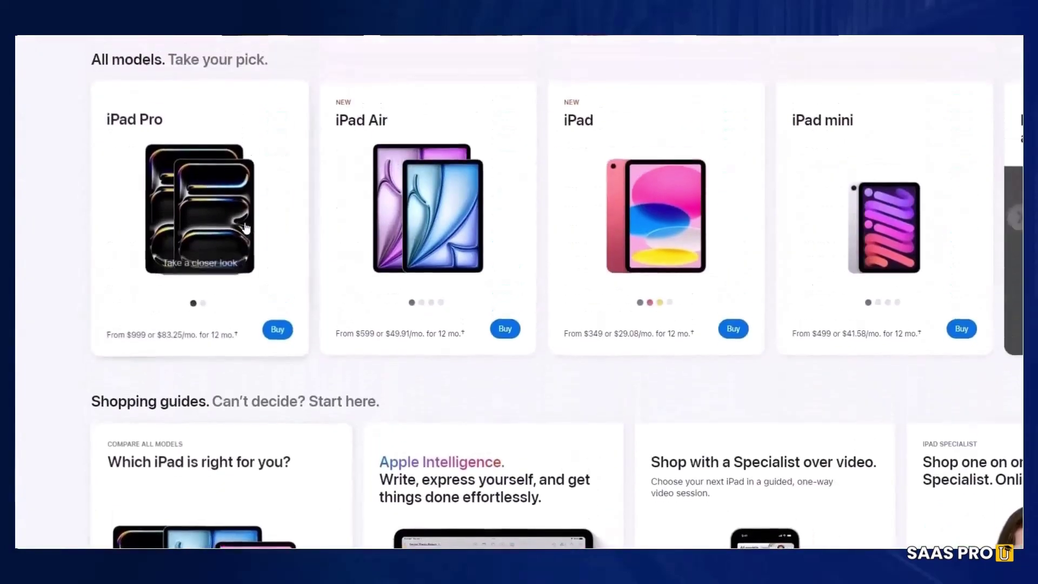
scroll(269, 209, "up", 2)
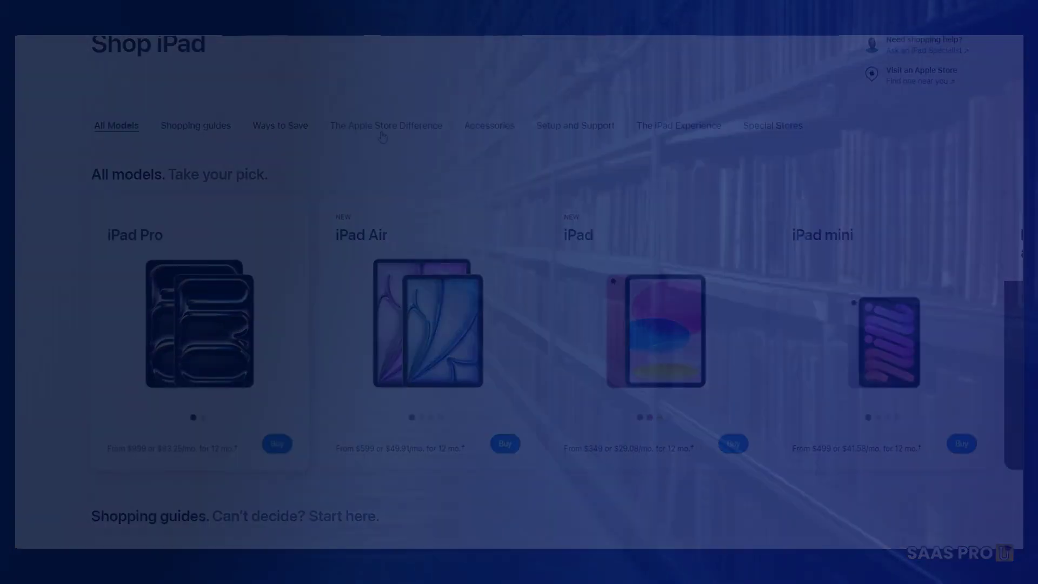
left_click(382, 135)
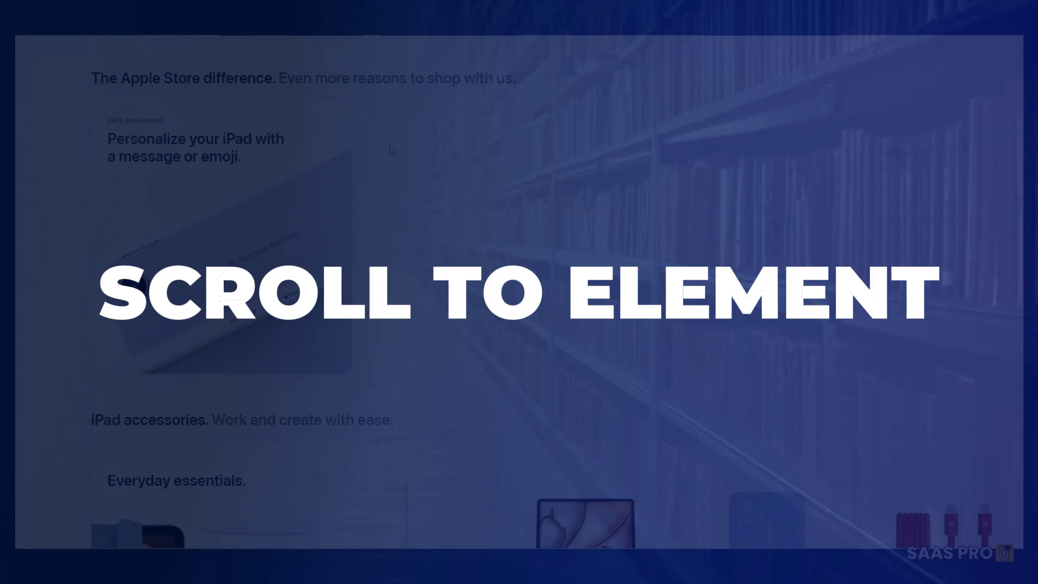
scroll(505, 249, "up", 10)
scroll(505, 254, "up", 6)
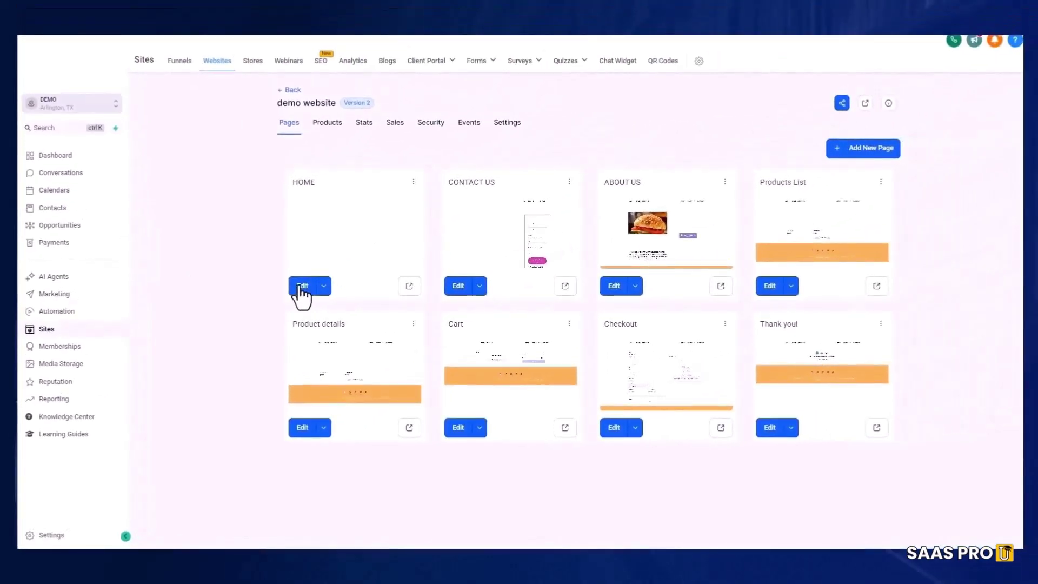
Step: Open the demo website's HOME page for editing and find the LUNCH/DINNER PASS pricing section
left_click(301, 286)
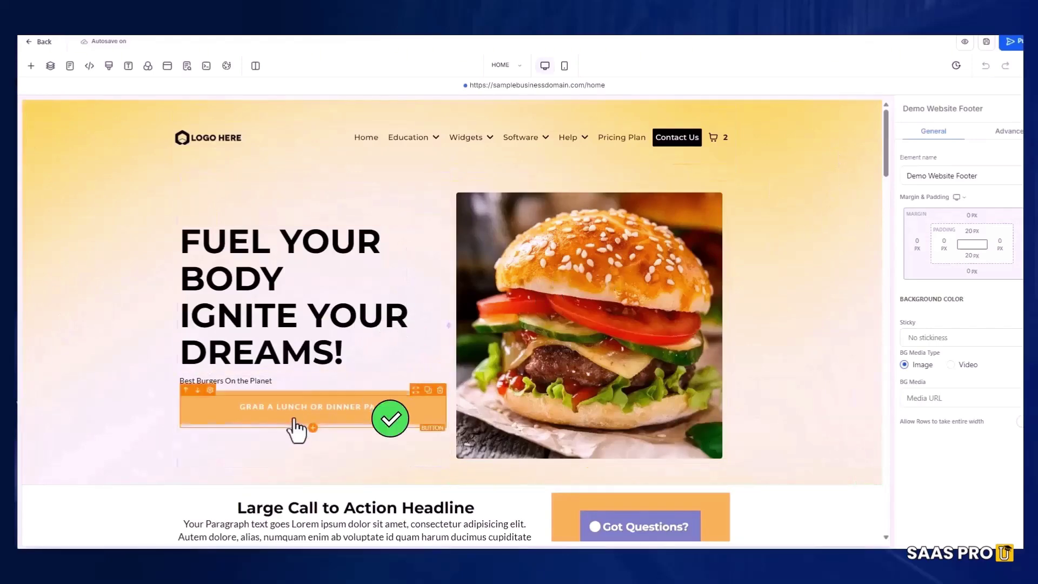
scroll(522, 399, "down", 10)
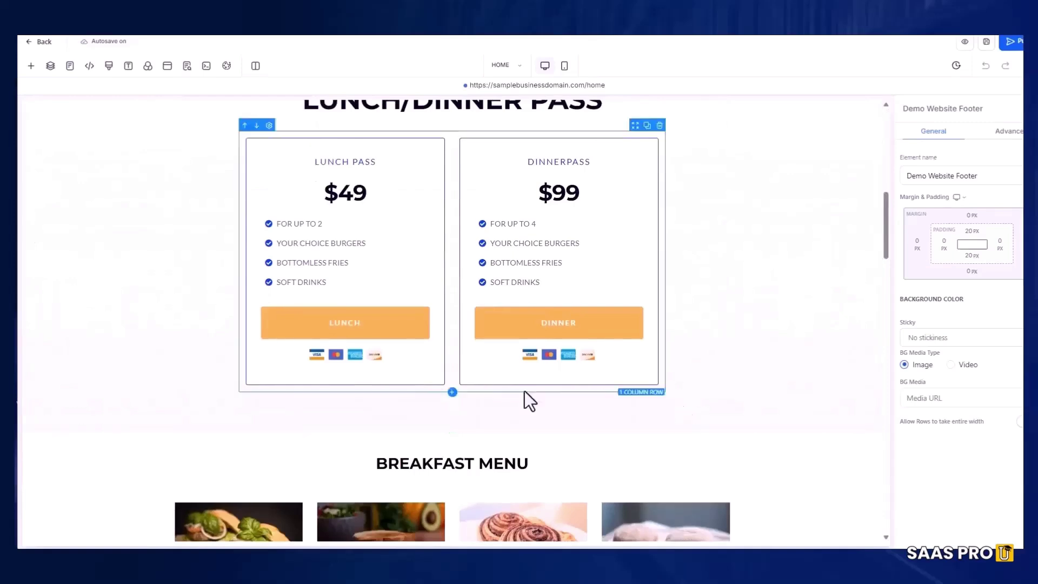
scroll(108, 335, "up", 4)
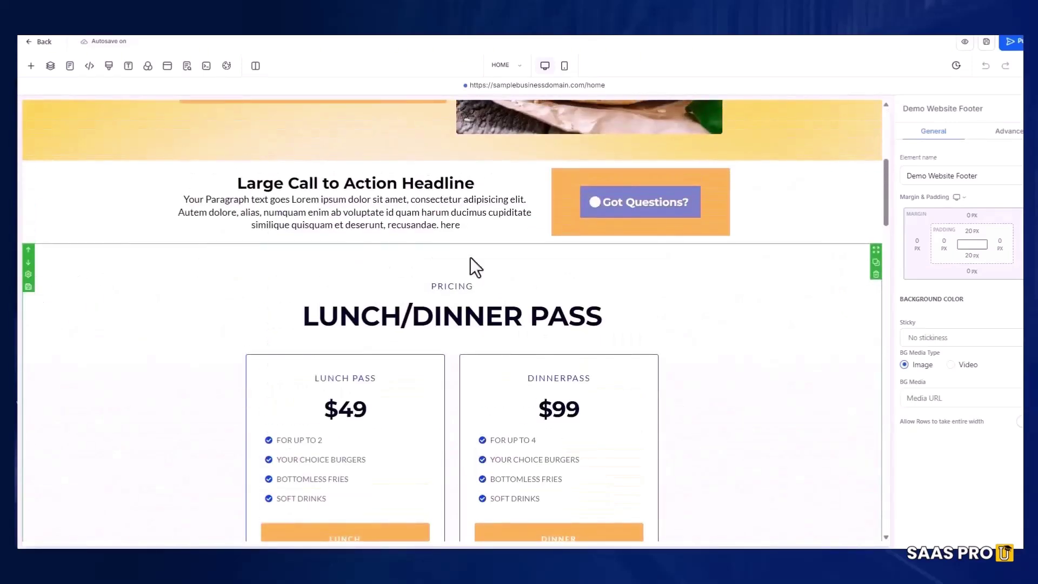
scroll(784, 382, "down", 4)
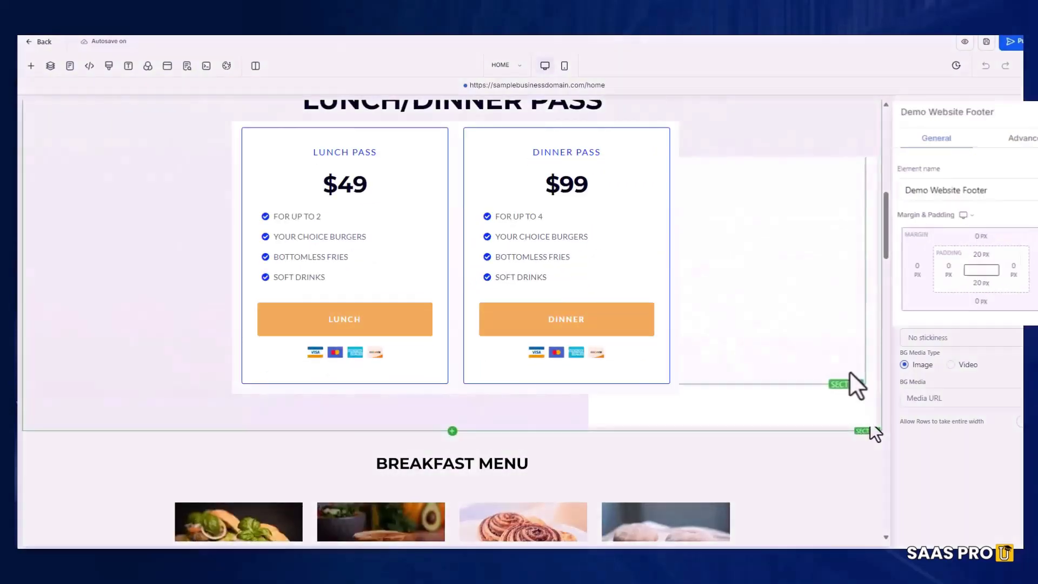
Step: Rename the section containing the lunch and dinner pass cards as "PRICING PASS PLANS"
left_click(848, 373)
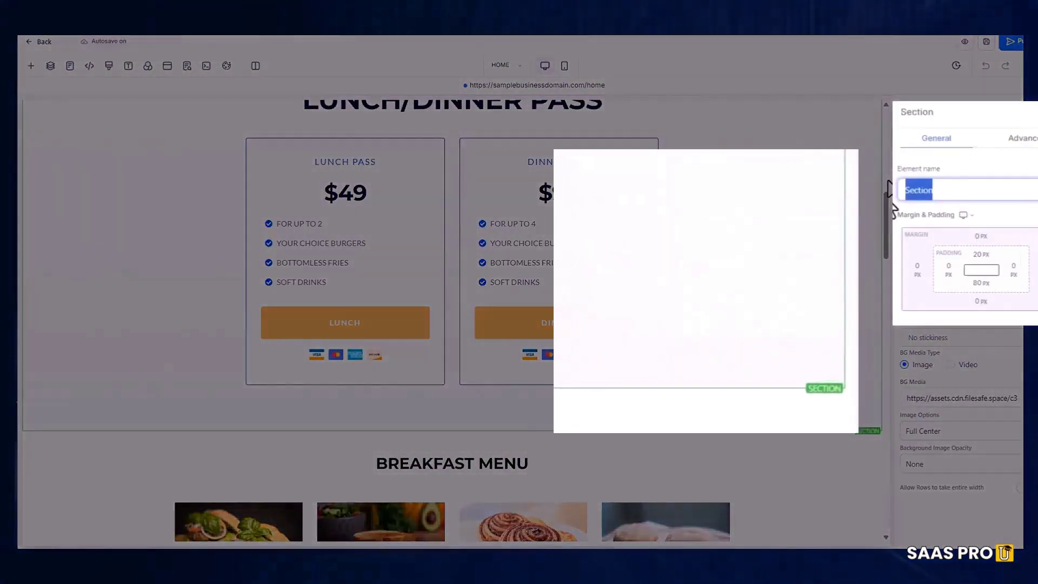
type("PRICIN")
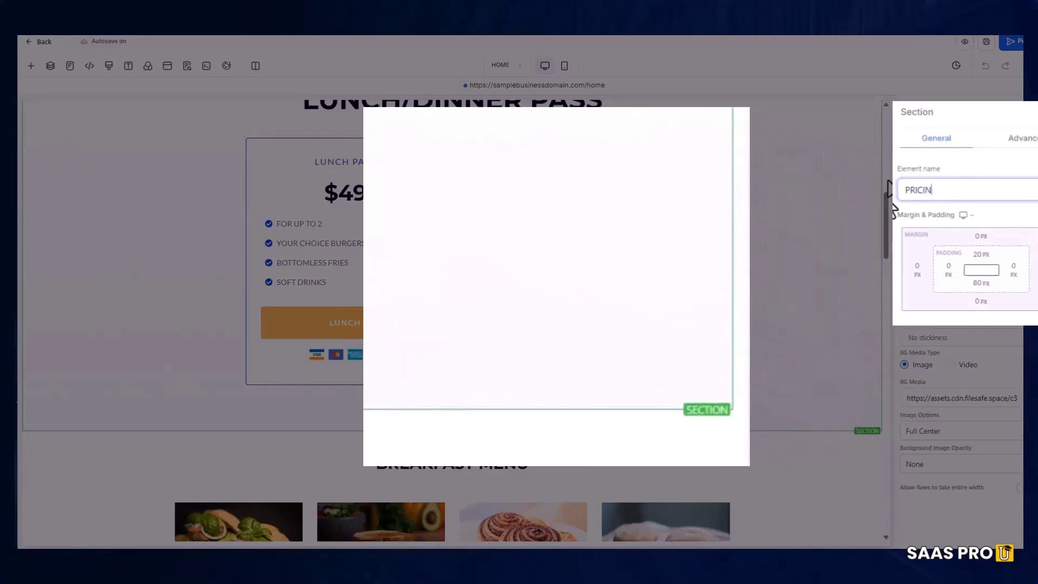
type("G PAS")
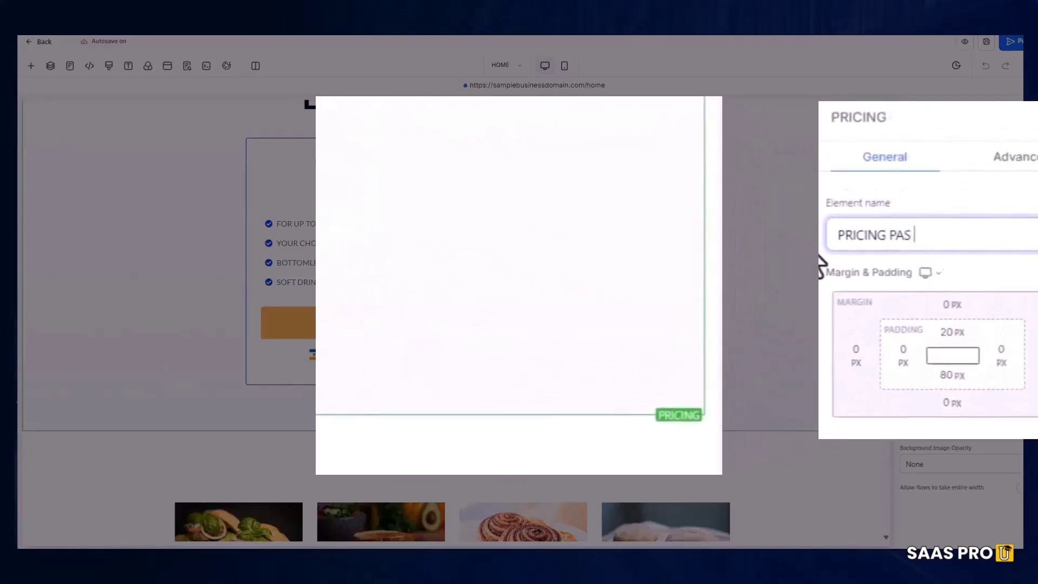
type("S PLANS")
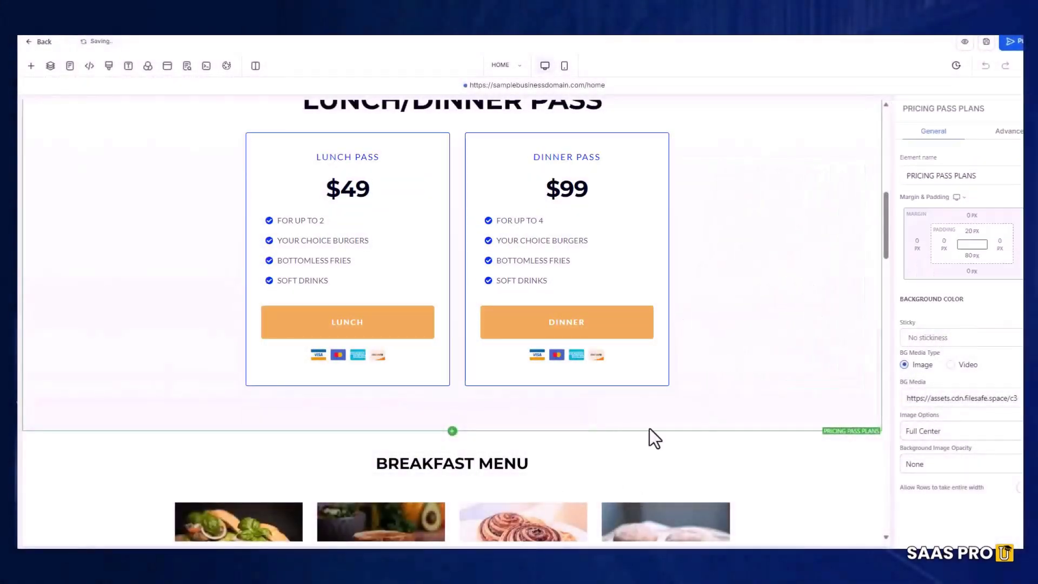
Step: Rename the column holding the $99 dinner pass card as "dinner pass"
scroll(667, 517, "down", 4)
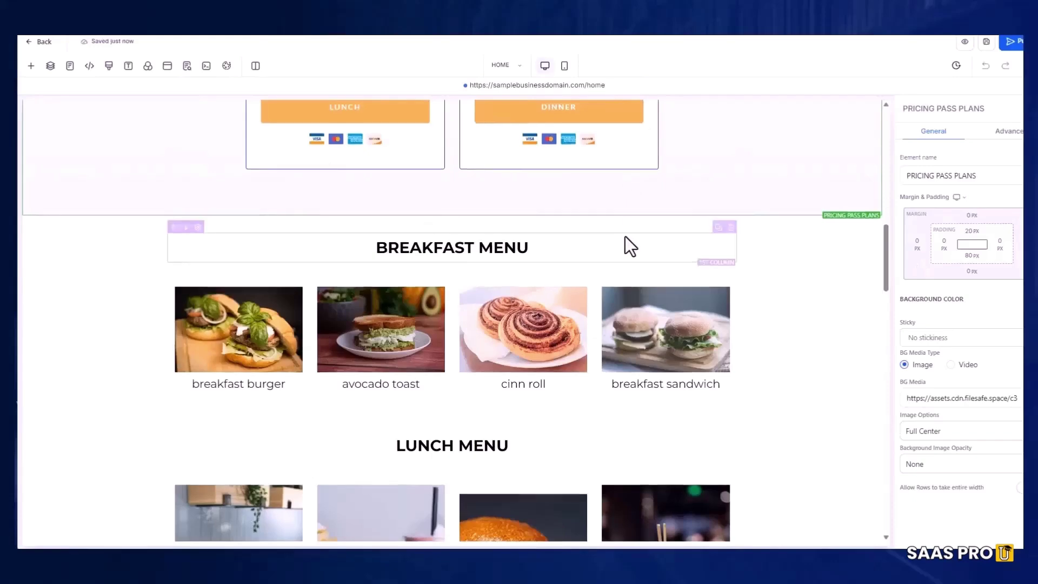
scroll(625, 236, "up", 5)
left_click(565, 197)
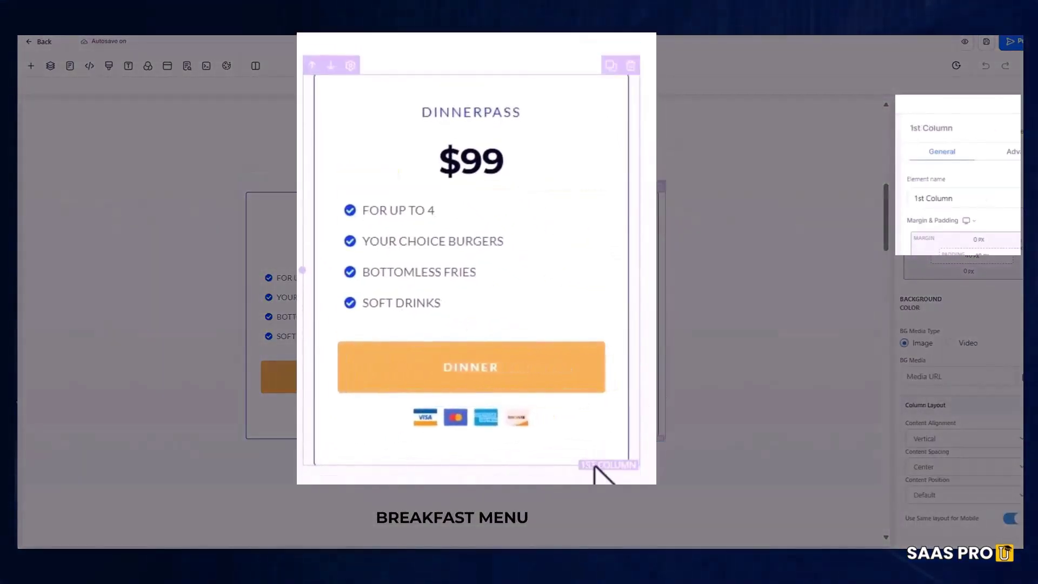
triple_click(968, 200)
type("dinner pass")
key("ctrl+a")
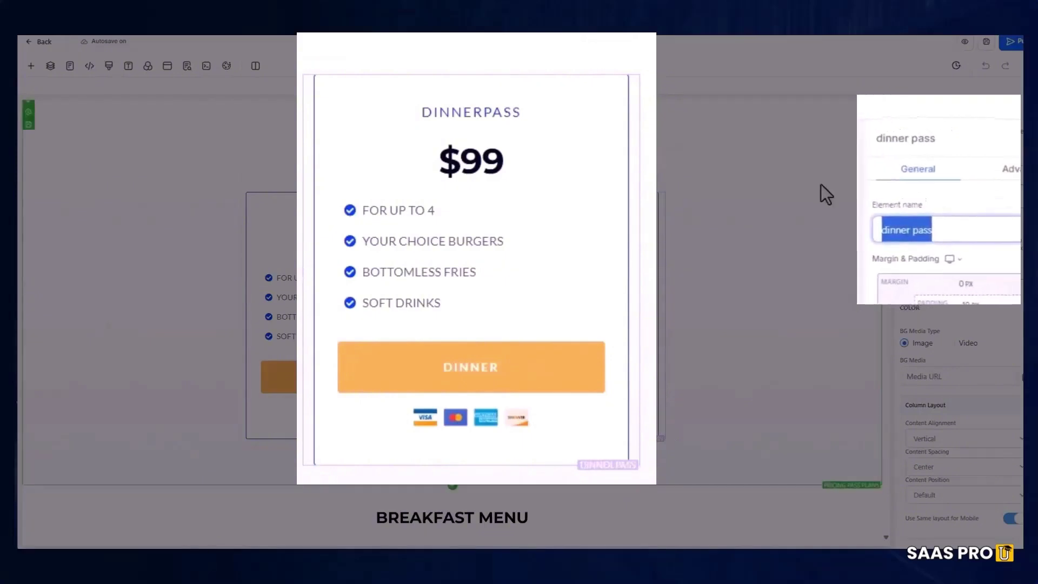
type("dinner pass")
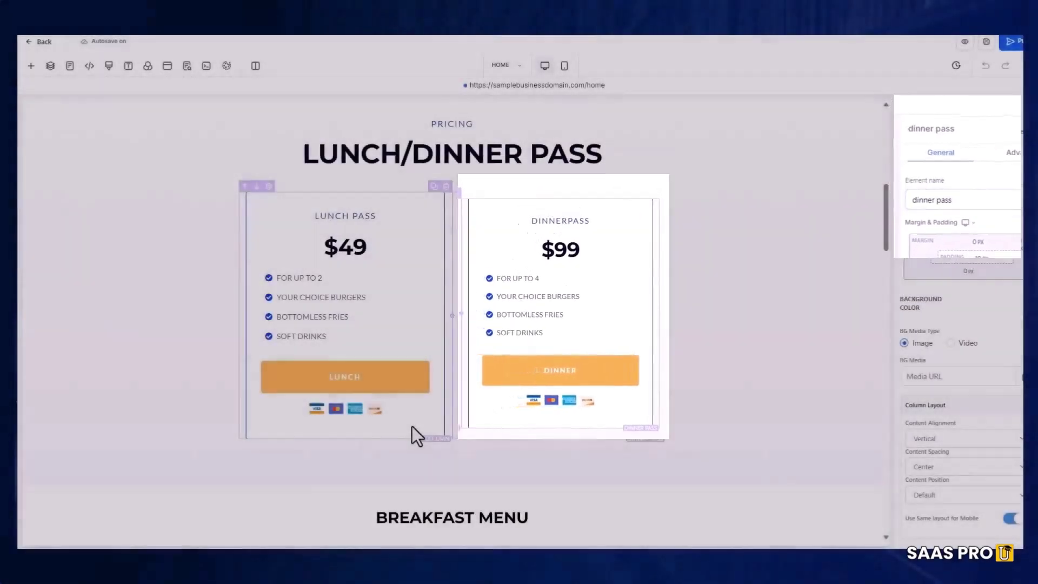
Step: Rename the column holding the $49 lunch pass card as "Lunch Pass"
left_click(412, 426)
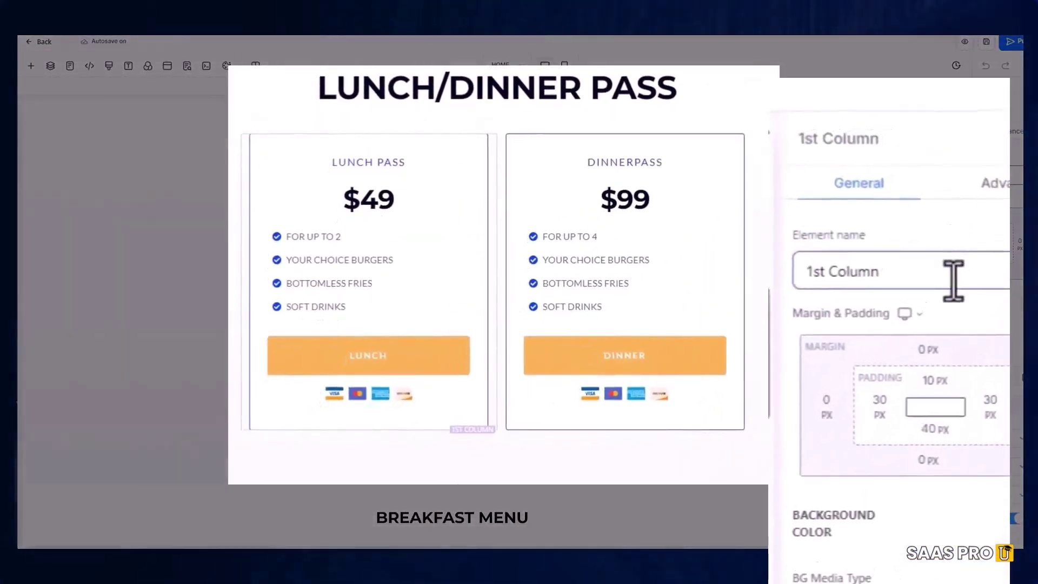
left_click_drag(991, 193, 893, 218)
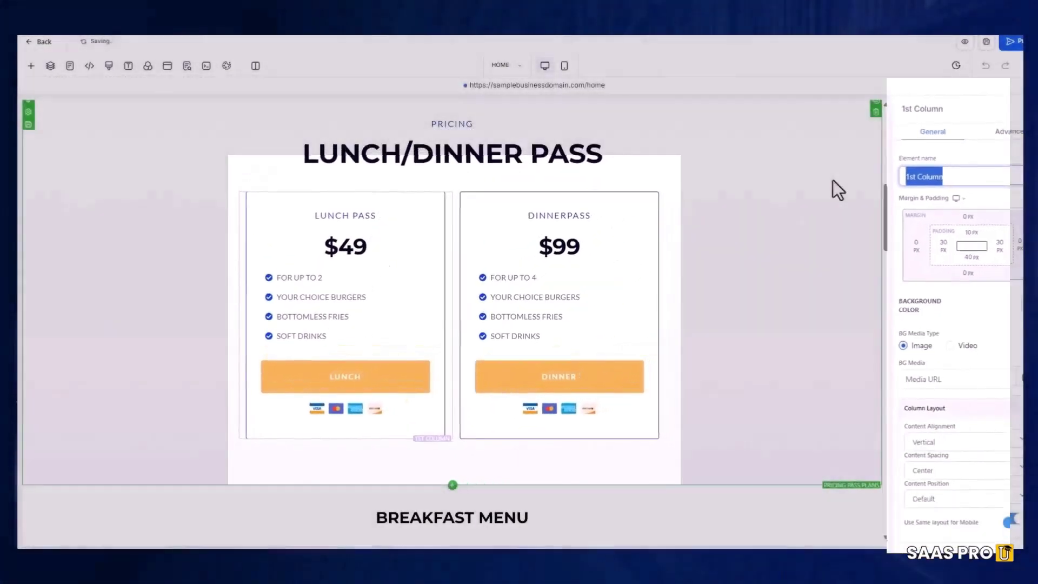
type("Lunch Pass")
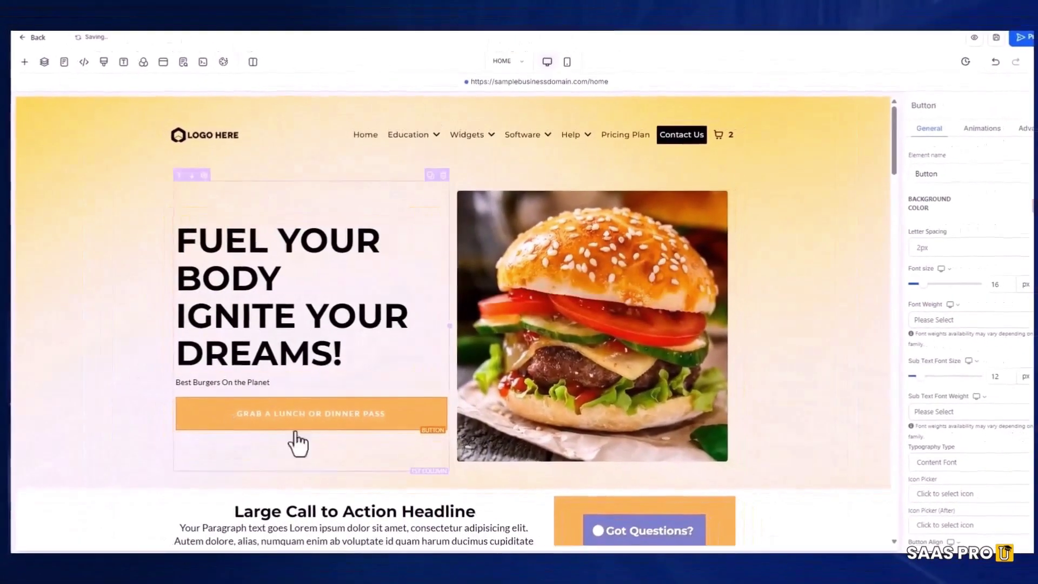
Step: Rename the "Grab a lunch or dinner pass" button element as "lunch pass button home page"
left_click(320, 433)
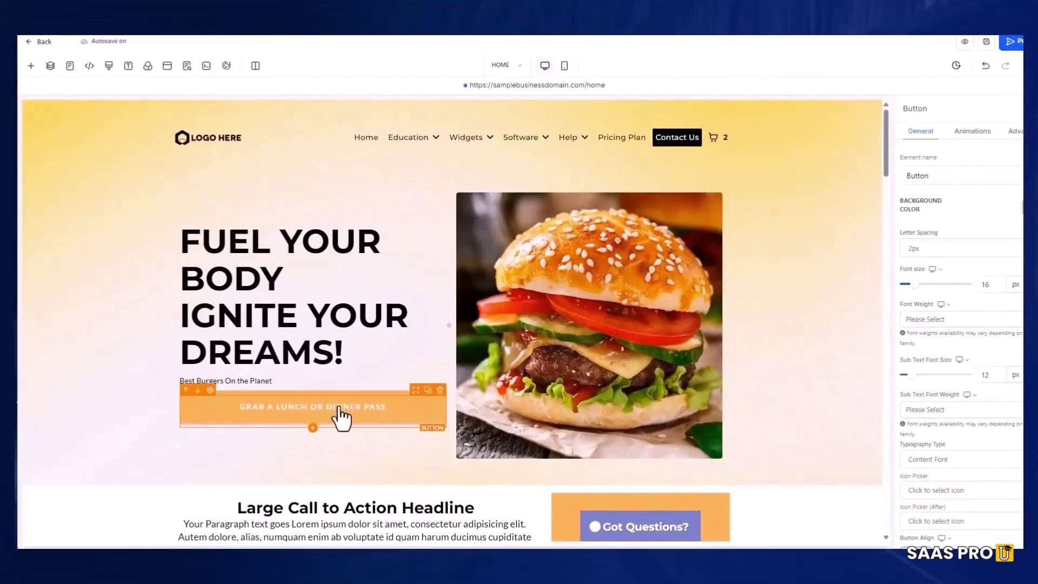
double_click(951, 176)
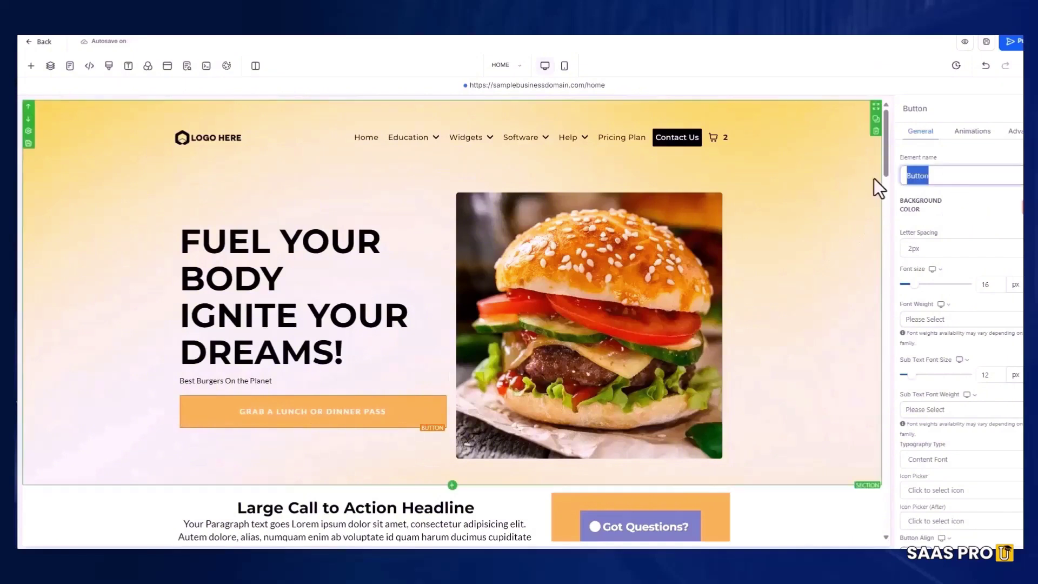
type("lunch pass ")
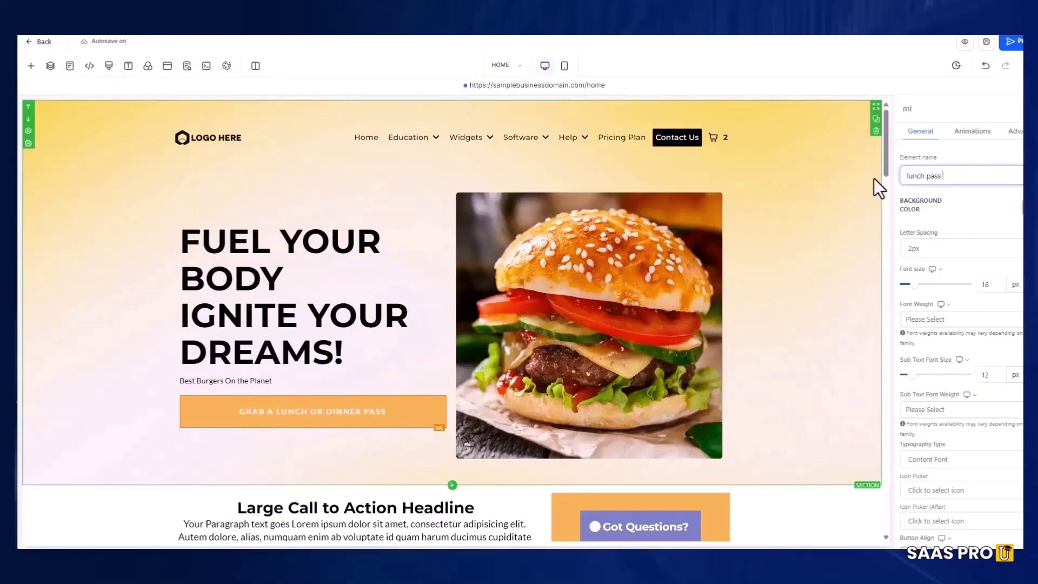
type("button home page")
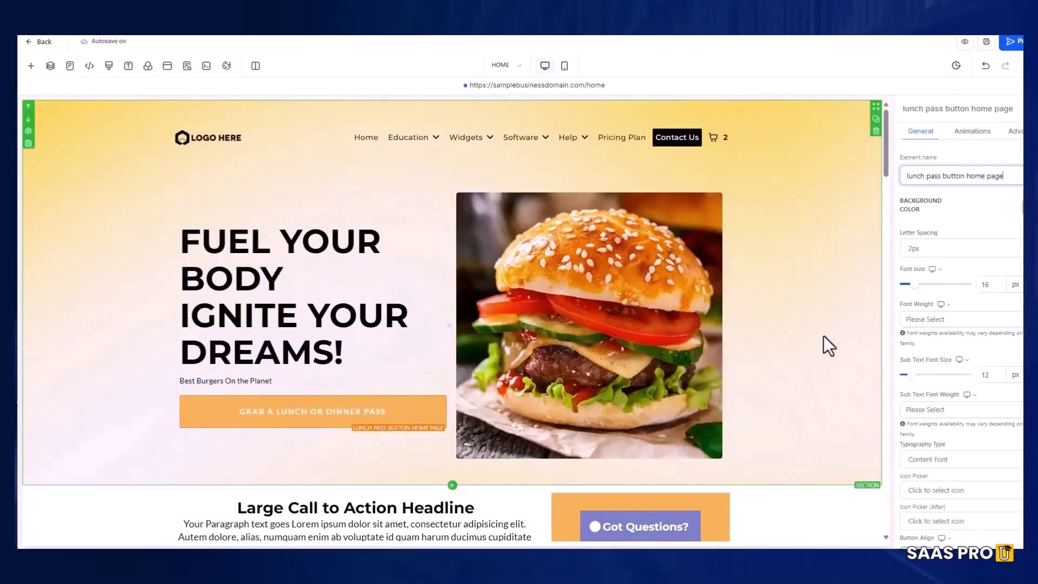
Step: Keep the hero button's link action as Scroll to Element and change its text to "CHECK OUT OUR LUNCH PASS"
scroll(961, 357, "down", 3)
scroll(960, 370, "down", 6)
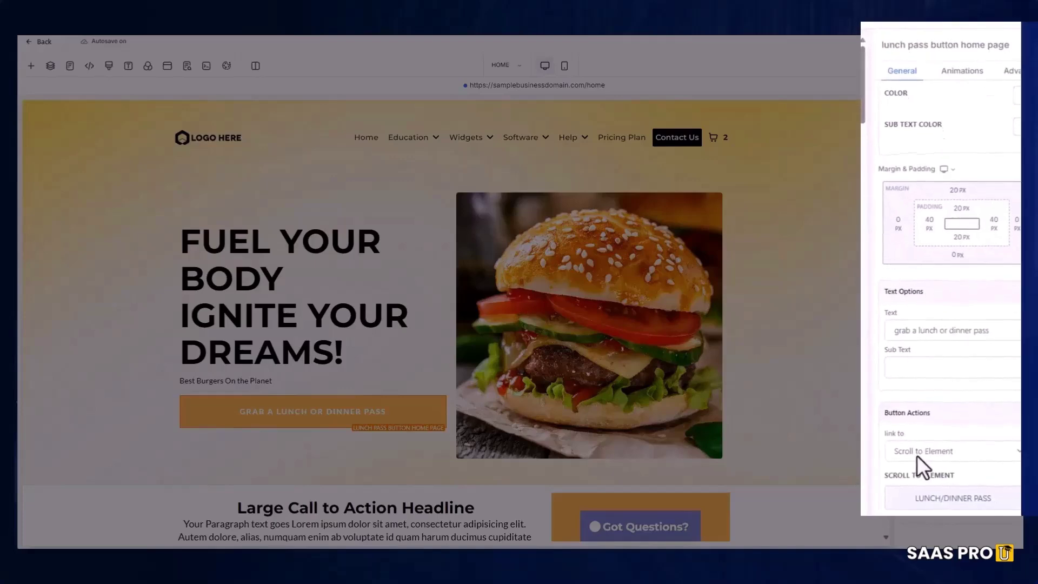
left_click(916, 455)
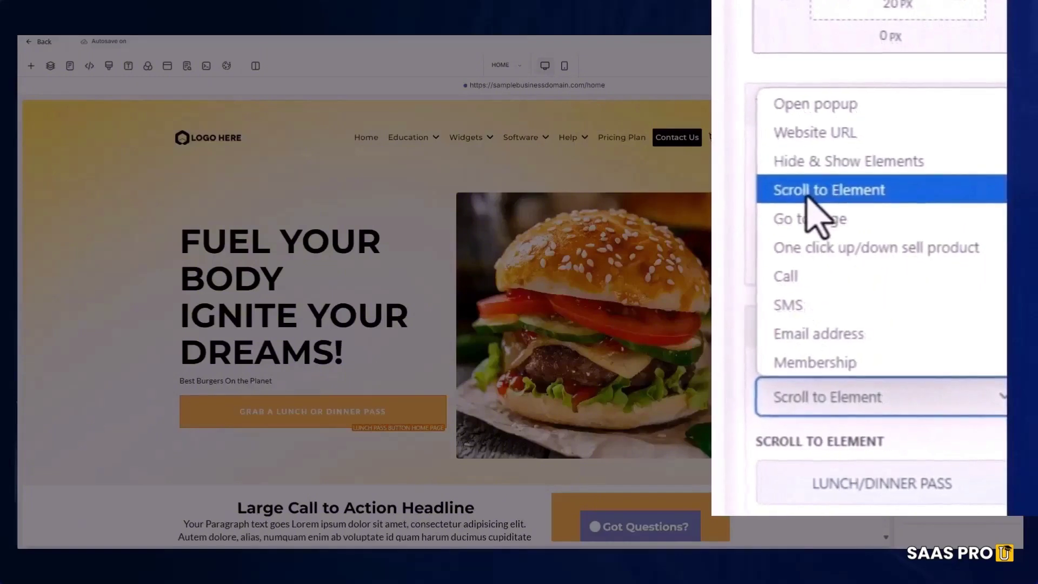
left_click(871, 194)
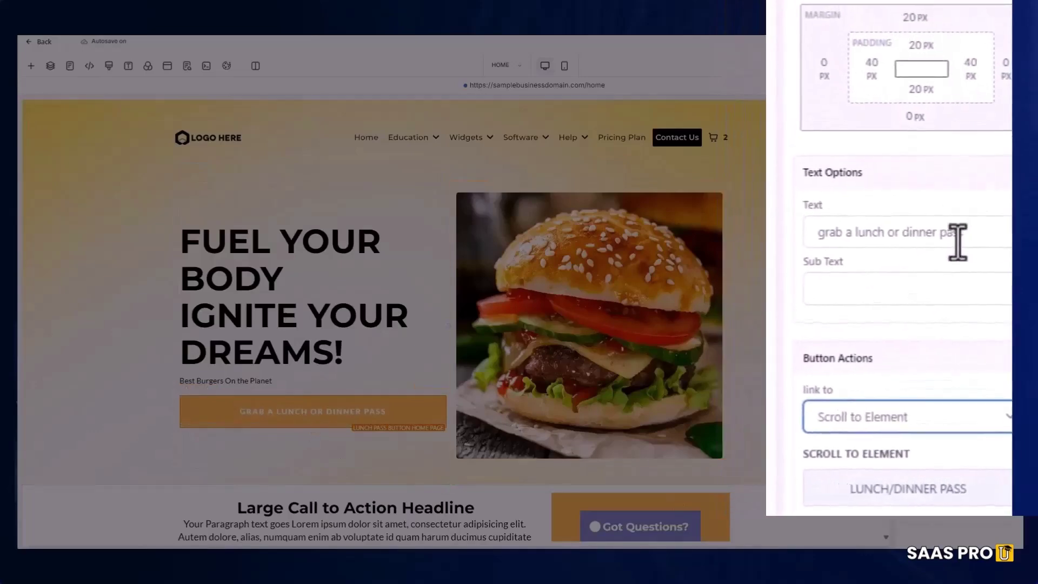
left_click_drag(978, 272, 864, 276)
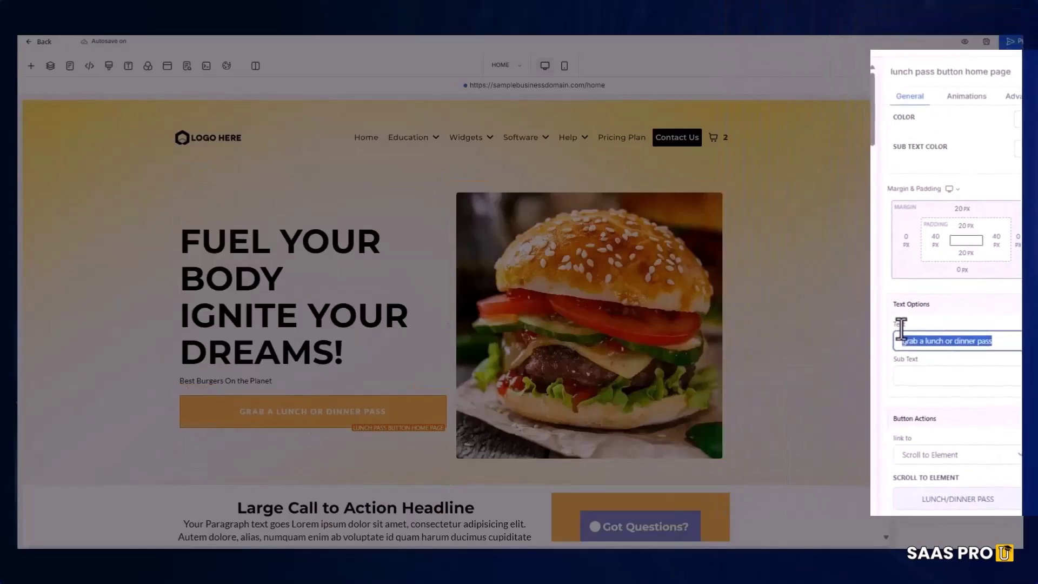
type("CHECK OUT OUR LUNCH PASS")
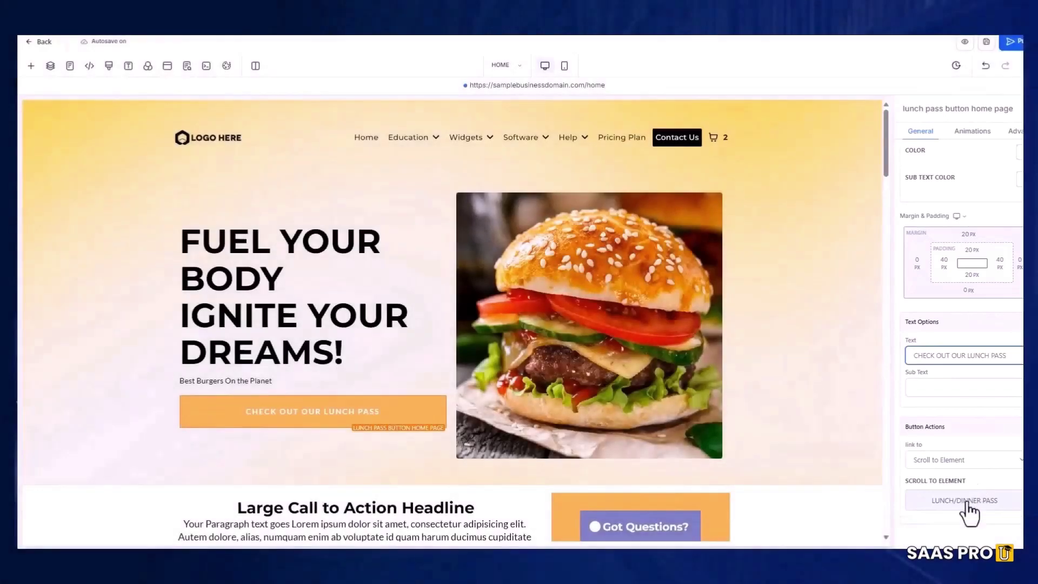
Step: Set the hero button's scroll target to the "Lunch Pass" column
left_click(963, 502)
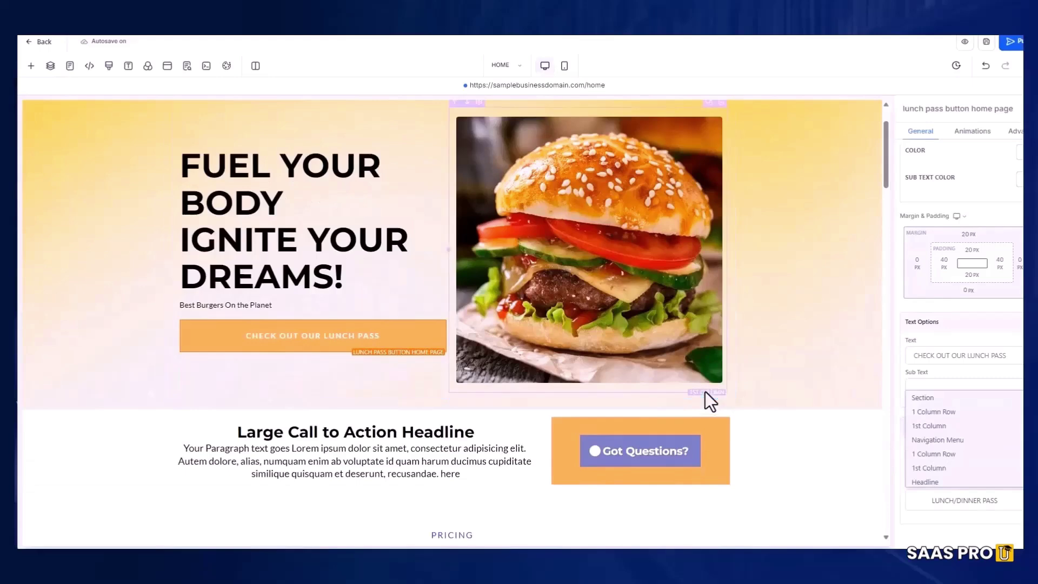
scroll(951, 465, "down", 3)
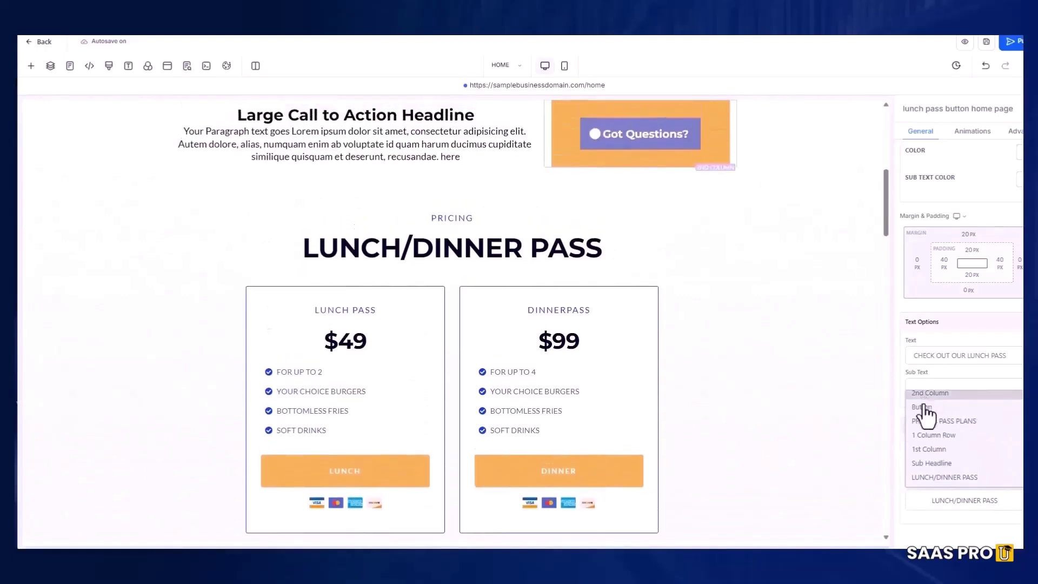
scroll(940, 443, "down", 2)
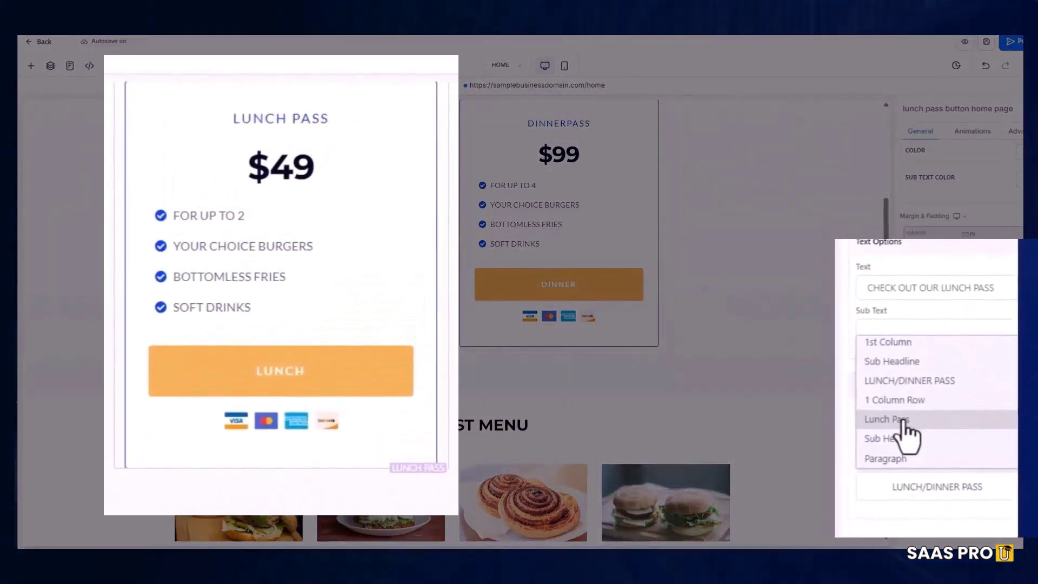
left_click(941, 456)
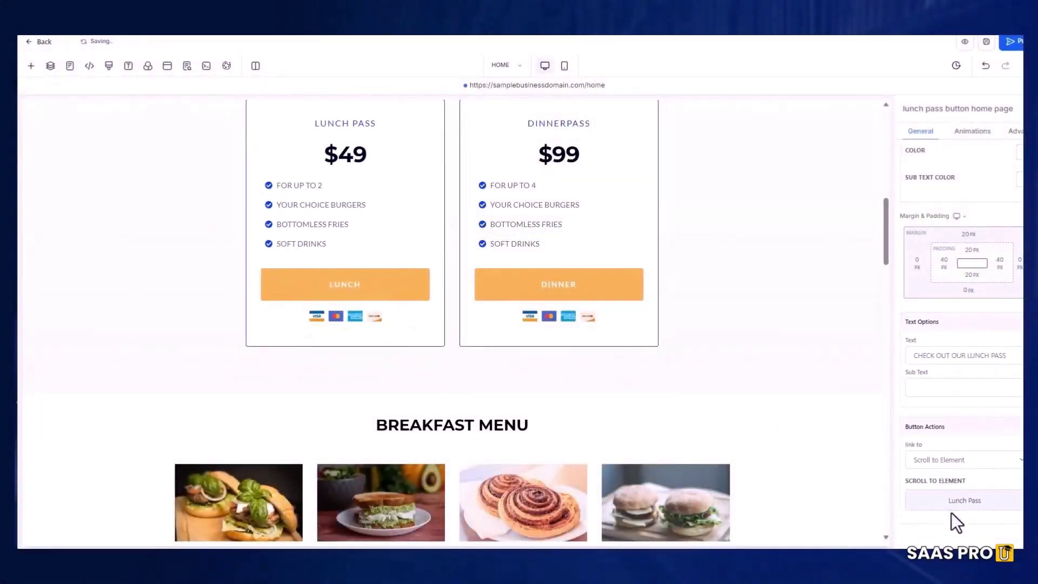
Step: Save and publish the home page, and test the "Check out our lunch pass" button on the live page
left_click(987, 44)
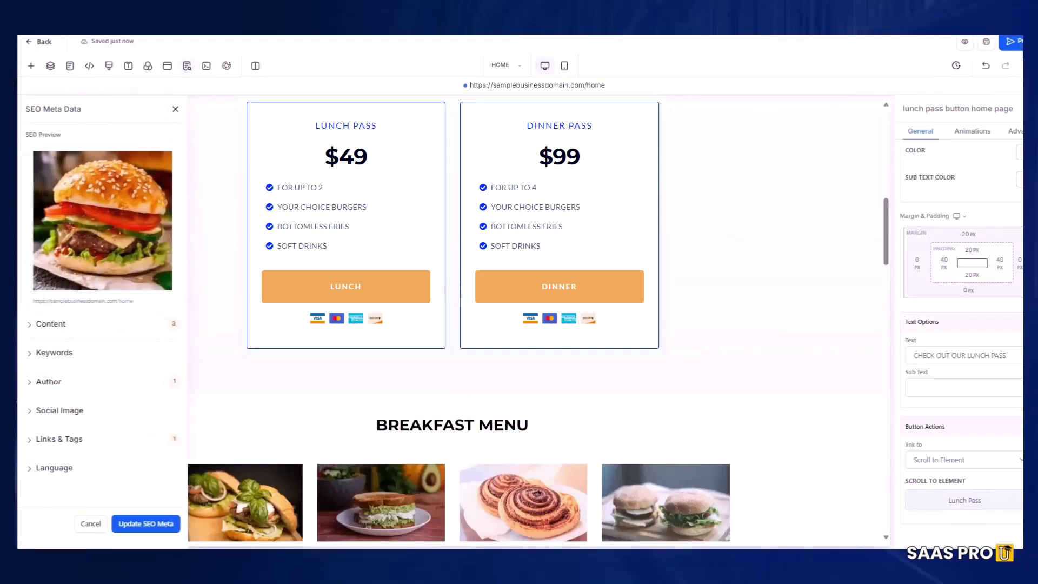
left_click(1015, 44)
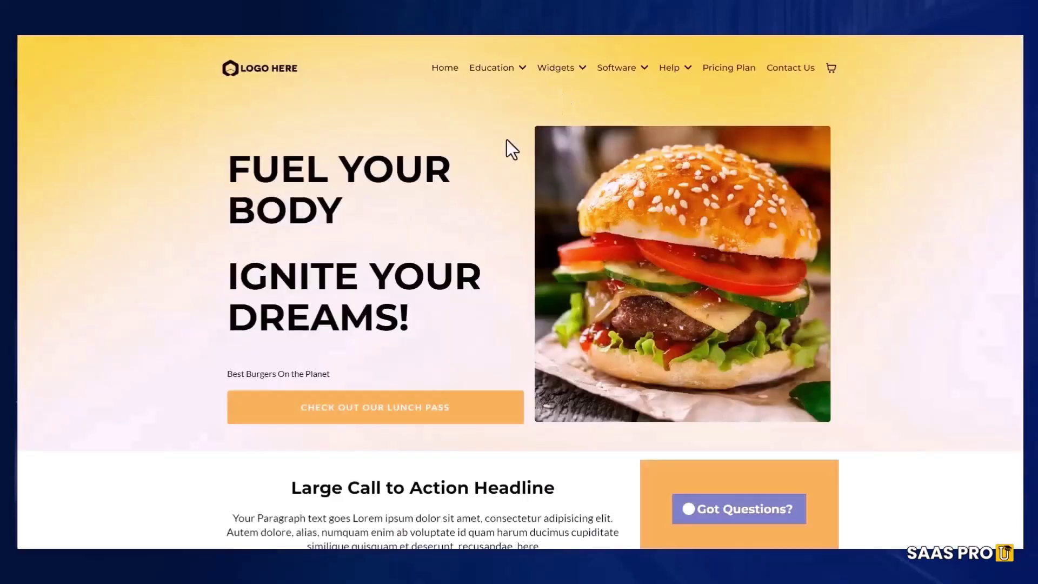
left_click(357, 402)
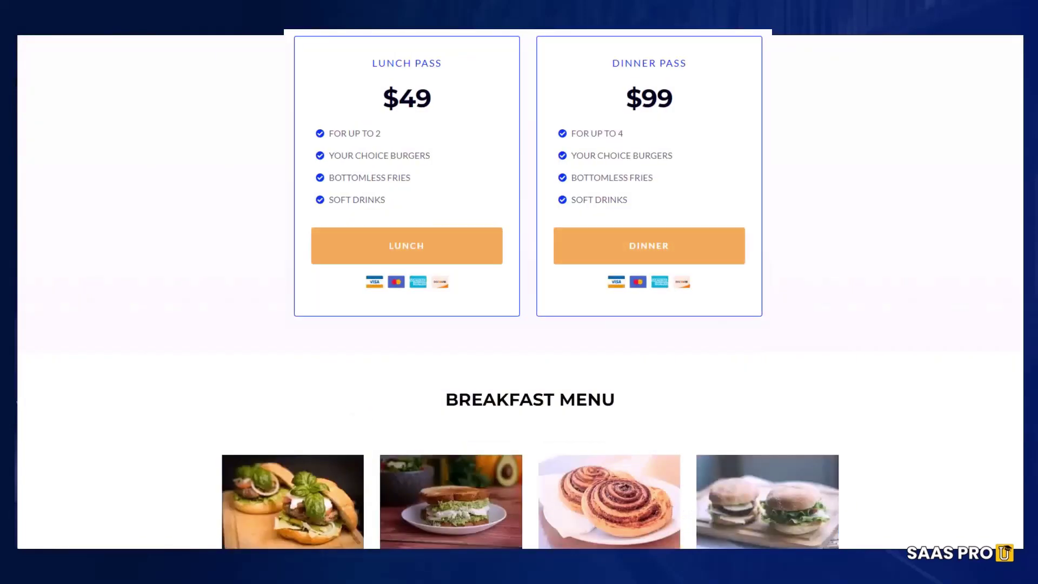
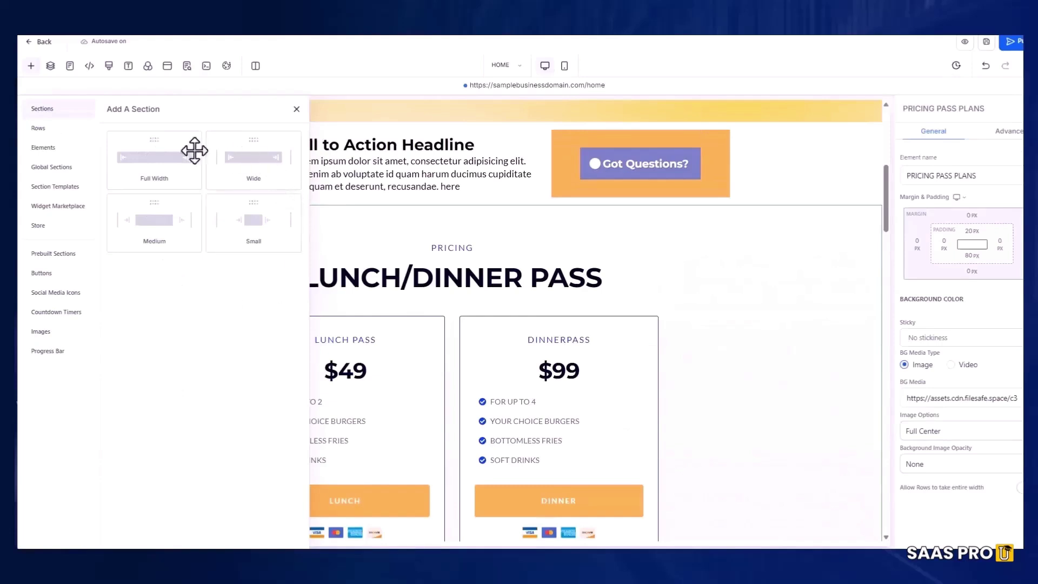
Step: Examine the available row layouts, the dinner pass column's settings and the Lunch button's settings
left_click(60, 132)
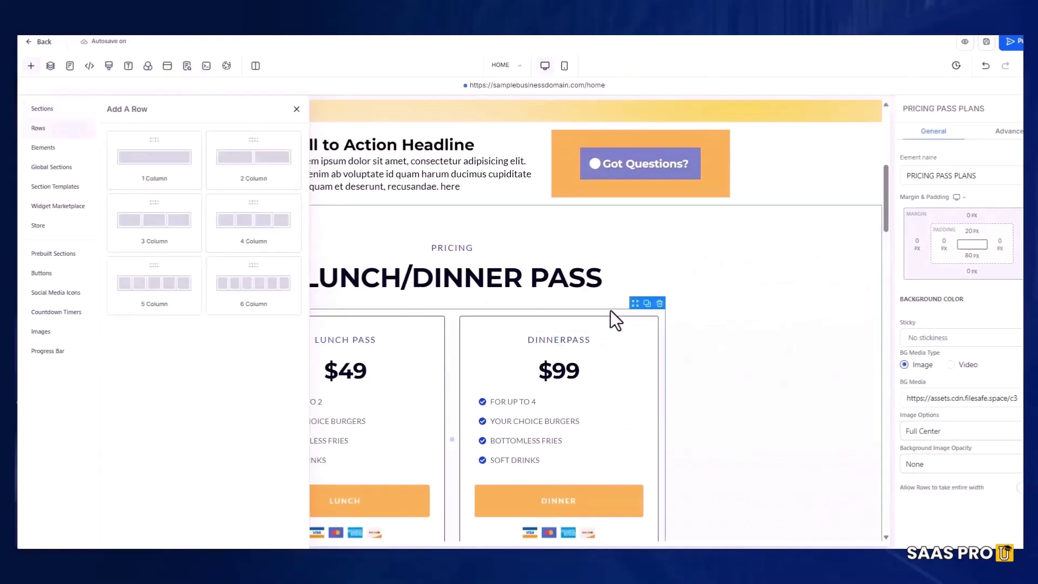
left_click(611, 317)
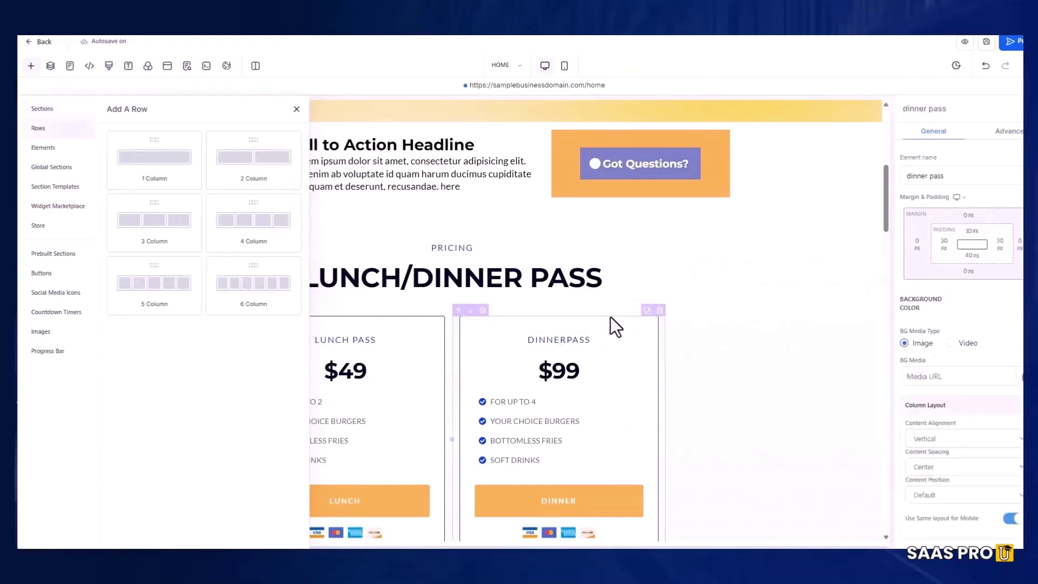
scroll(556, 423, "down", 2)
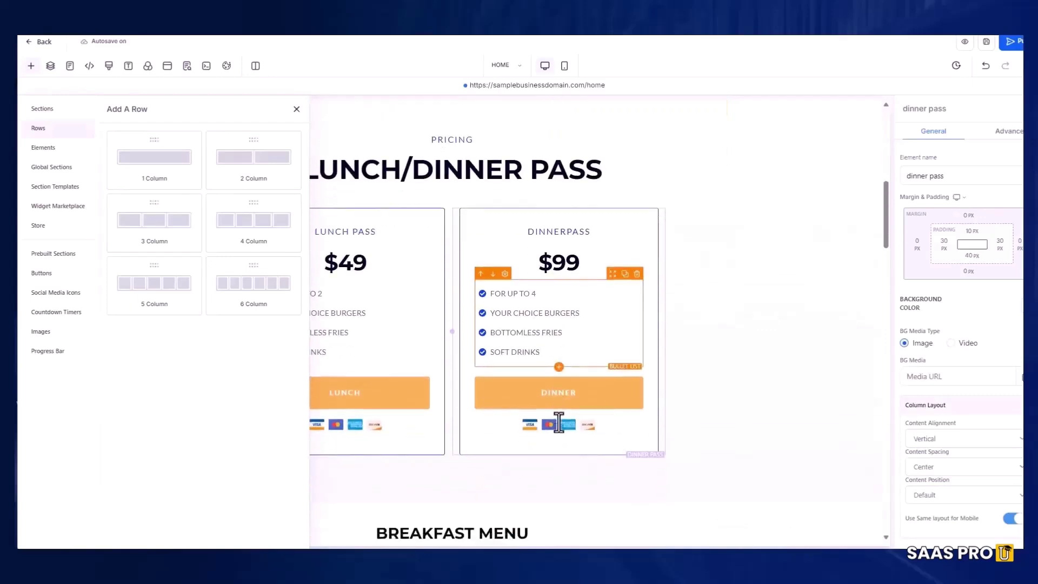
left_click(522, 410)
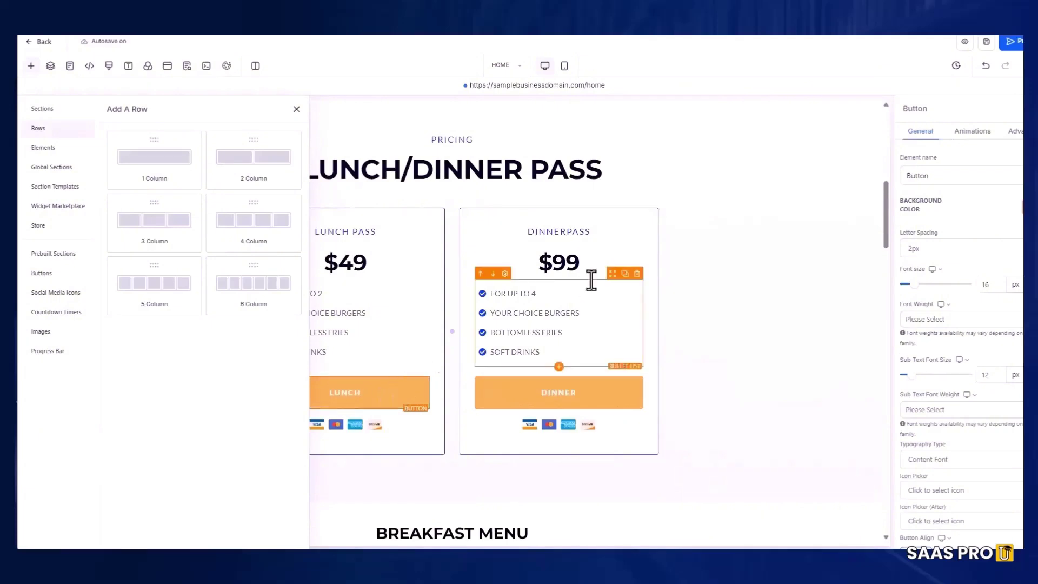
left_click(52, 150)
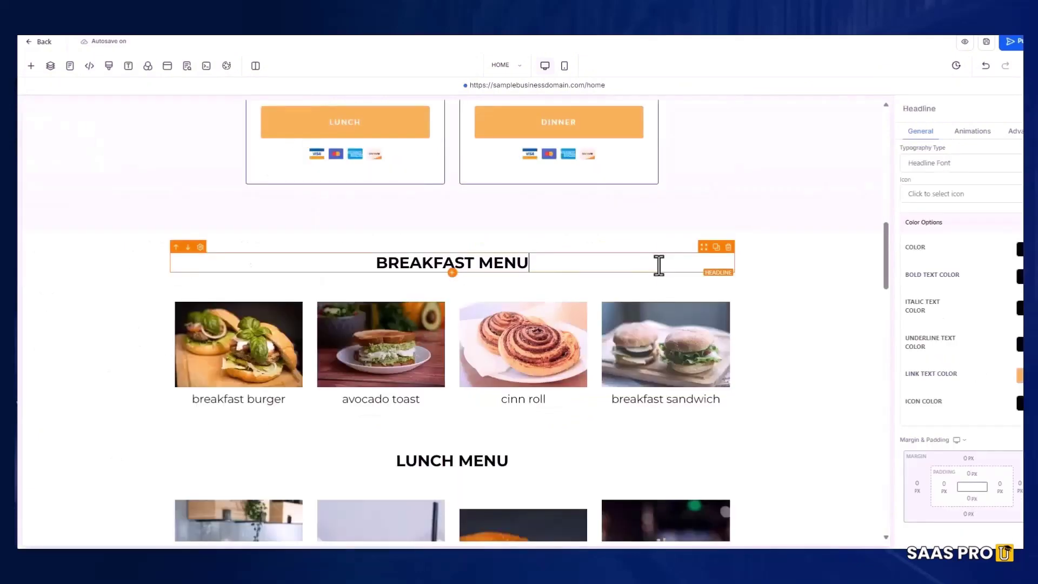
Step: Examine the element names and settings of the "BREAKFAST MENU" headline, its row and section, and the pricing section and row above
left_click(955, 164)
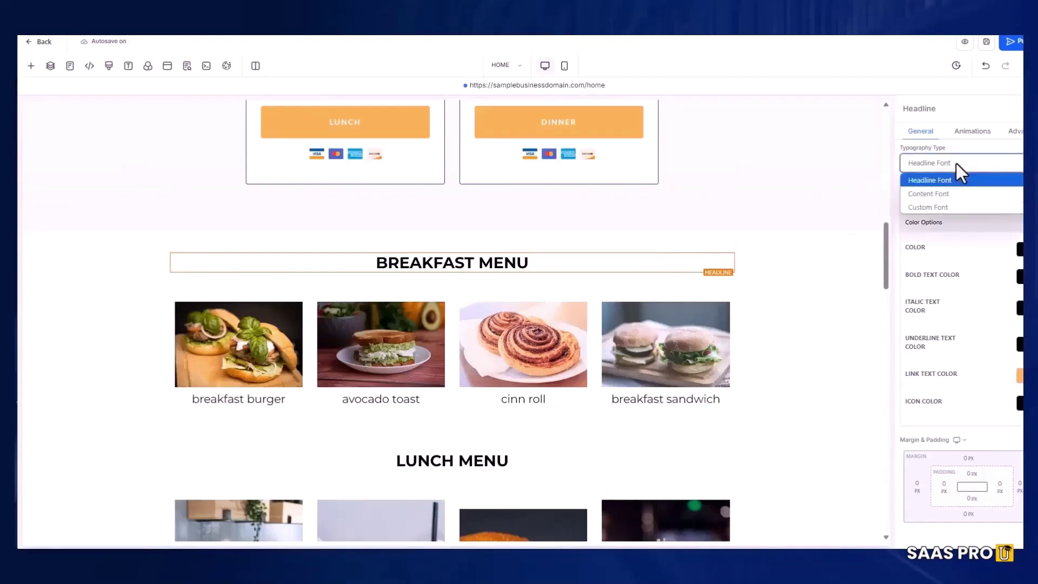
left_click(952, 163)
scroll(951, 163, "up", 5)
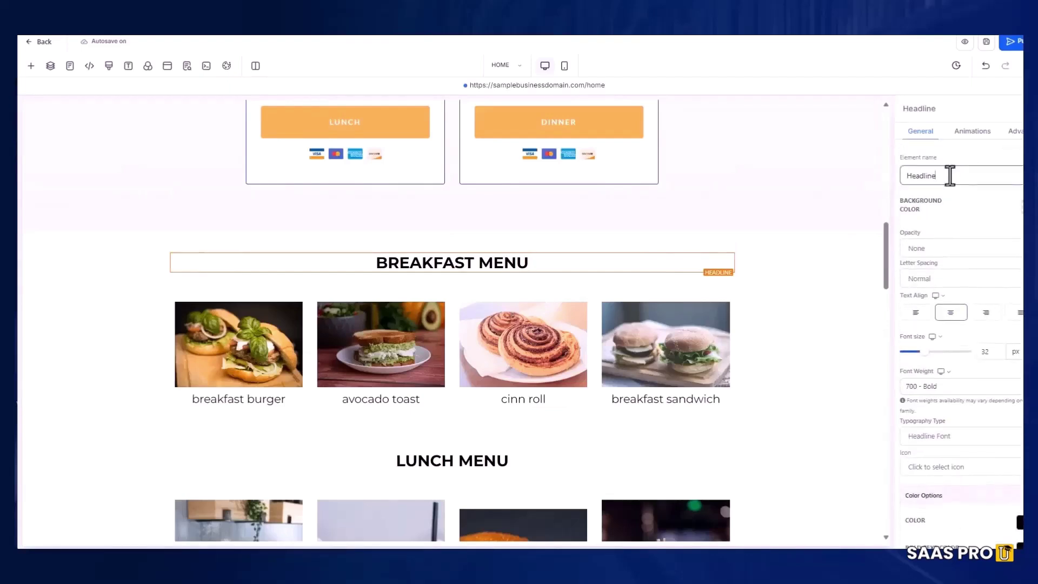
left_click_drag(950, 174, 884, 173)
left_click(689, 196)
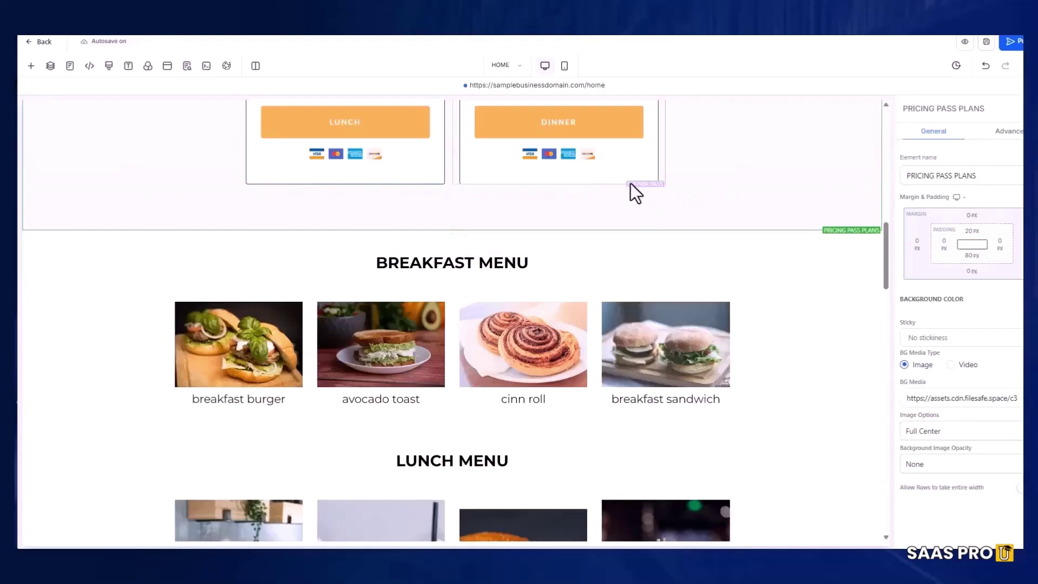
left_click(601, 184)
left_click(537, 263)
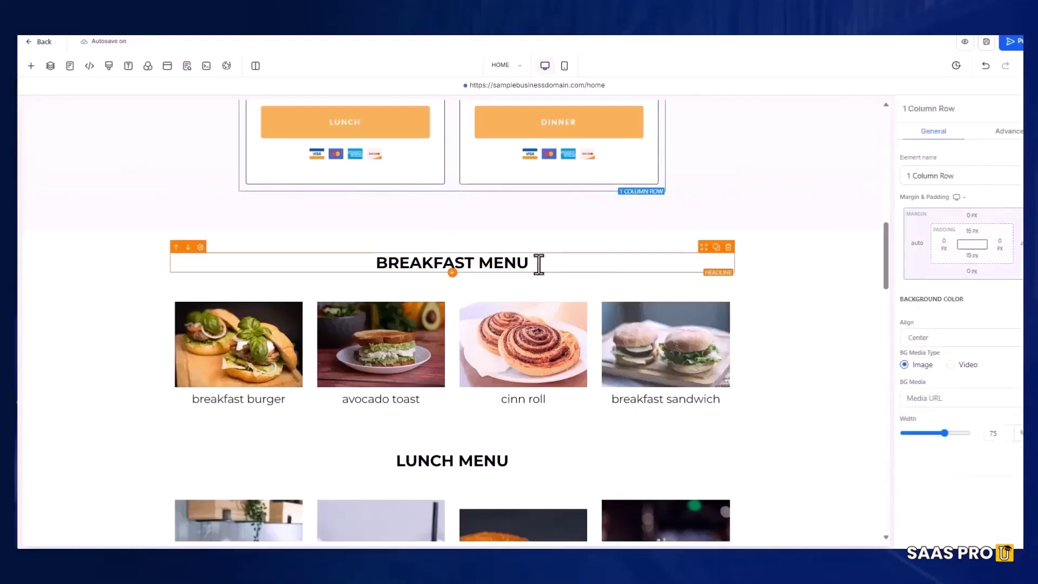
left_click(841, 245)
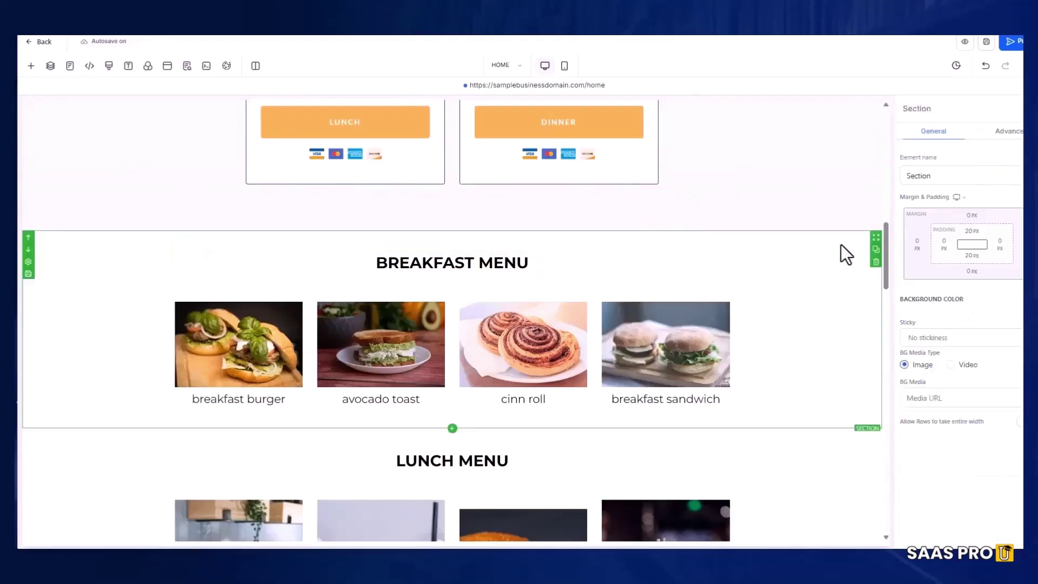
left_click(664, 279)
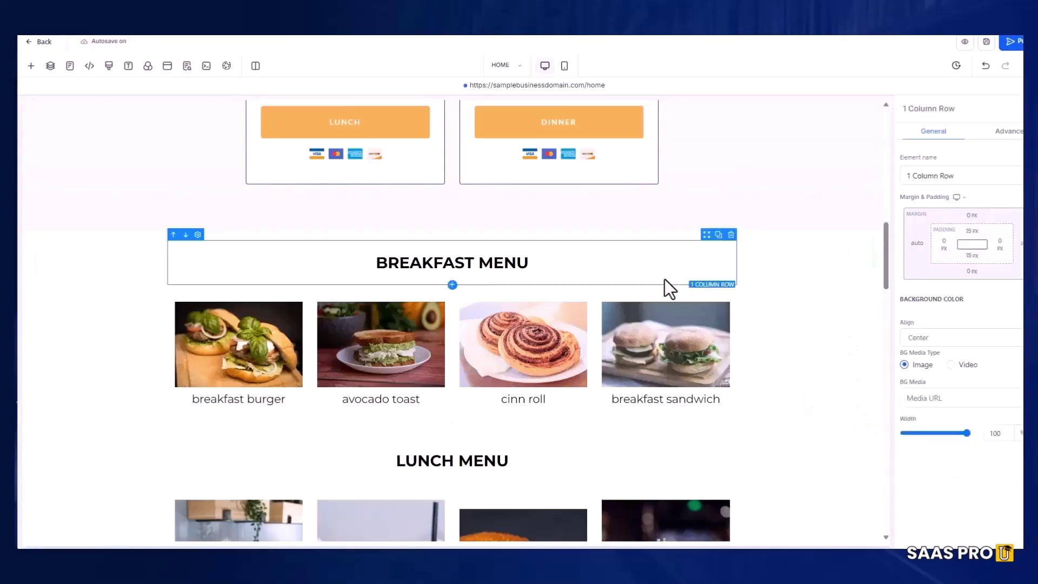
left_click(462, 265)
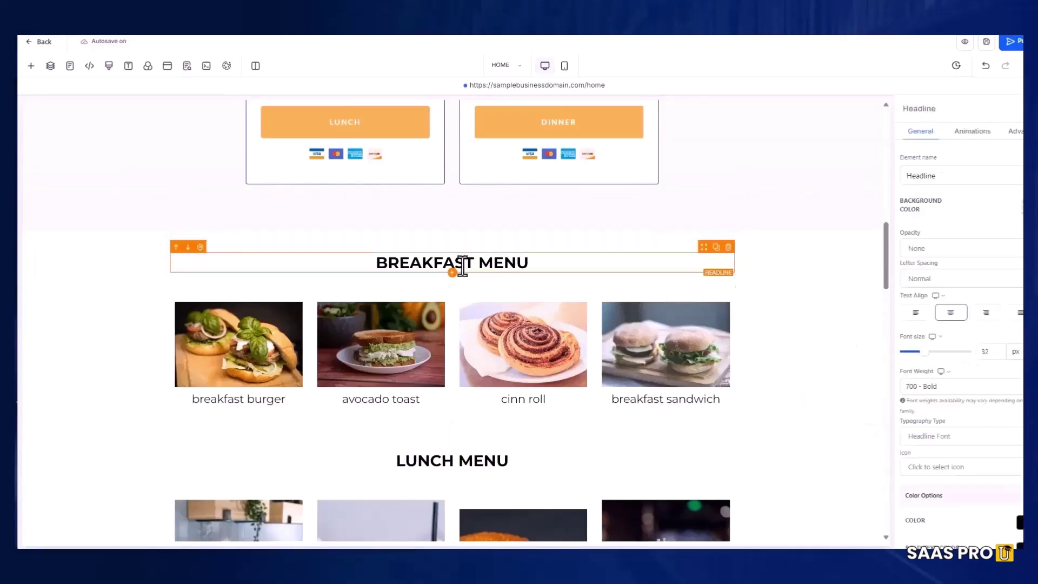
Step: Set the breakfast sandwich image's action to Scroll to Element and browse the possible target elements
left_click(665, 344)
left_click(936, 505)
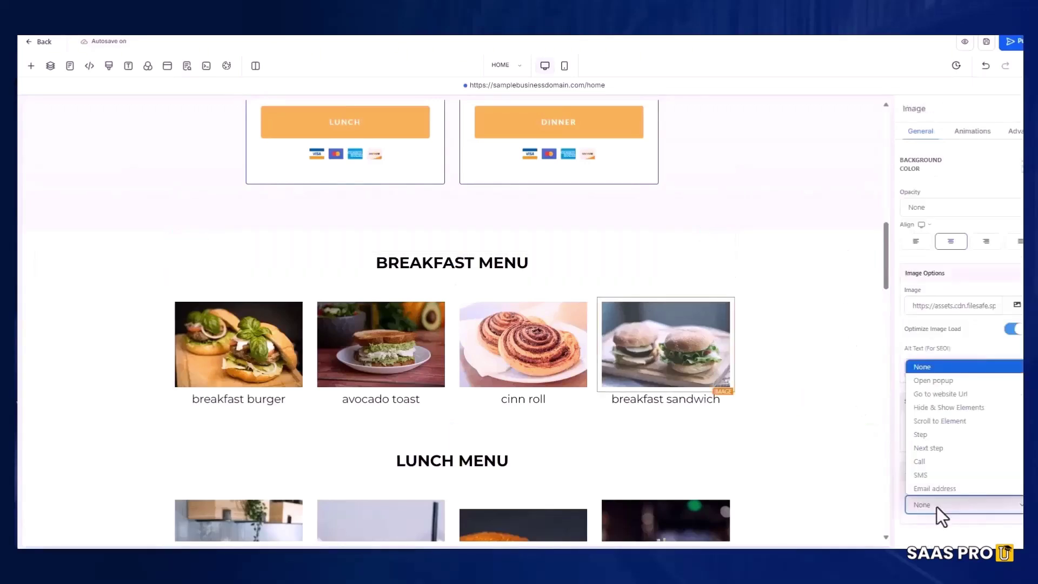
left_click(936, 419)
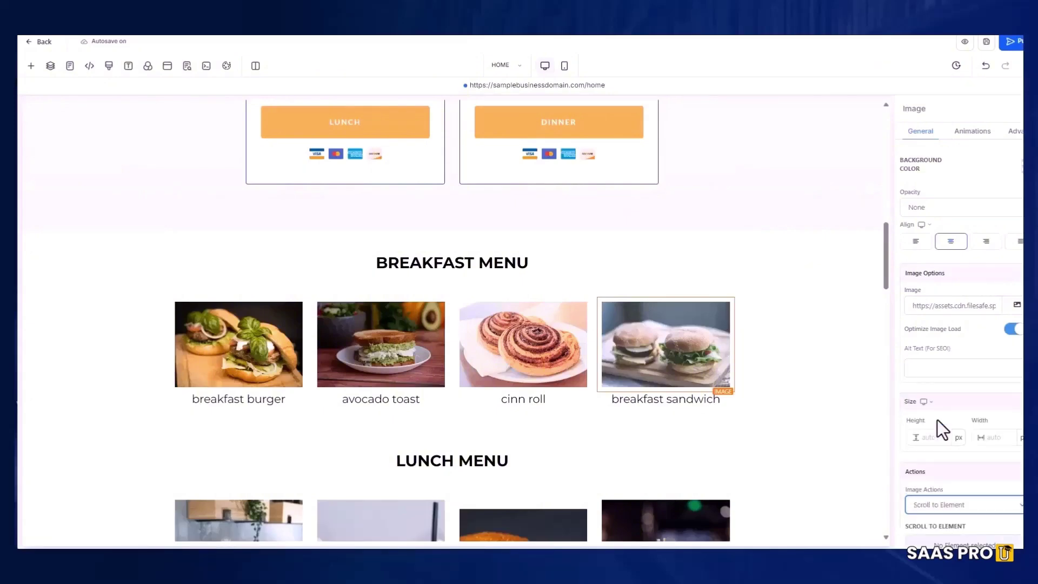
left_click(961, 510)
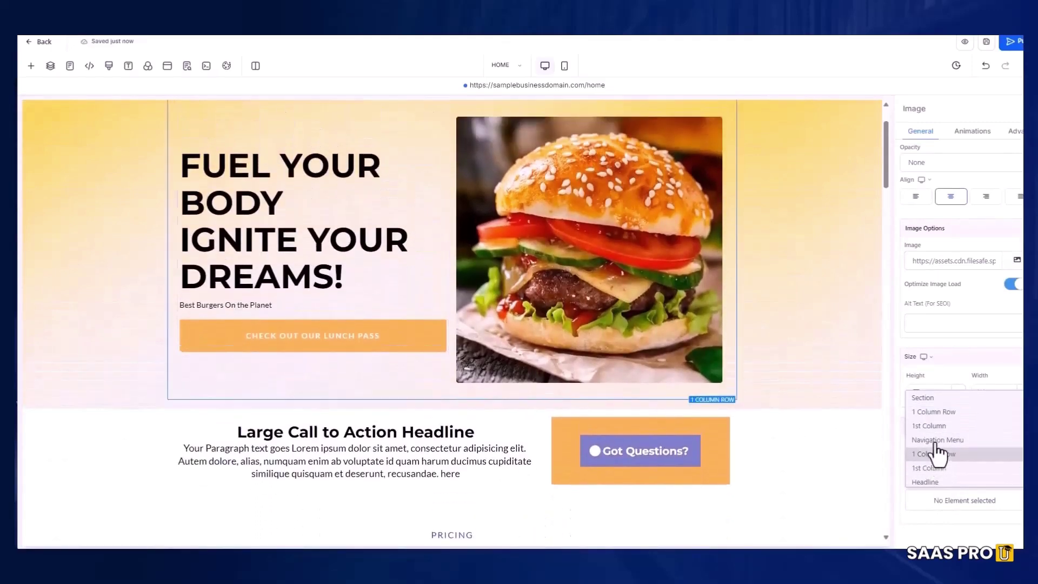
scroll(940, 483, "down", 5)
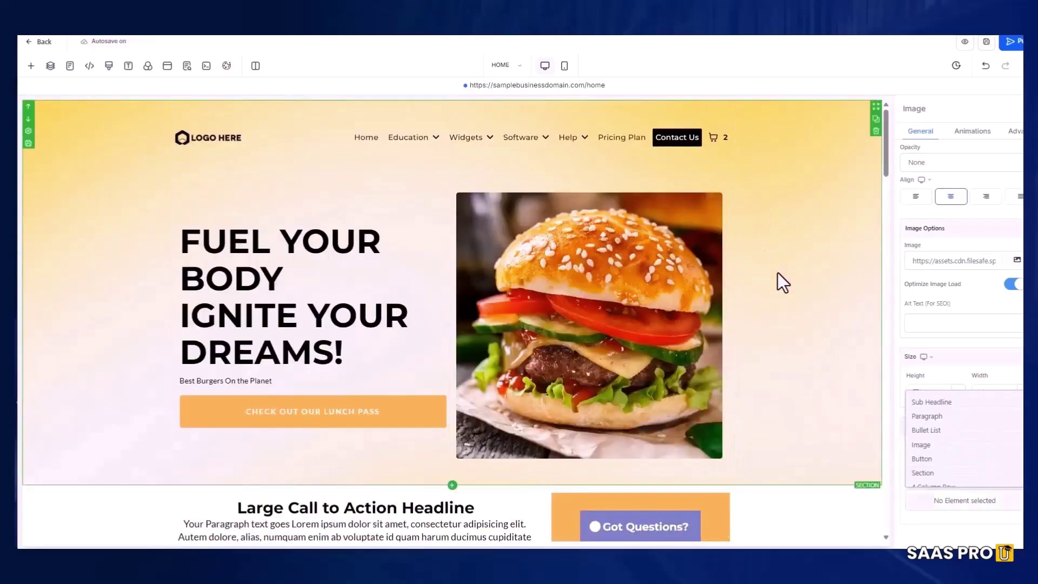
Step: Examine the hero burger image's available actions and the "Get instant access" button's link settings
left_click(778, 272)
left_click(733, 272)
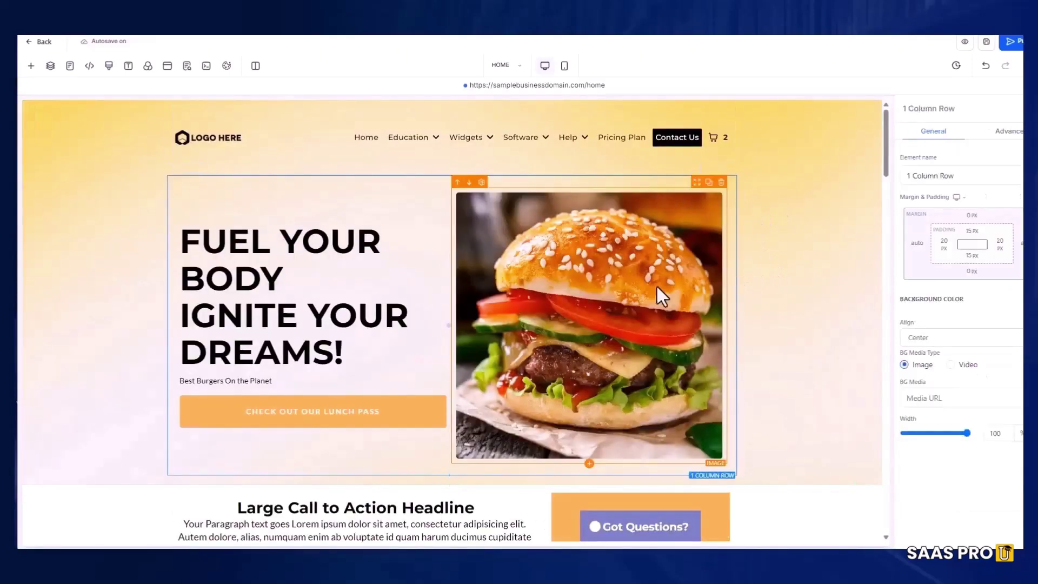
left_click(609, 293)
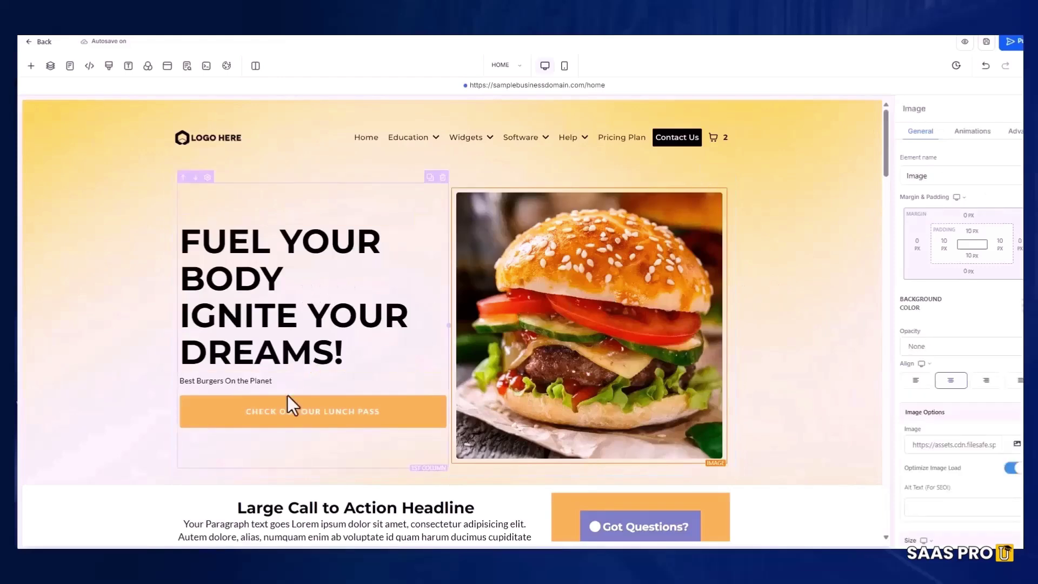
scroll(541, 324, "down", 3)
scroll(957, 378, "down", 3)
left_click(931, 504)
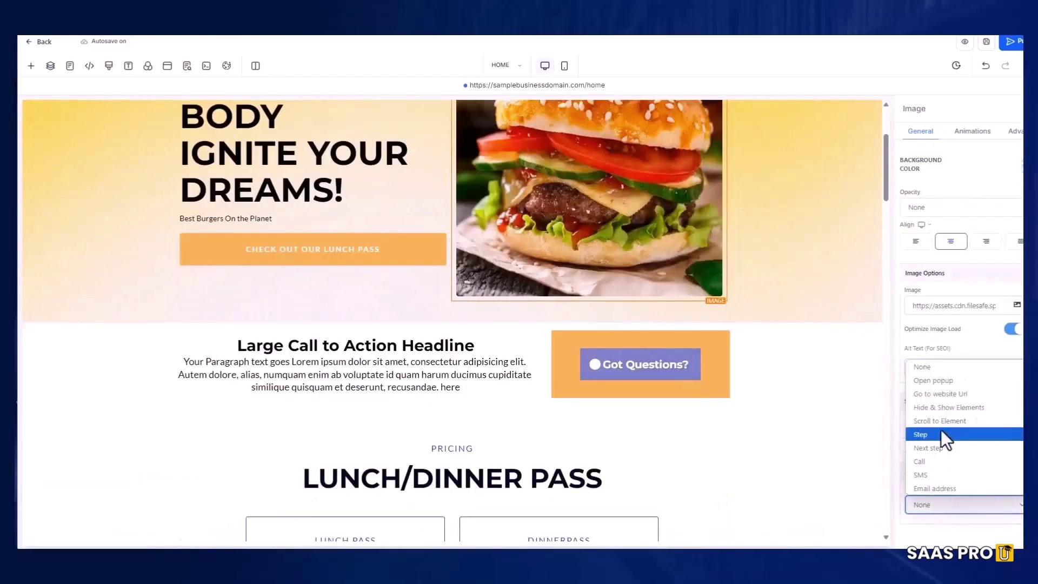
scroll(613, 389, "down", 20)
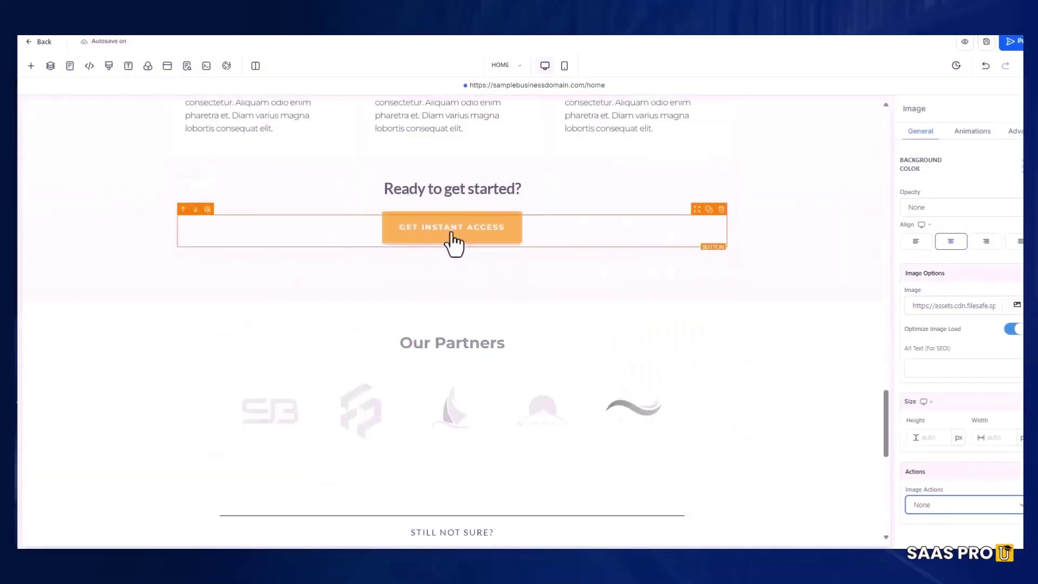
left_click(493, 227)
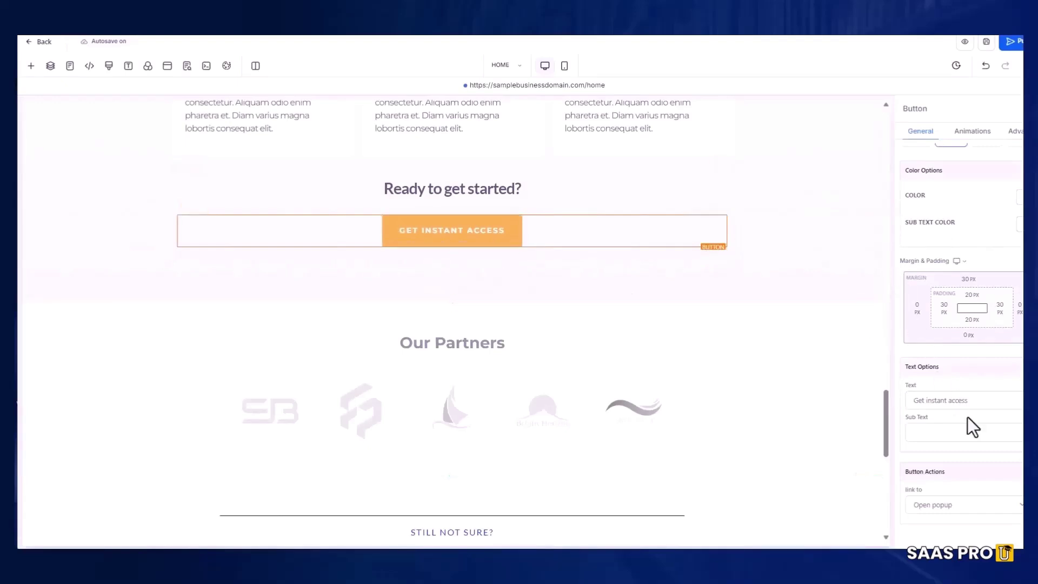
scroll(592, 257, "up", 20)
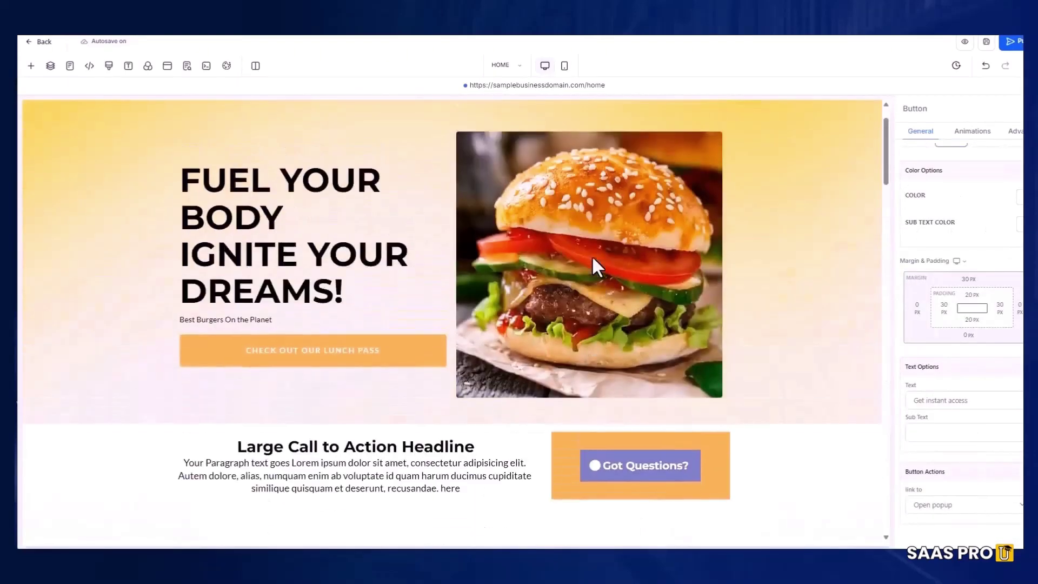
Step: Rename the top section containing the navigation and burger image as "hero section"
scroll(591, 255, "up", 2)
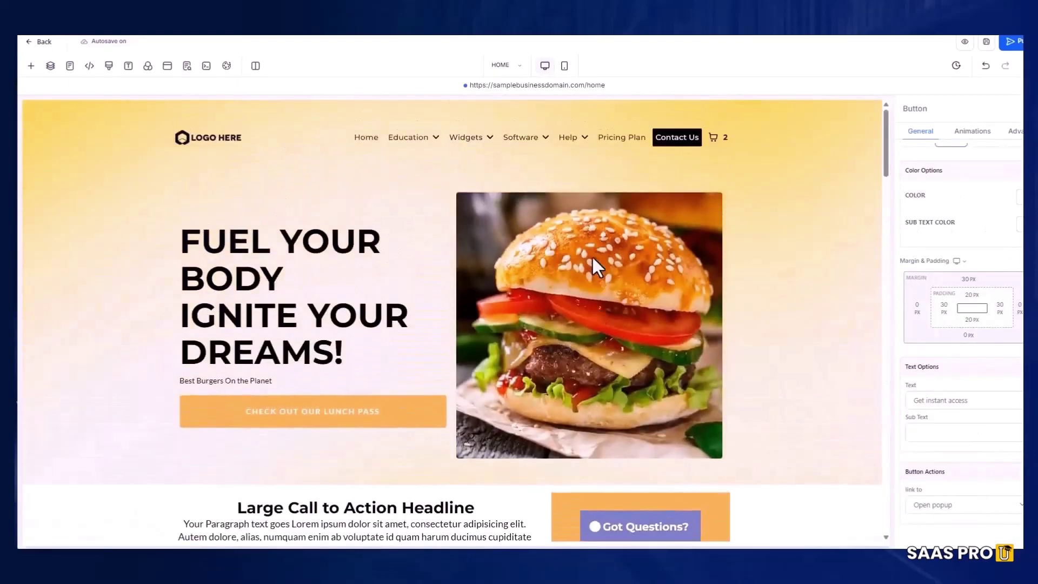
left_click(77, 219)
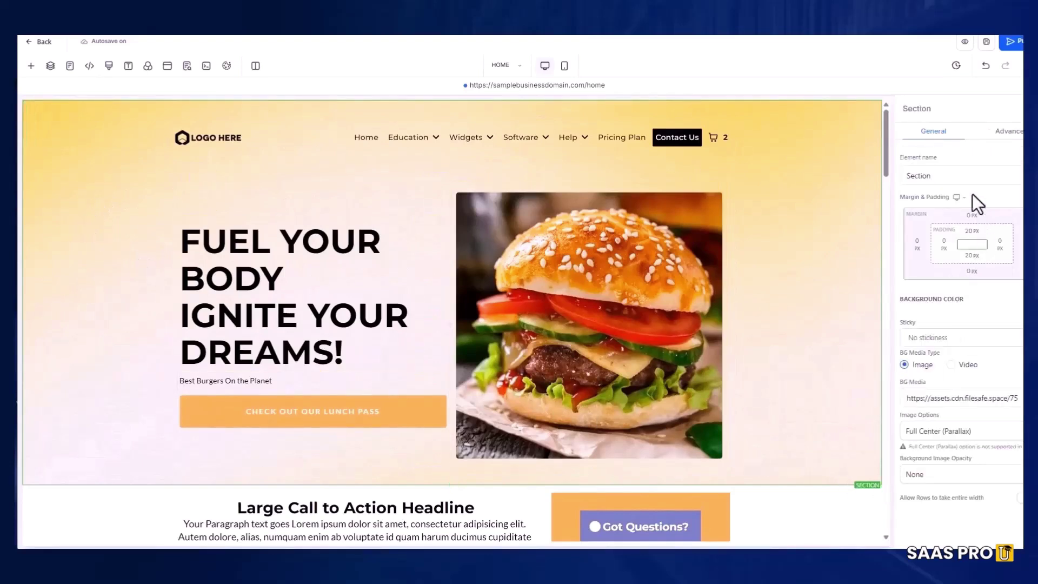
left_click_drag(960, 174, 875, 168)
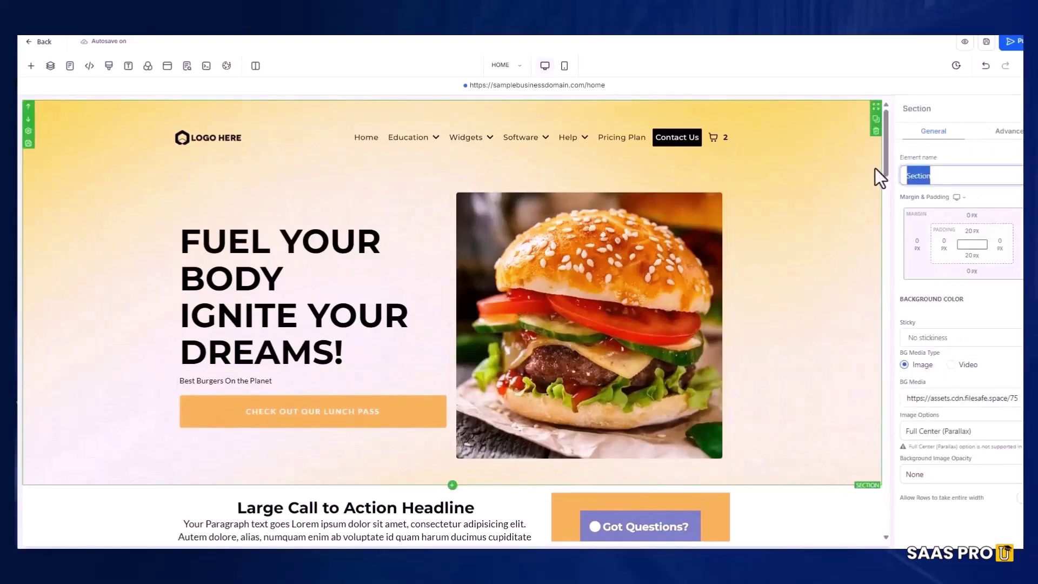
type("hero section")
left_click(45, 187)
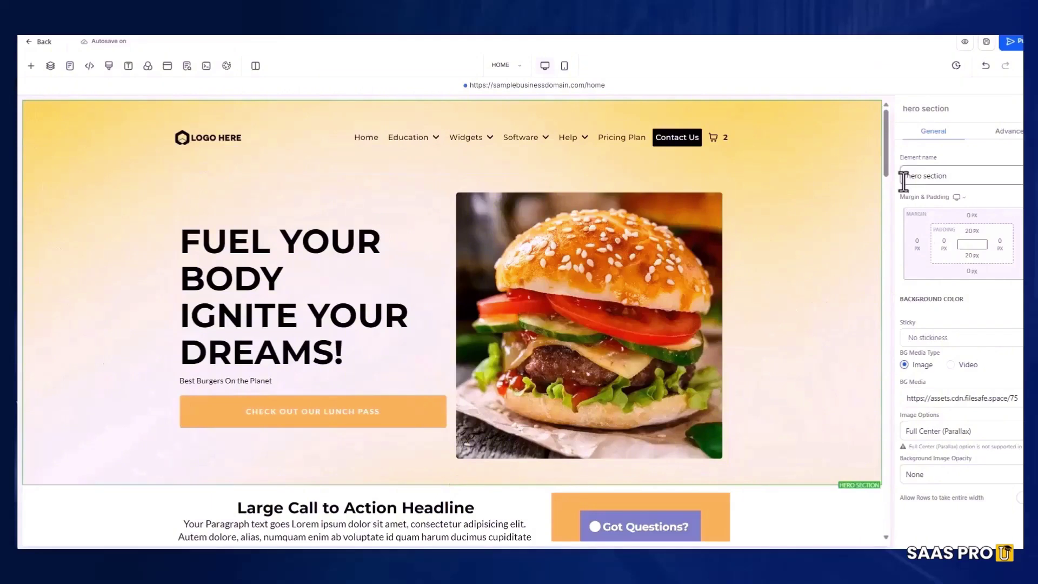
Step: Set both the element name and the text of the "Get instant access" button under "Ready to get started?" to "BACK TO TOP"
scroll(449, 300, "down", 10)
scroll(446, 296, "down", 15)
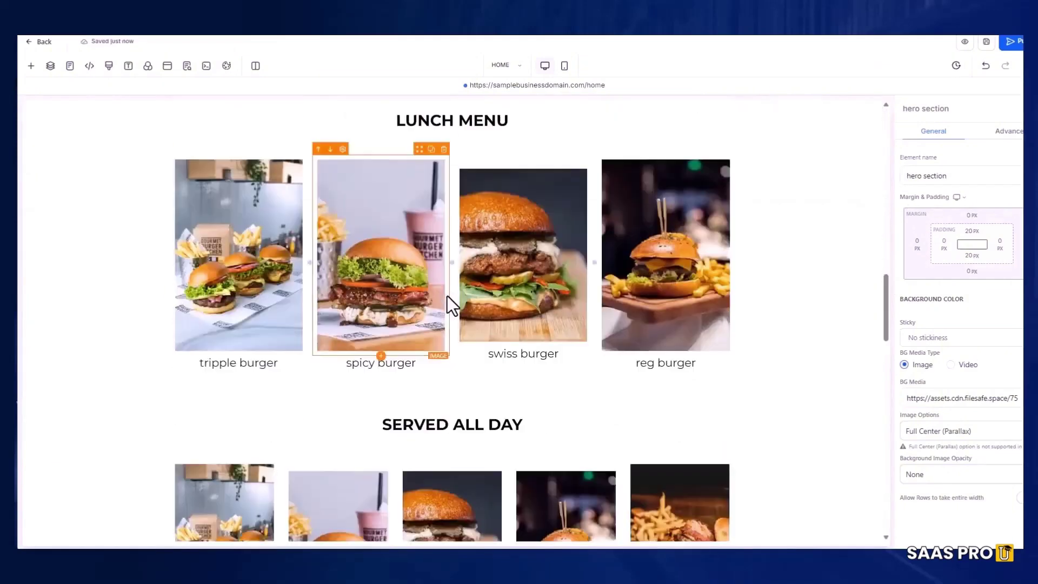
left_click(470, 289)
triple_click(942, 178)
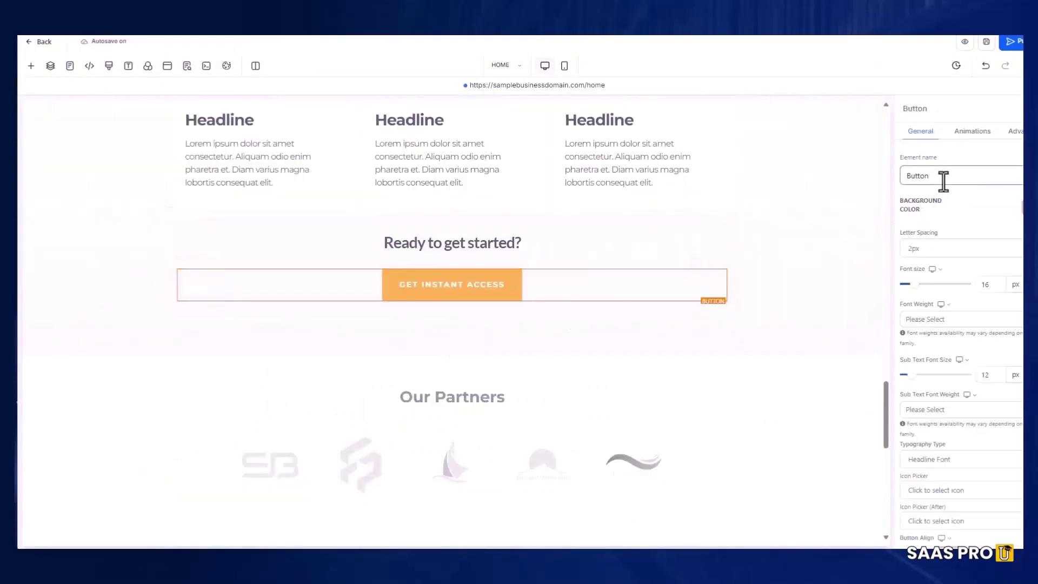
type("BACK TO TOP")
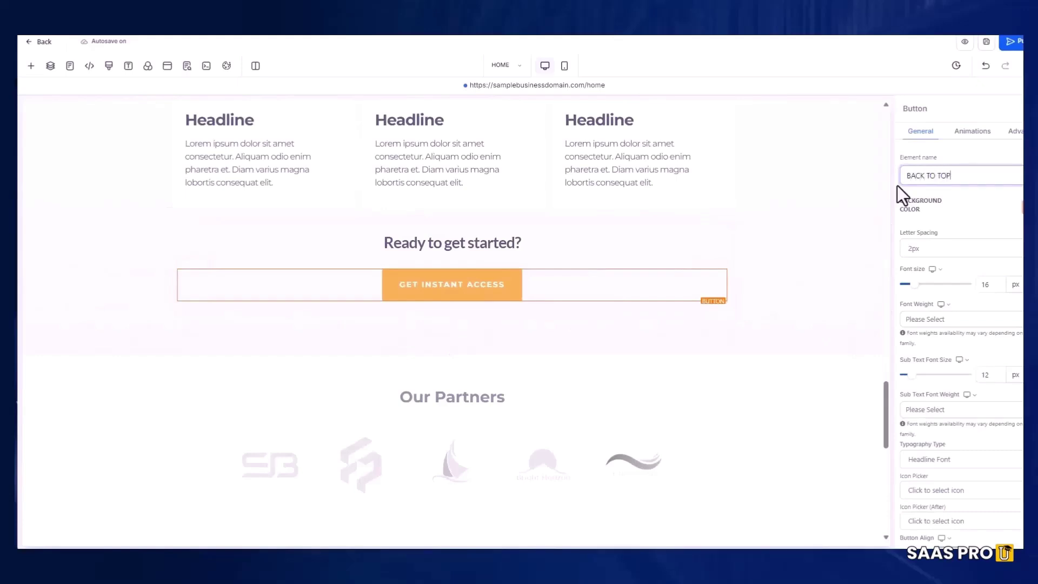
scroll(896, 186, "down", 5)
triple_click(951, 400)
type("BACK TO TOP")
Step: Set the BACK TO TOP button's action to Scroll to Element with the hero section as its target
left_click(951, 506)
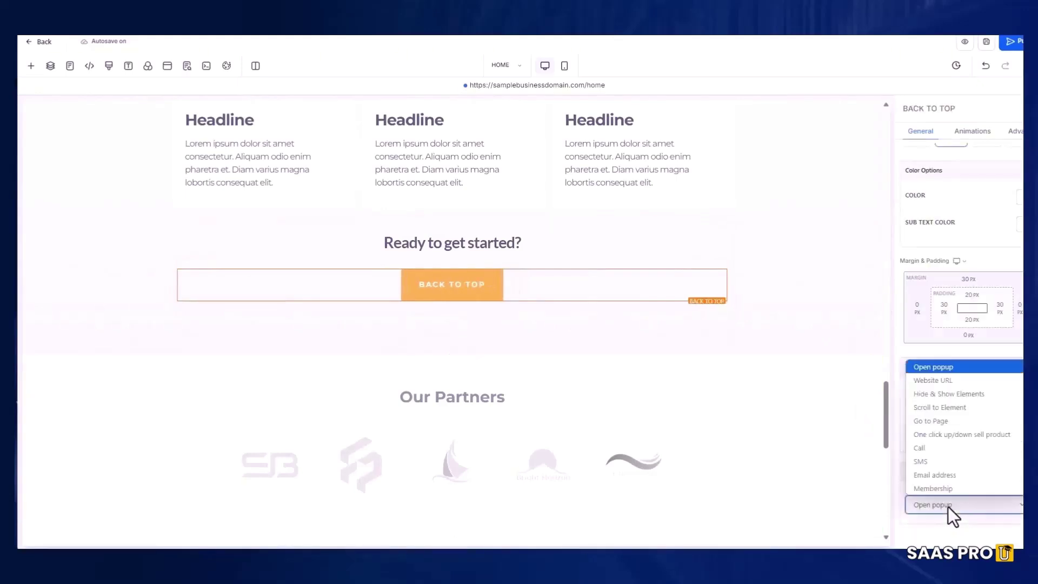
left_click(947, 507)
left_click(935, 465)
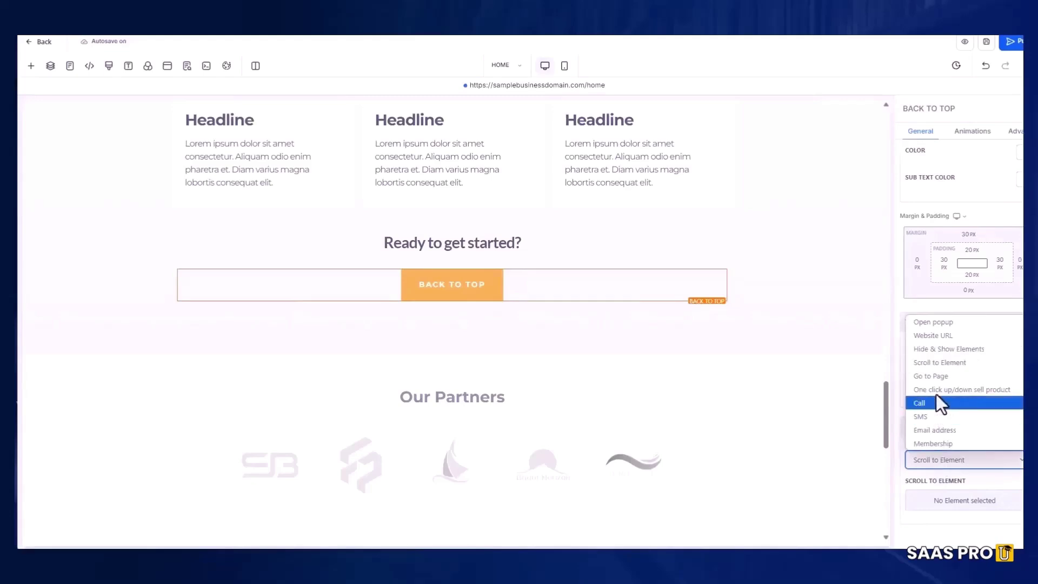
left_click(936, 361)
left_click(954, 496)
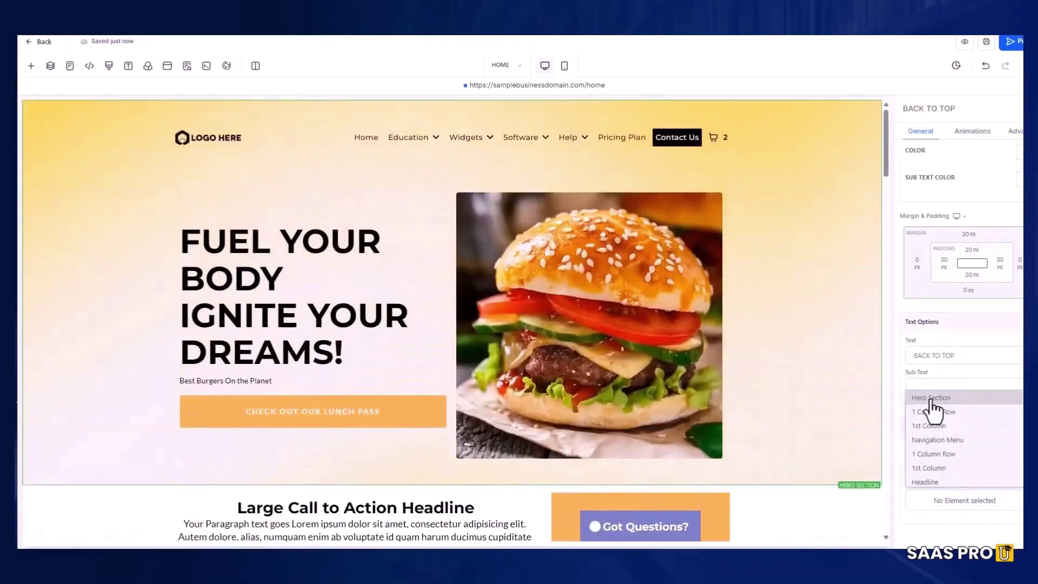
left_click(930, 399)
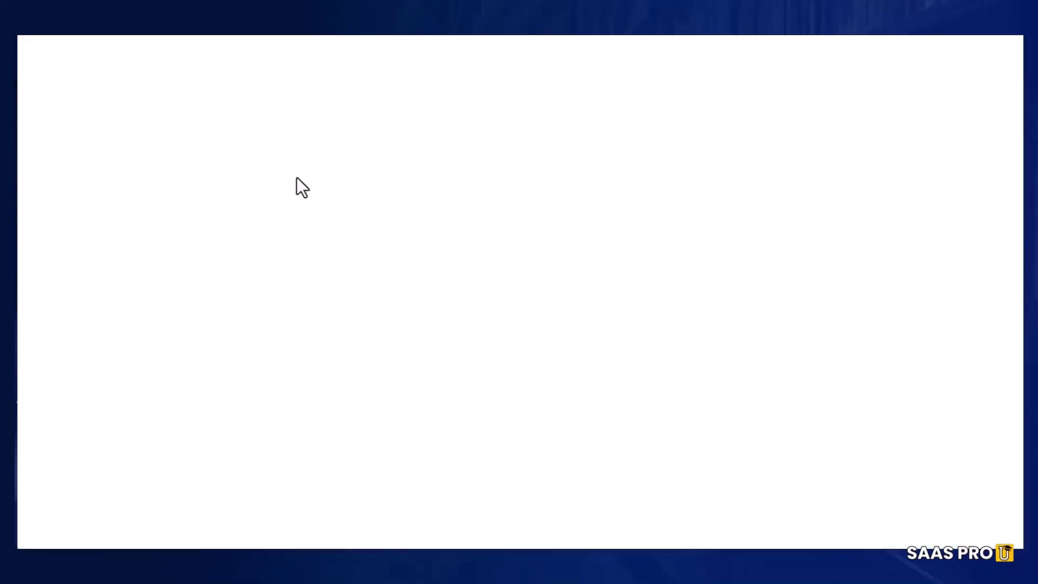
Step: Test the BACK TO TOP button under "Ready to get started?" on the published page
scroll(301, 359, "down", 15)
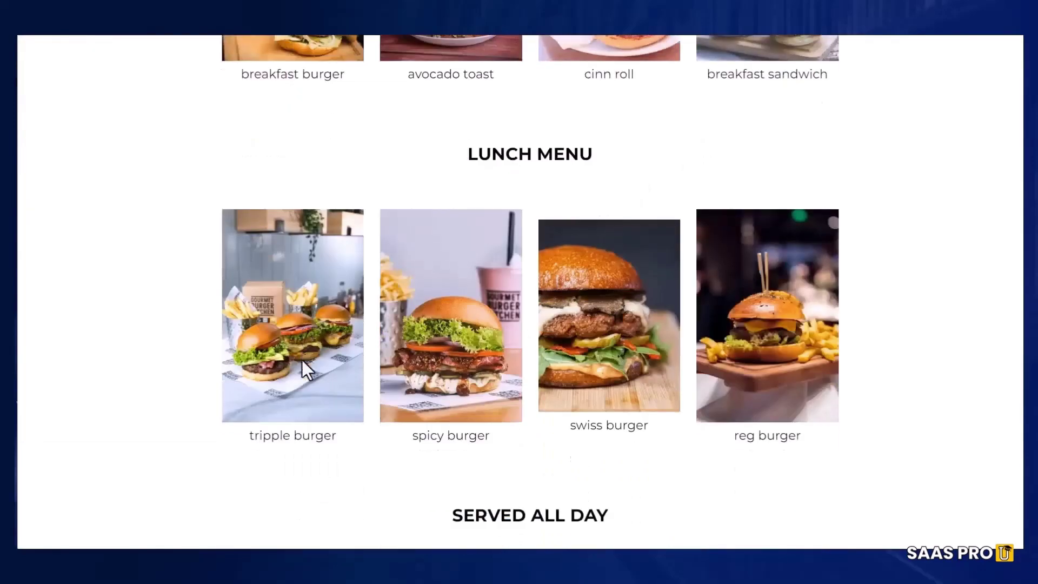
scroll(303, 360, "down", 15)
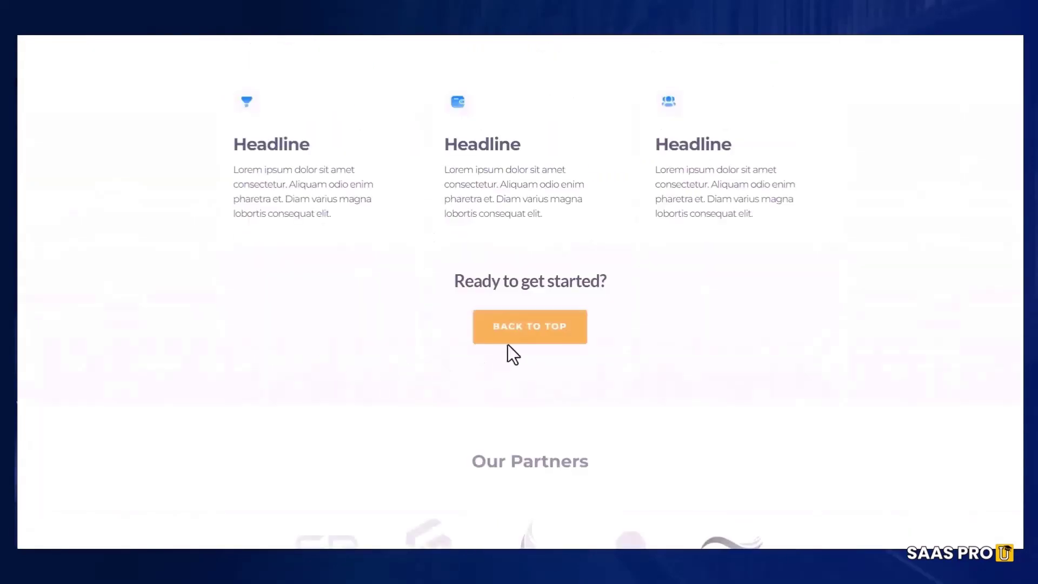
left_click(536, 340)
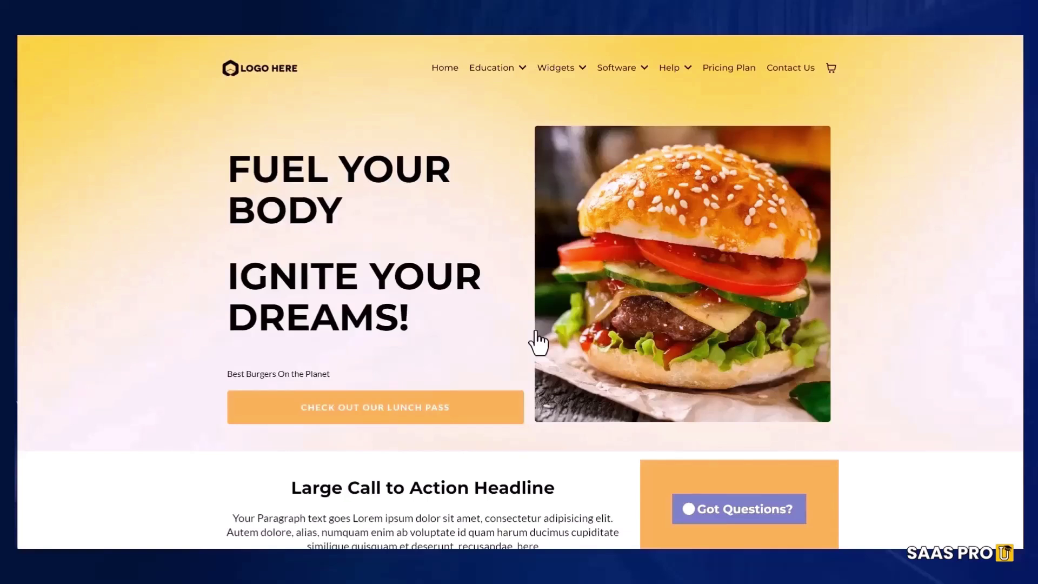
Step: Review the published page from the pricing passes and food menus down to the BACK TO TOP button and partners section
scroll(538, 341, "down", 8)
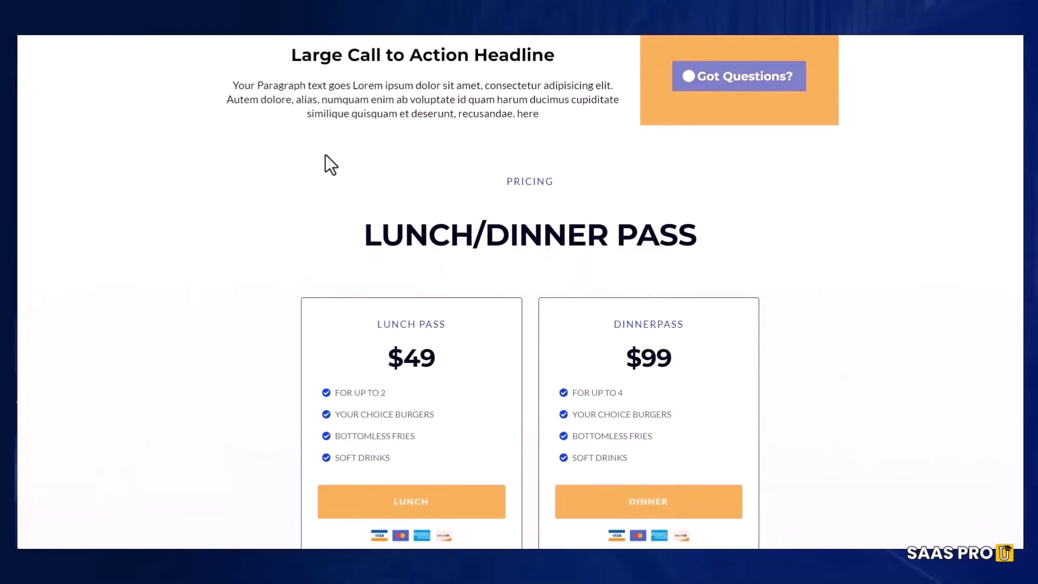
scroll(327, 162, "up", 7)
scroll(637, 167, "down", 8)
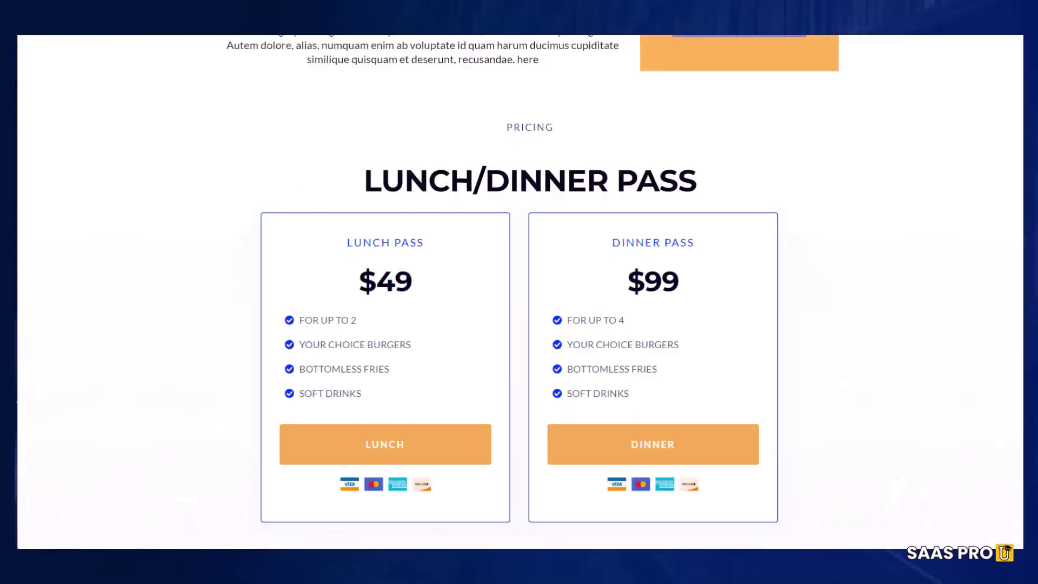
scroll(441, 495, "down", 10)
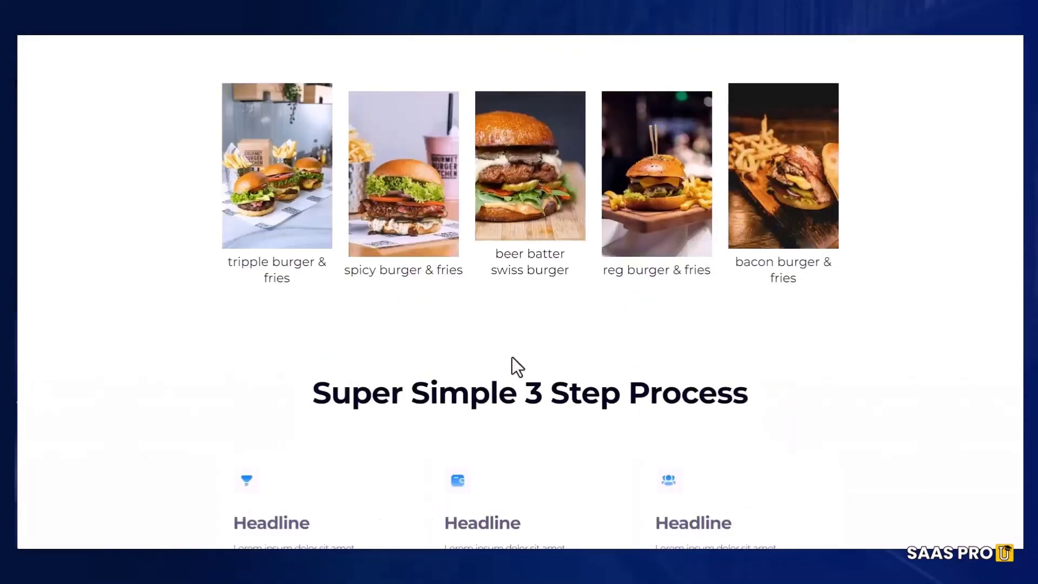
scroll(531, 389, "down", 10)
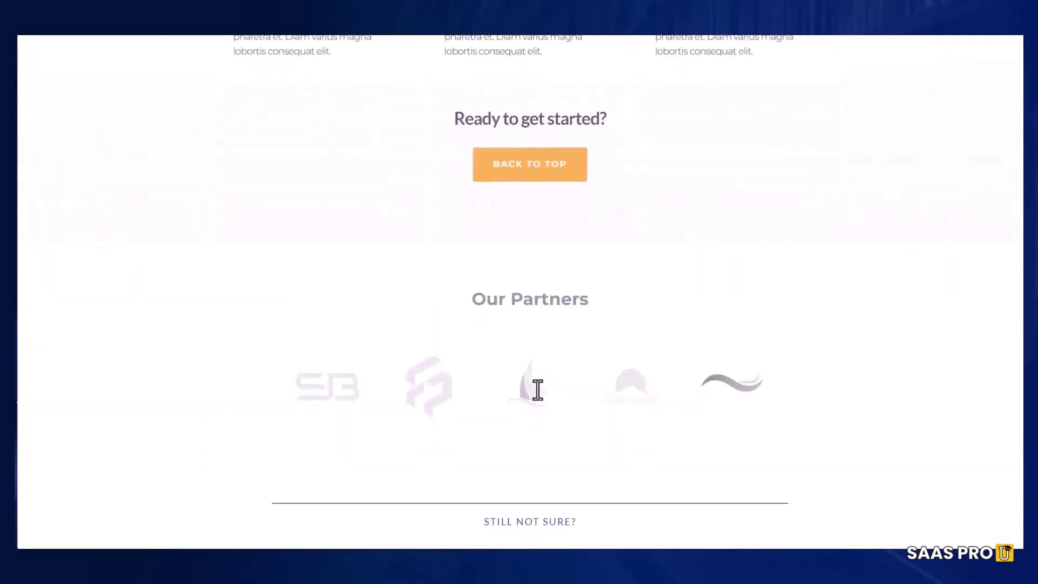
left_click(521, 173)
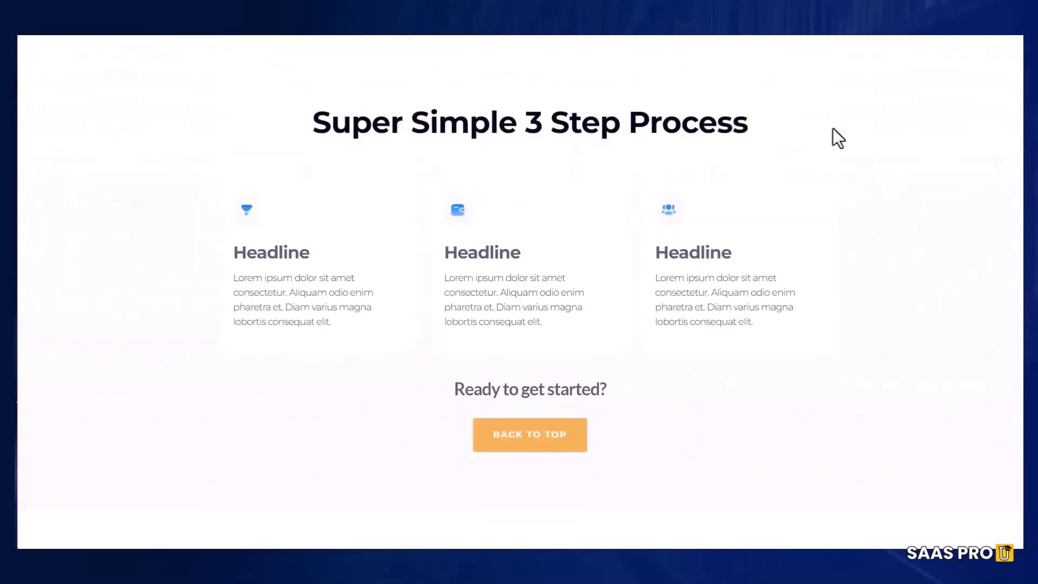
Step: Examine the three-step process, Frequently Asked Questions, hero and food menu sections of the published page
left_click_drag(301, 121, 784, 132)
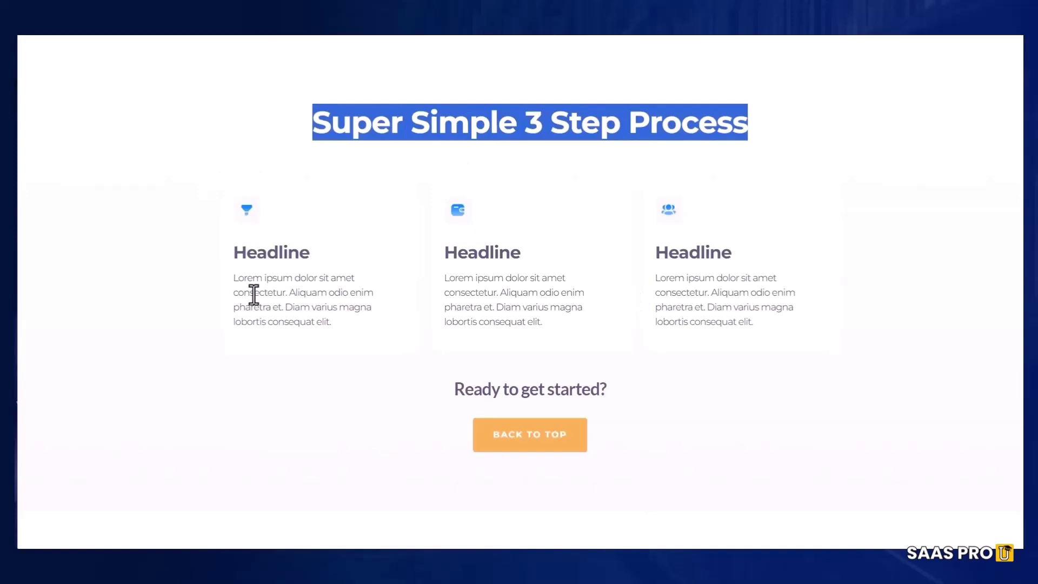
scroll(385, 358, "down", 10)
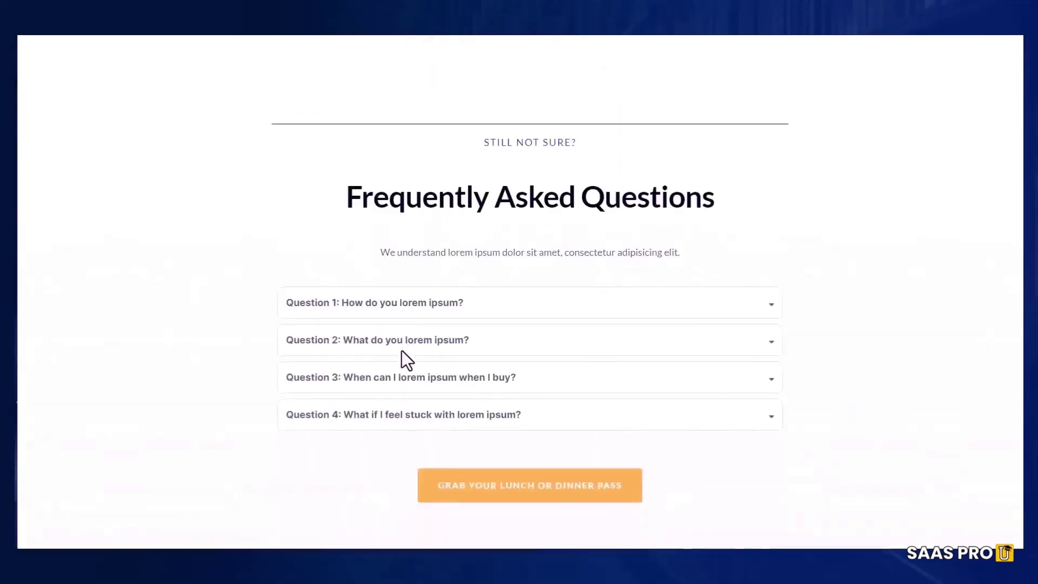
scroll(403, 354, "down", 3)
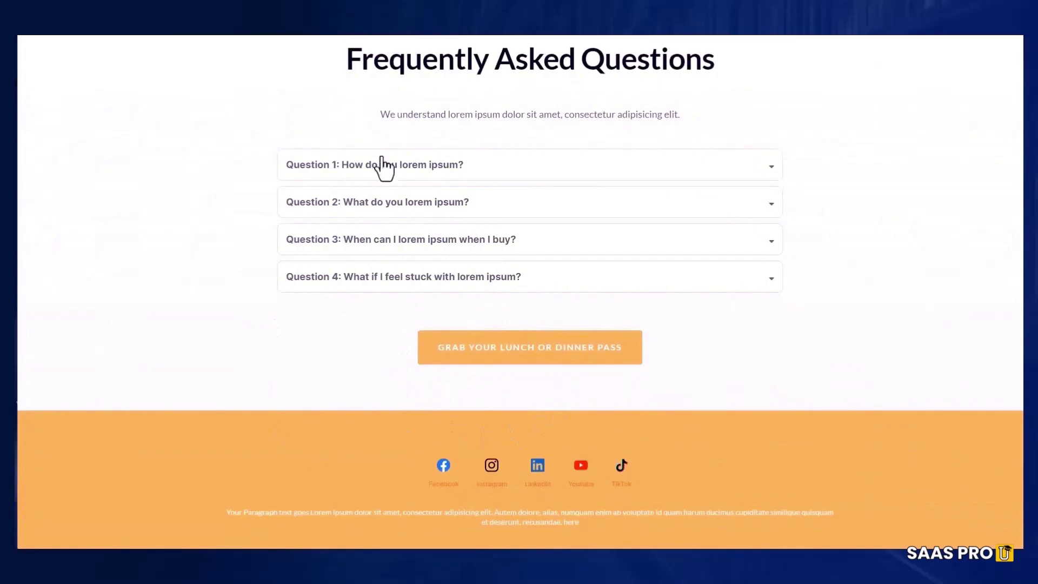
scroll(303, 236, "up", 1)
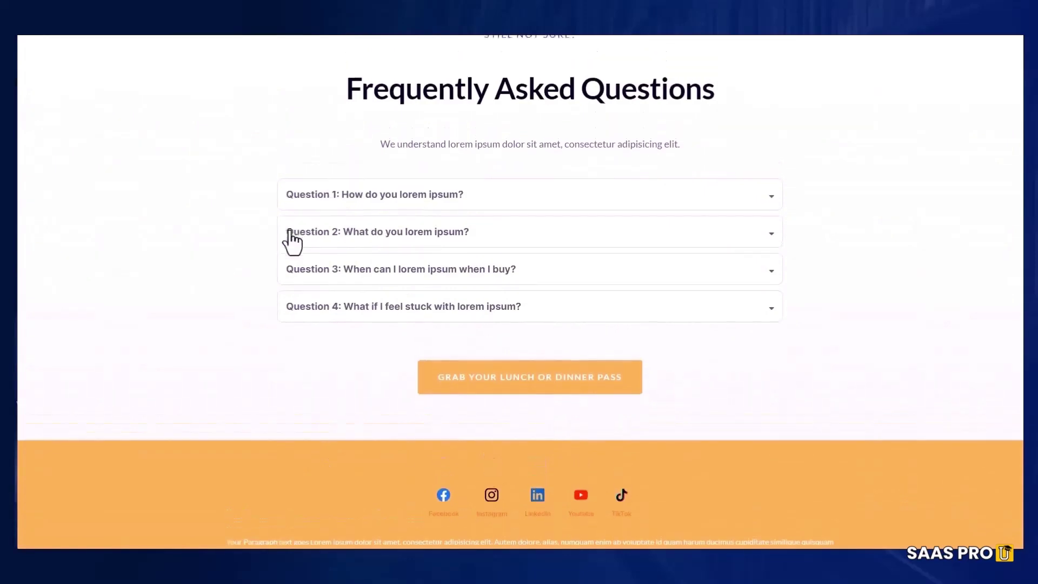
scroll(296, 238, "up", 2)
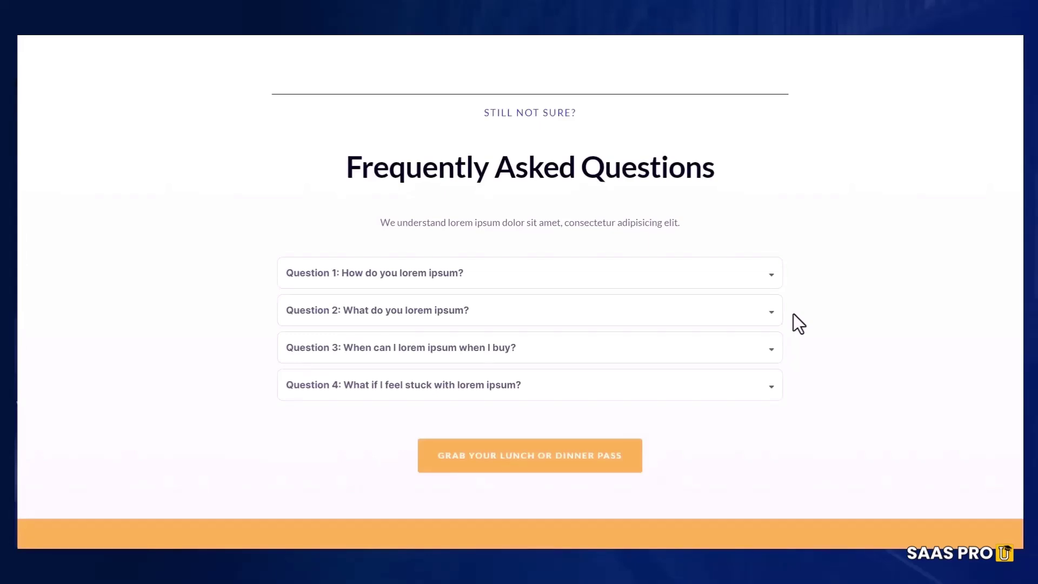
scroll(824, 272, "up", 20)
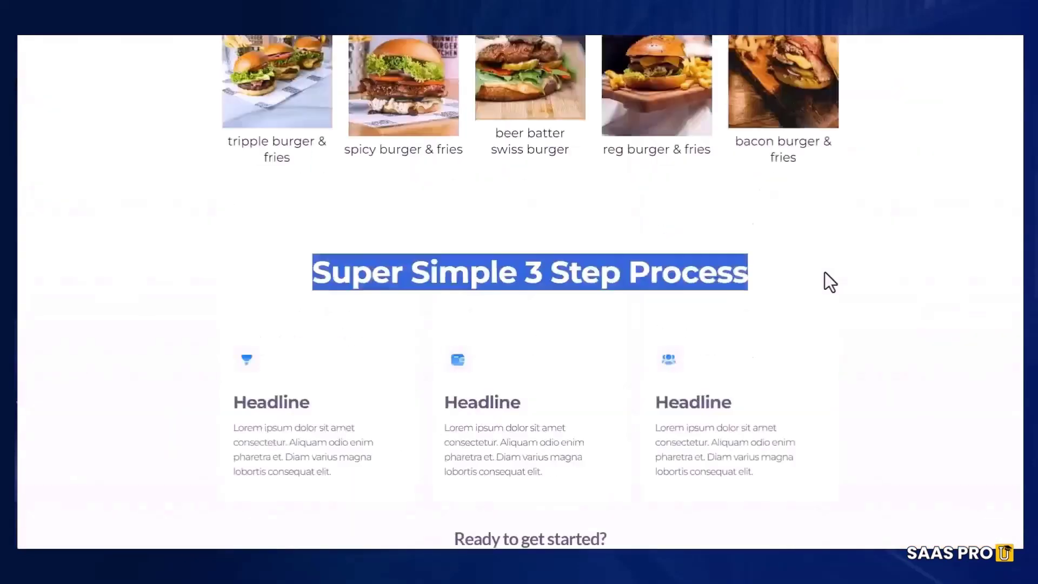
scroll(830, 281, "up", 10)
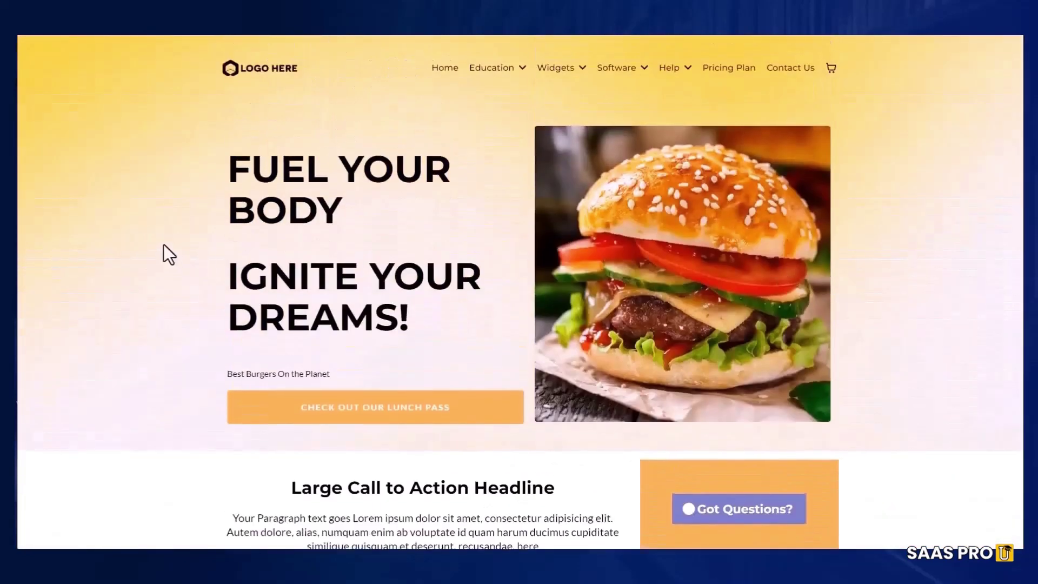
scroll(535, 205, "down", 12)
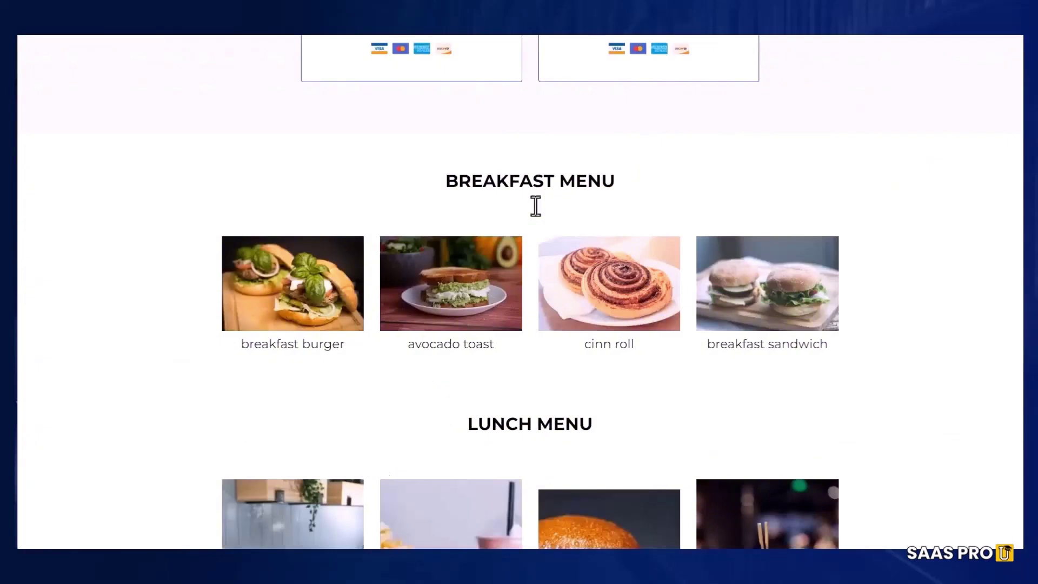
scroll(533, 460, "down", 6)
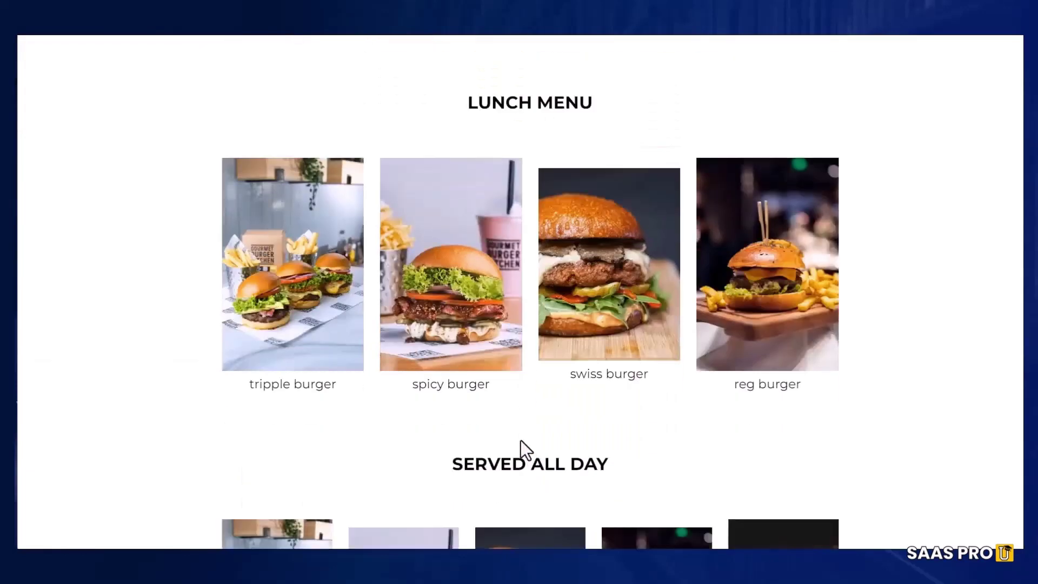
scroll(510, 464, "down", 1)
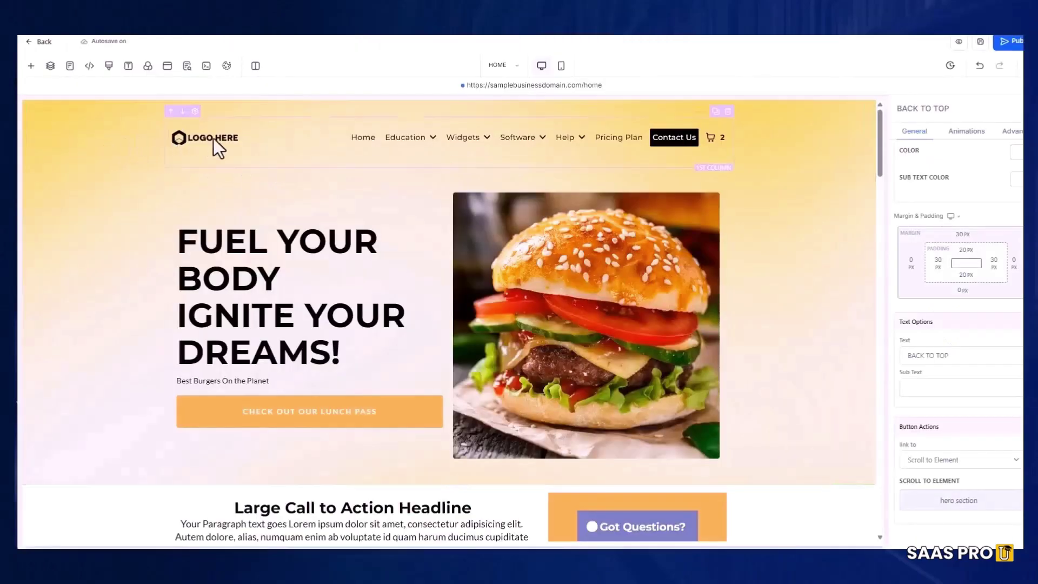
Step: Open the navigation menu's settings in the page editor and examine its menu items
left_click(295, 139)
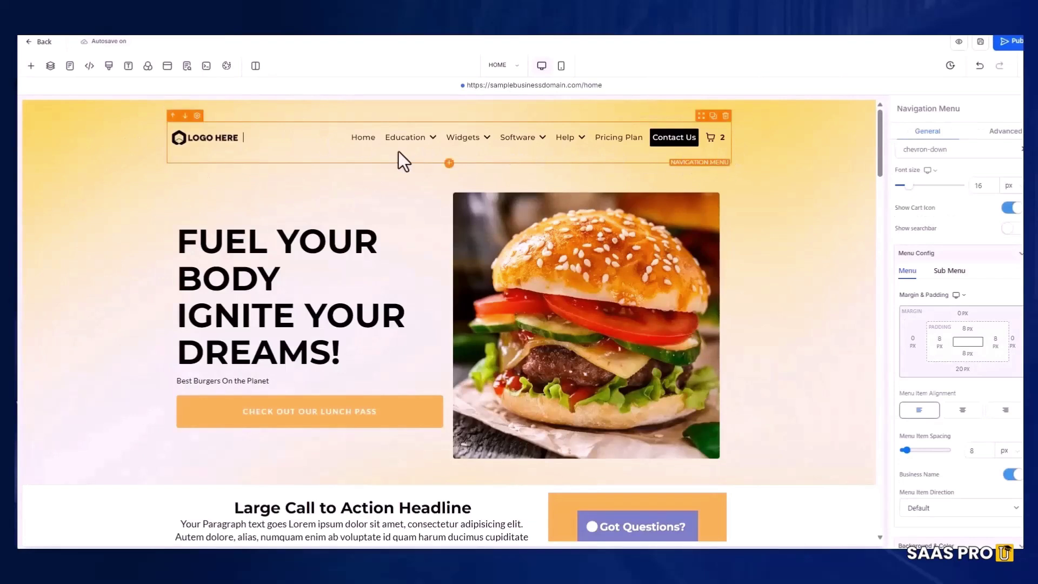
scroll(929, 277, "up", 6)
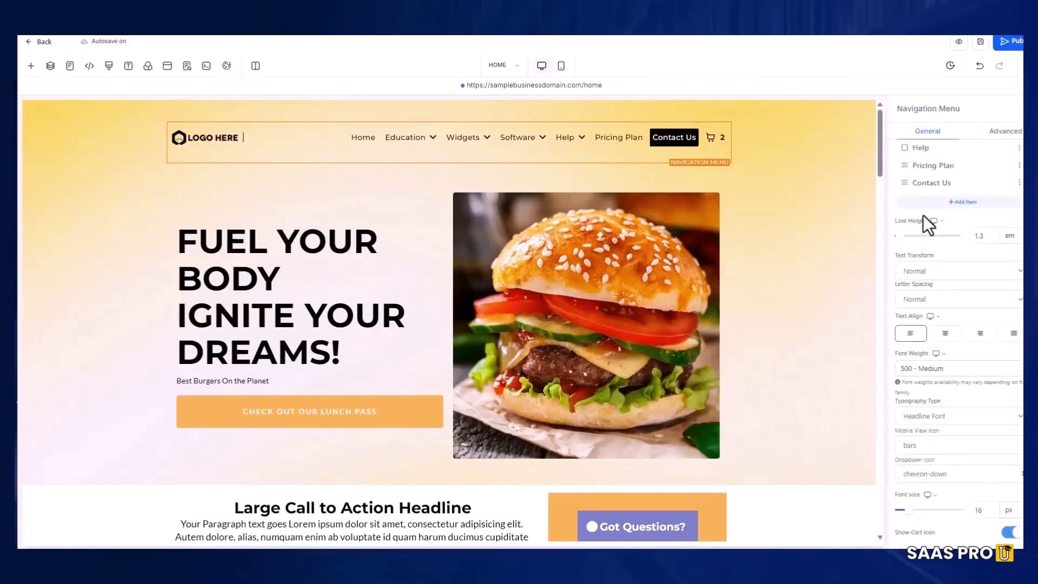
scroll(924, 219, "up", 3)
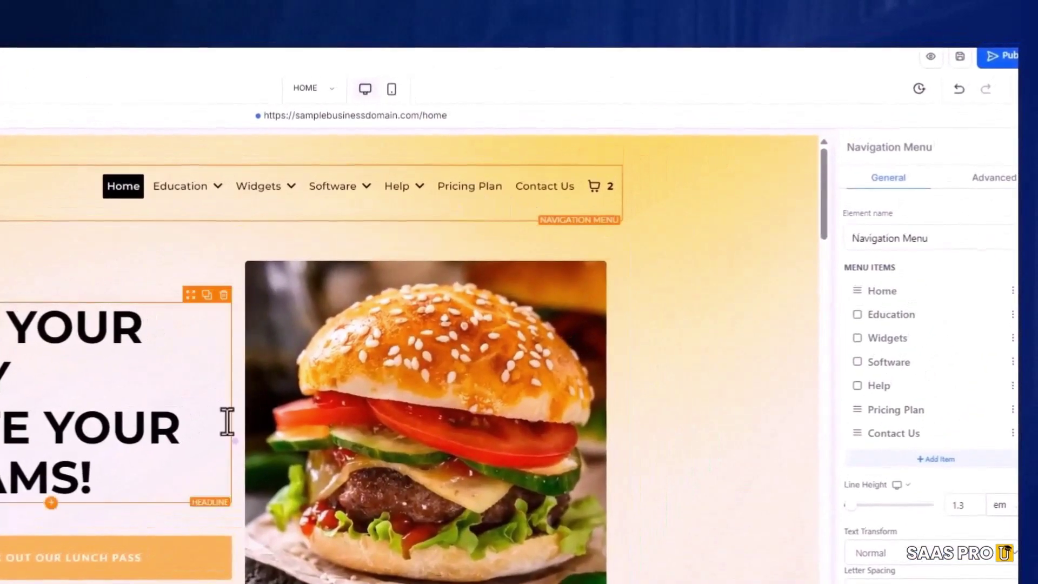
Step: Select the section around the Lunch/Dinner Pass pricing and examine its element name
scroll(225, 416, "down", 5)
scroll(231, 460, "down", 8)
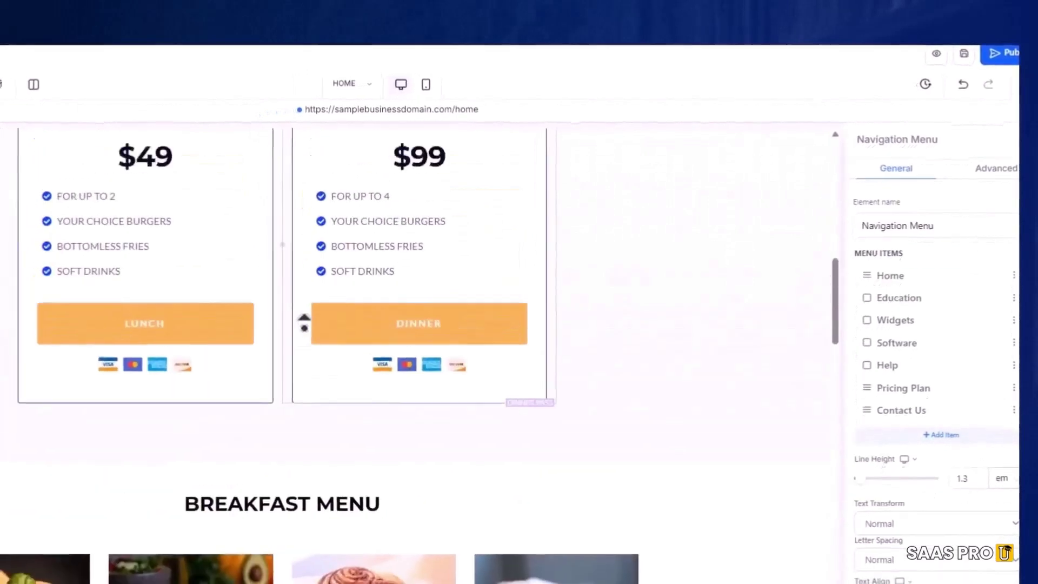
scroll(303, 324, "up", 6)
scroll(783, 292, "down", 3)
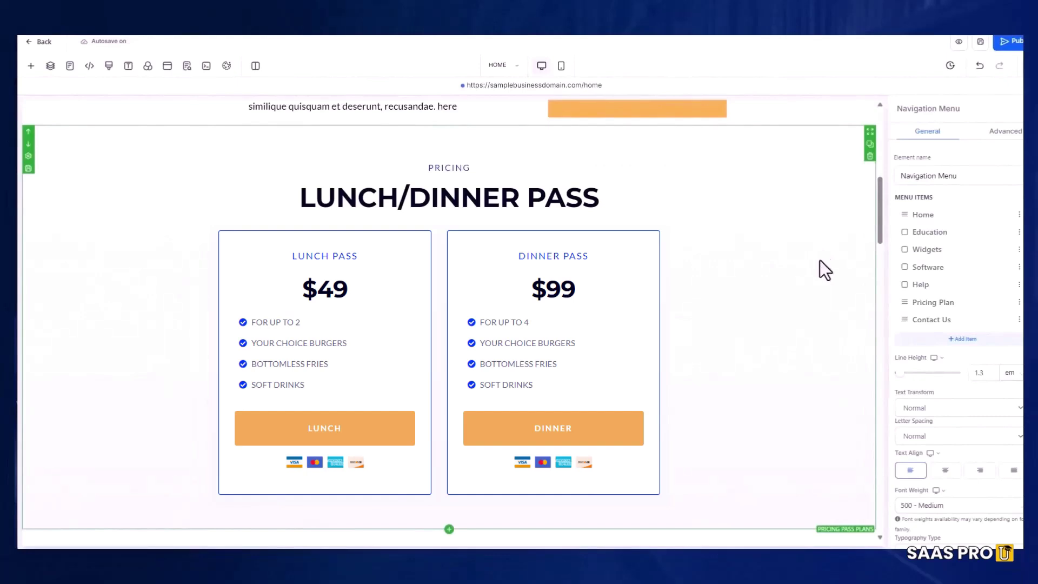
left_click(805, 307)
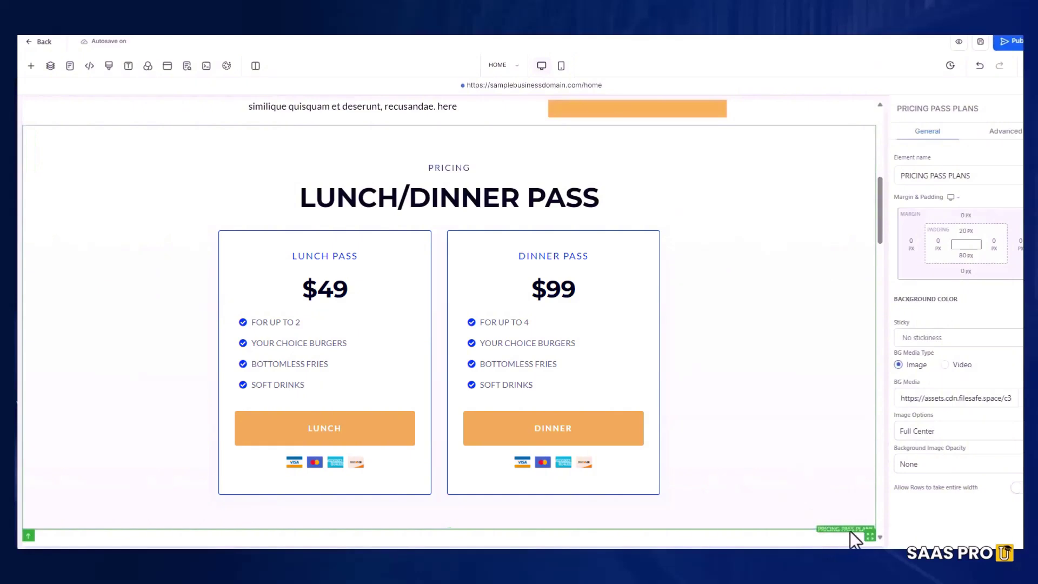
Step: Look up the Lunch/Dinner Pass section's CSS selector and check the Pricing Plan menu item's website URL against it
left_click_drag(964, 178, 880, 172)
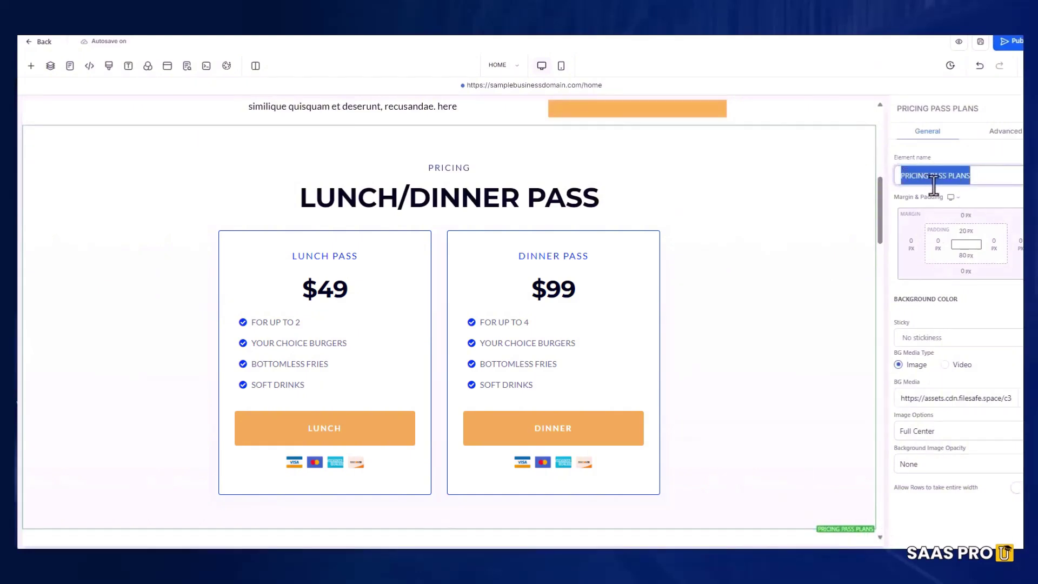
left_click(1003, 131)
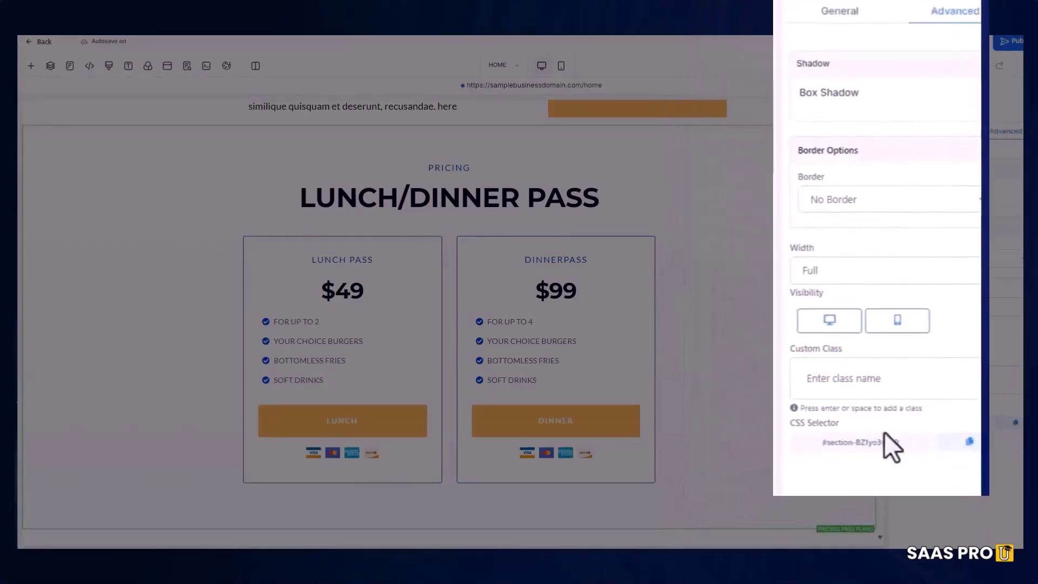
scroll(765, 291, "up", 3)
scroll(772, 290, "up", 5)
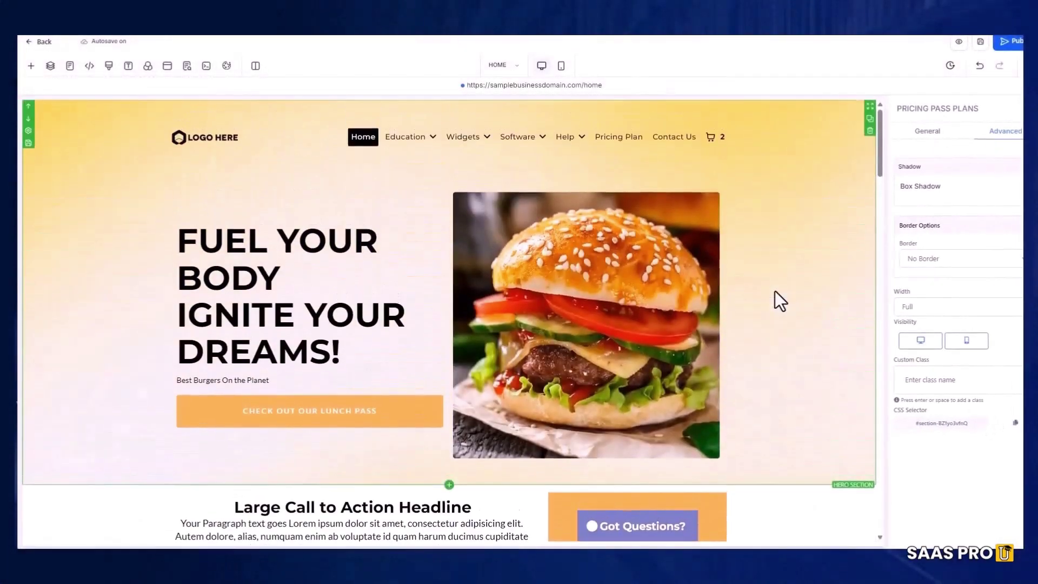
left_click(604, 148)
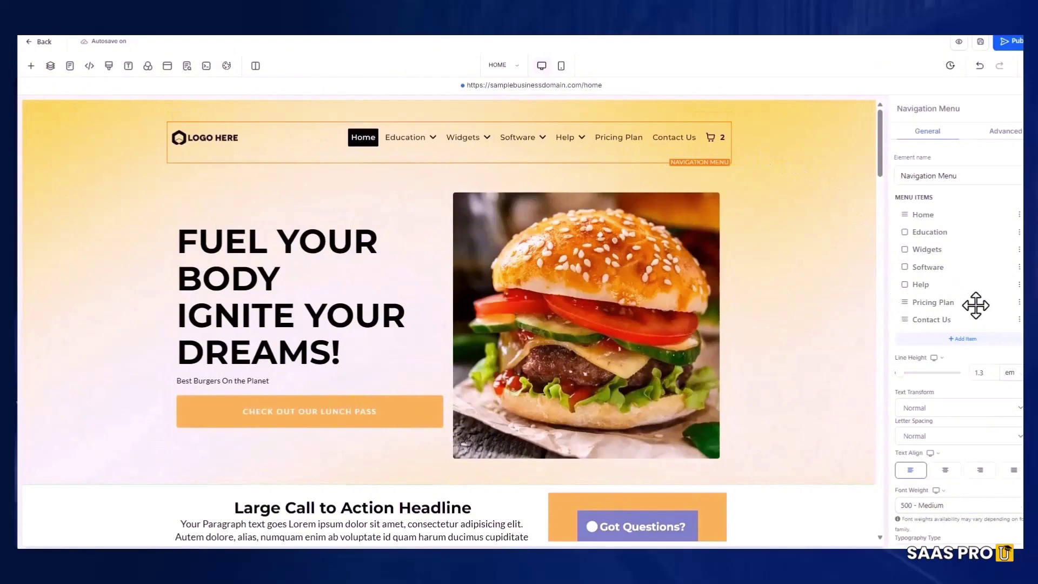
left_click(1019, 303)
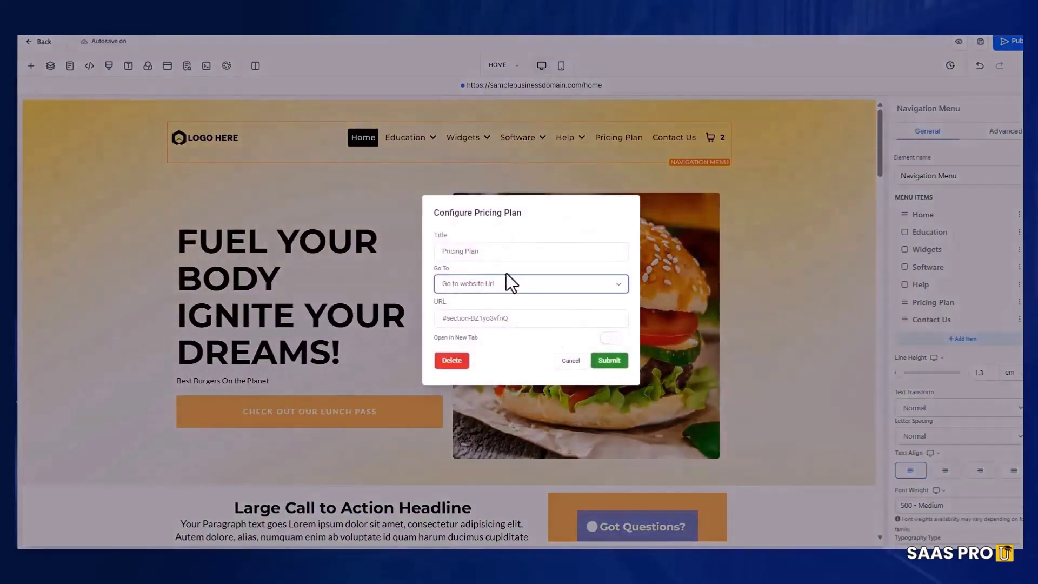
triple_click(529, 320)
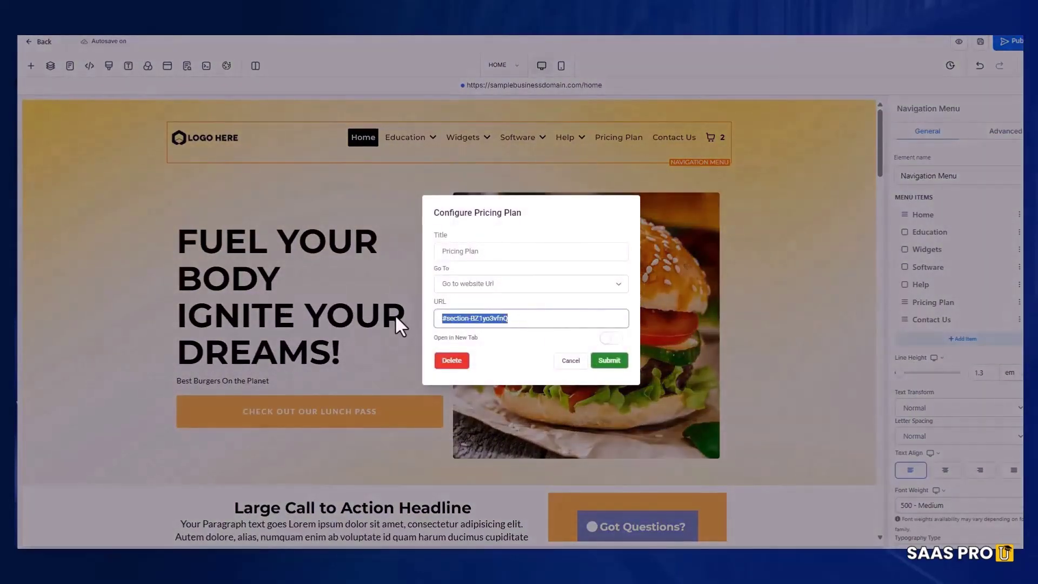
left_click(563, 323)
left_click(619, 366)
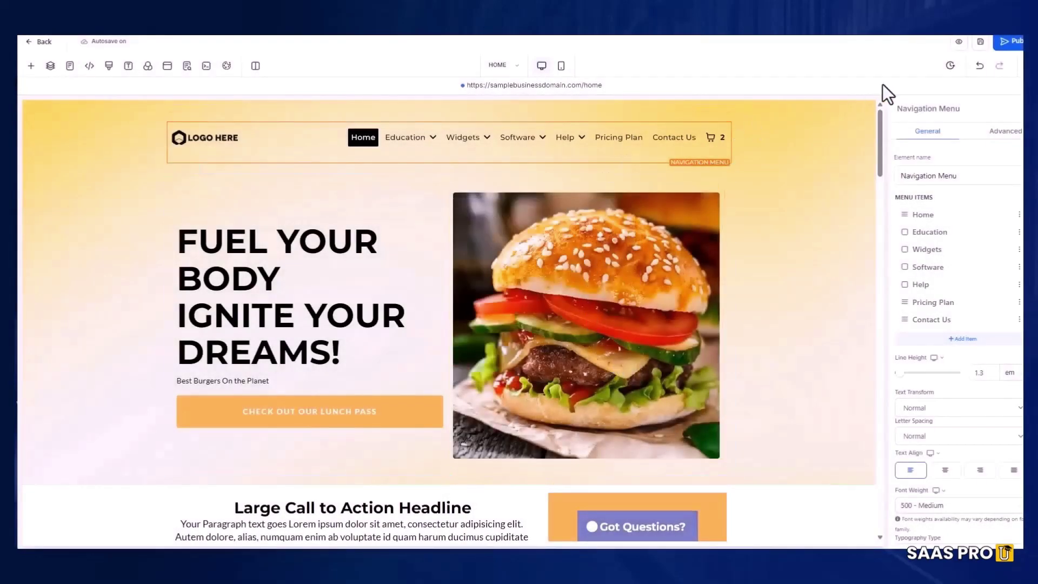
Step: Preview the home page and test the Pricing Plan and Contact Us links in the navigation menu
left_click(958, 41)
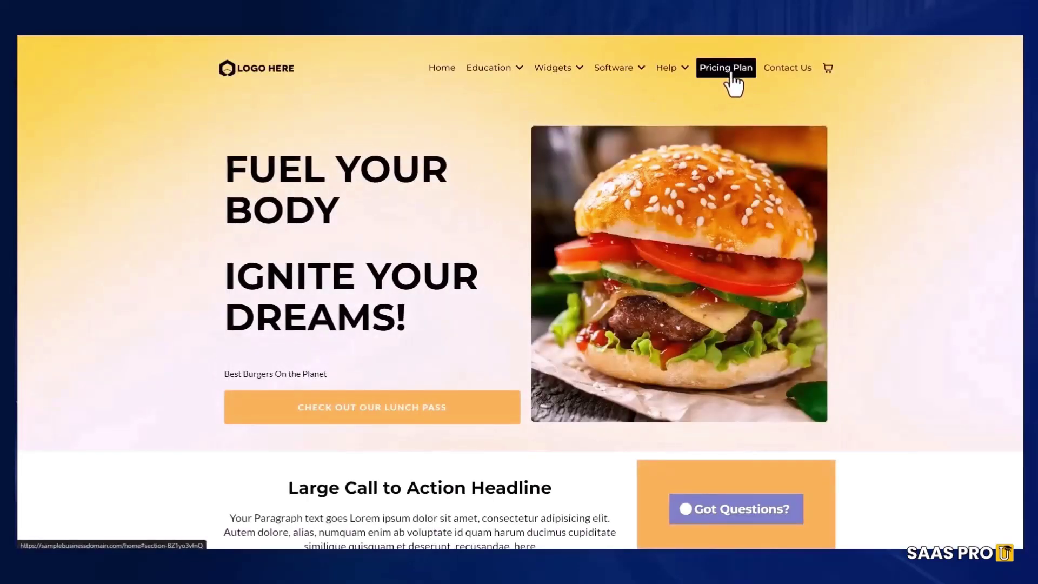
left_click(725, 70)
scroll(568, 189, "up", 10)
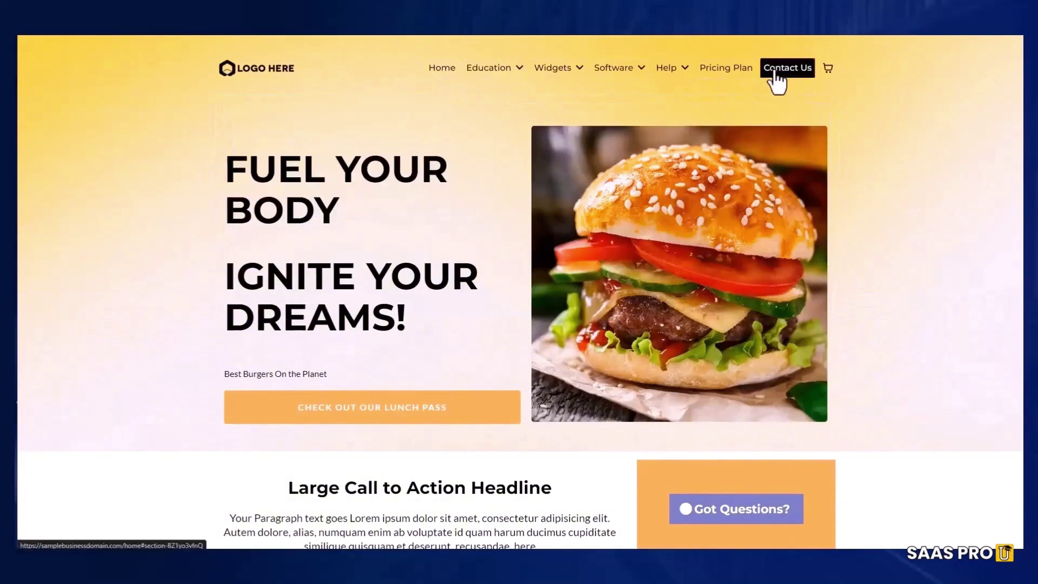
left_click(790, 76)
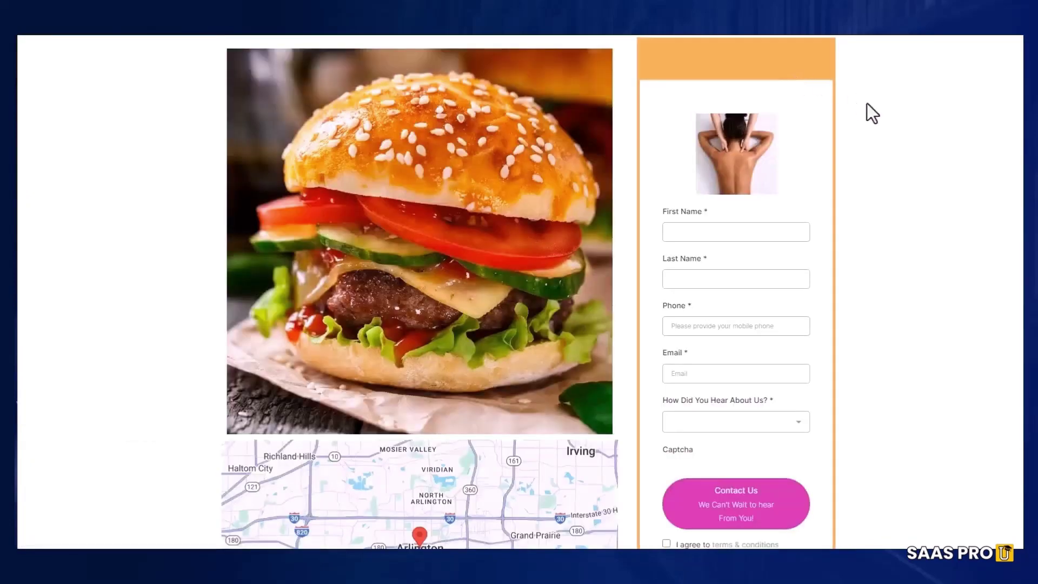
scroll(530, 216, "up", 10)
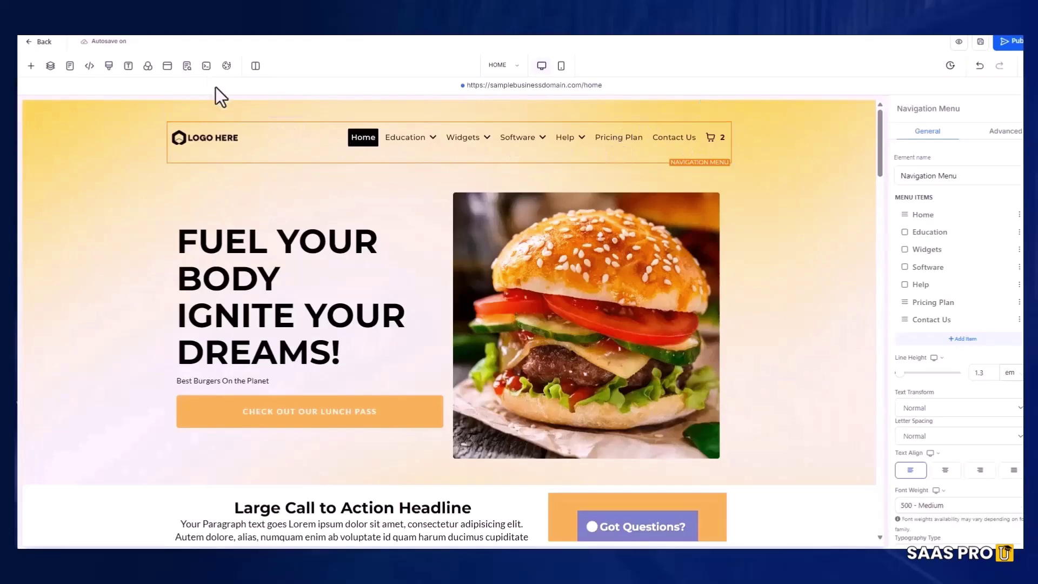
scroll(335, 460, "down", 20)
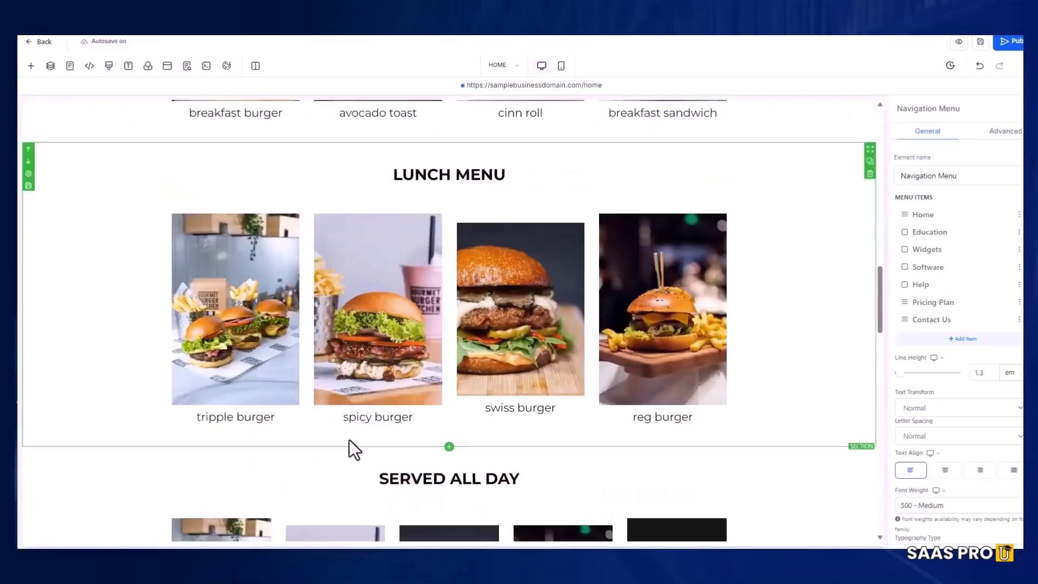
scroll(349, 439, "up", 10)
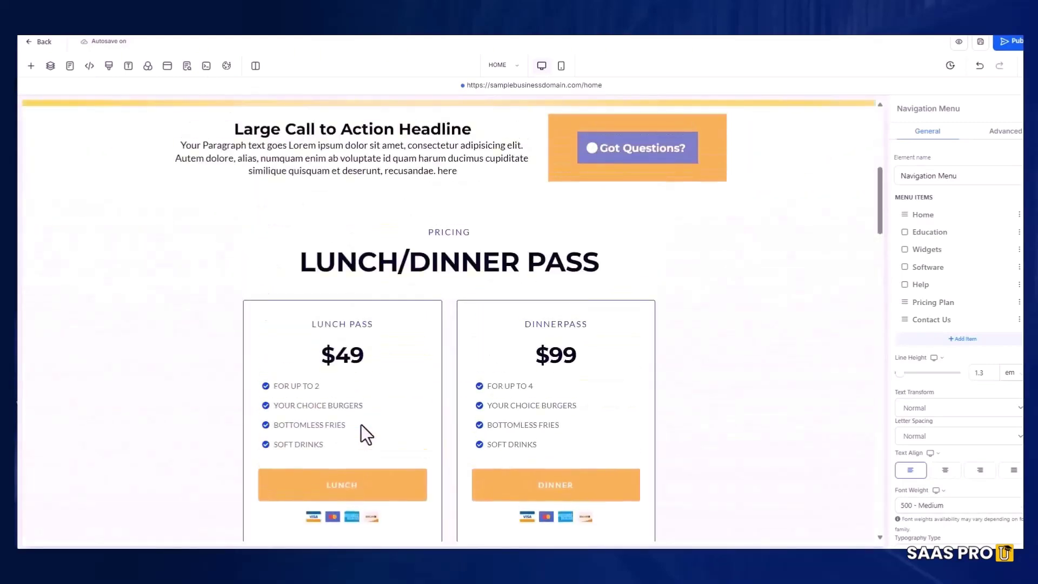
scroll(361, 424, "up", 7)
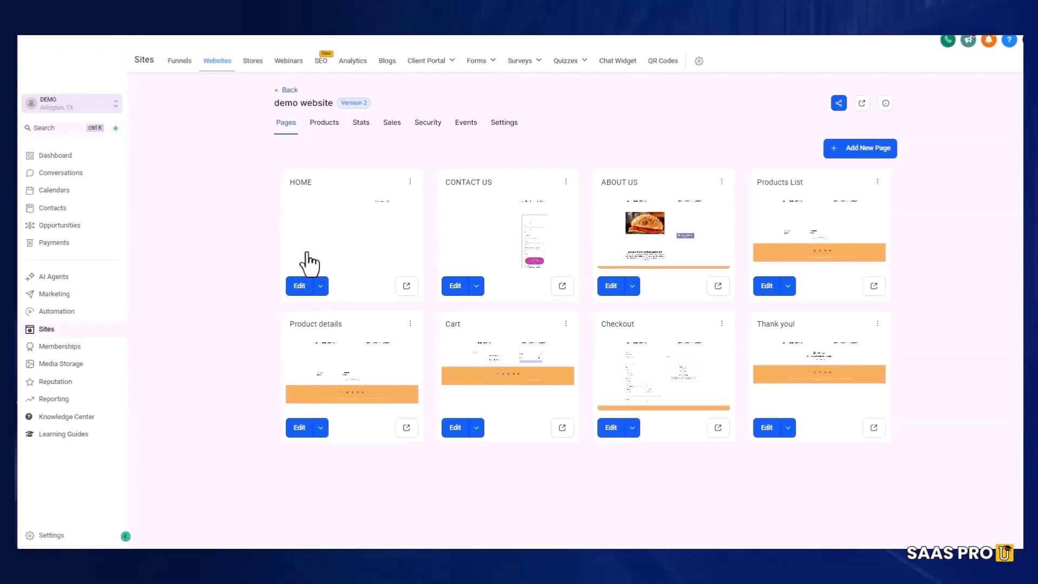
Step: Open the CONTACT US page for editing and select the section that holds the contact form
left_click(454, 286)
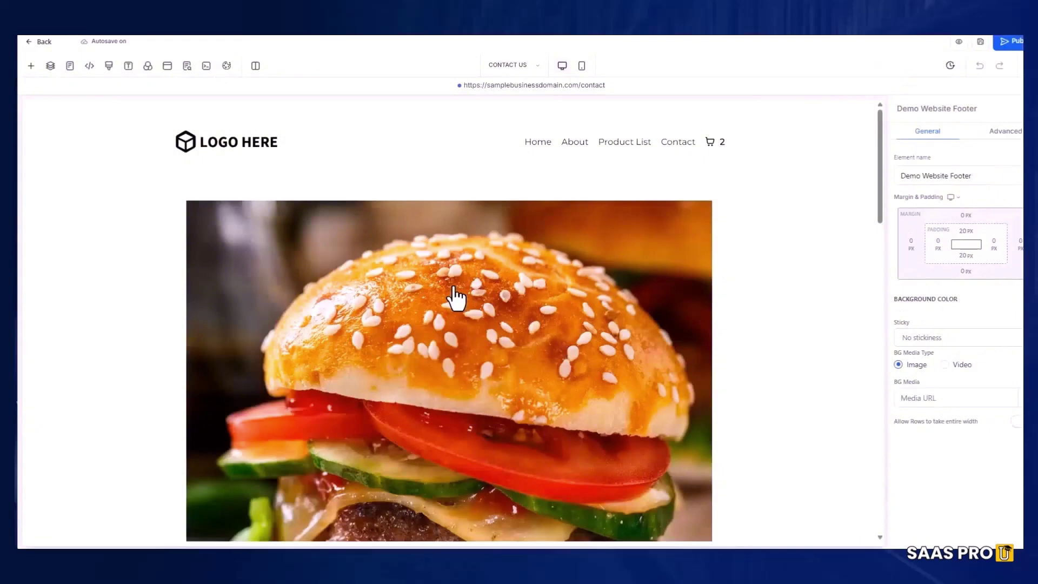
scroll(677, 313, "down", 10)
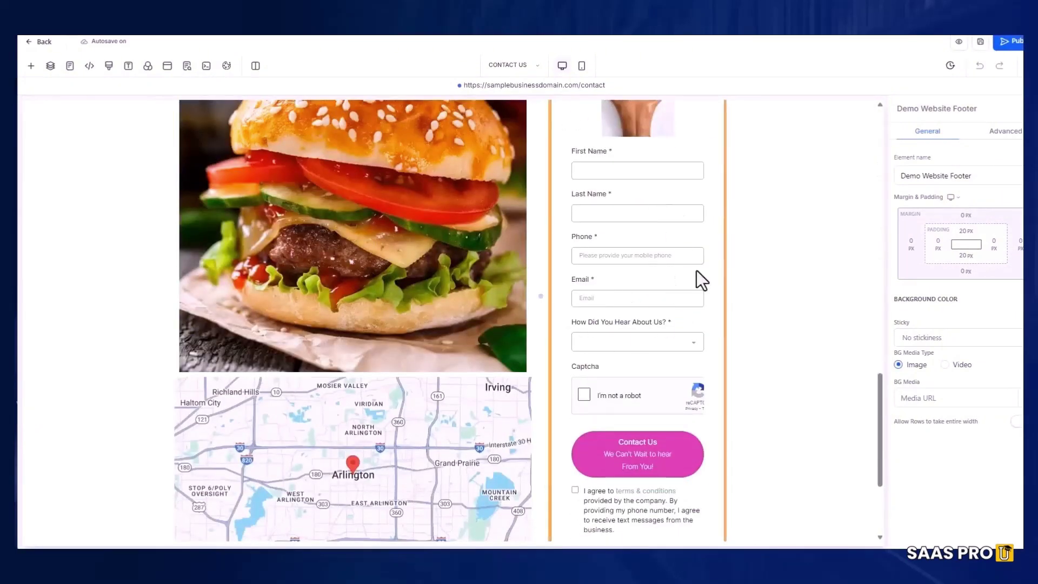
scroll(669, 365, "up", 10)
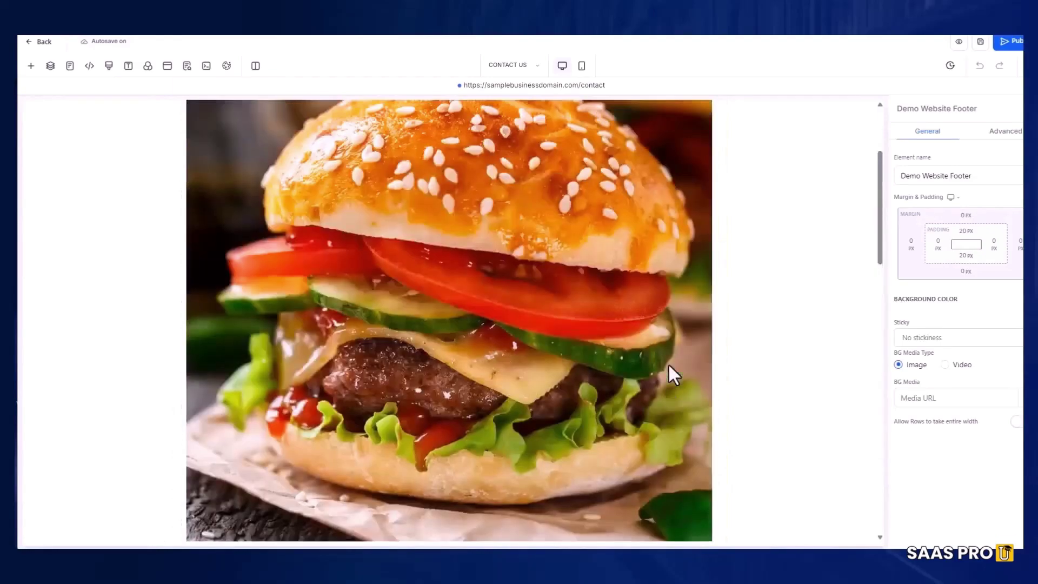
scroll(542, 330, "down", 10)
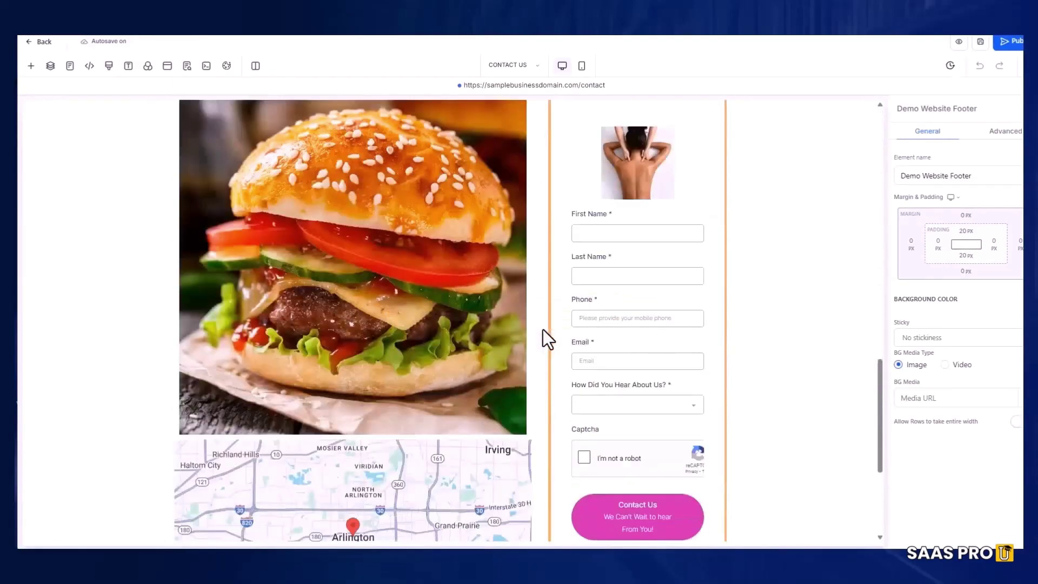
scroll(790, 307, "up", 3)
left_click(803, 260)
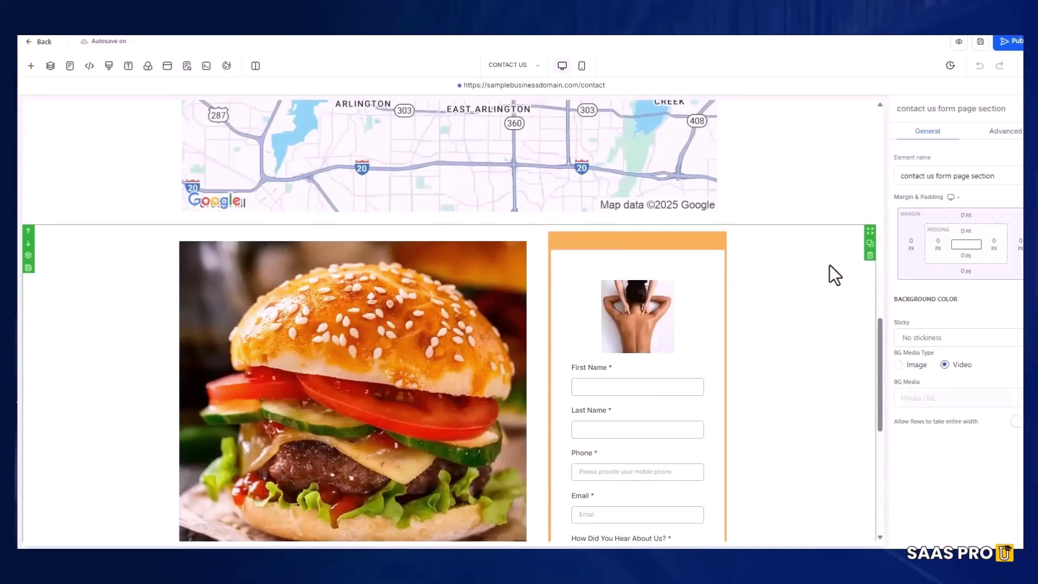
Step: Rename the contact form section as "contact us form" and copy its CSS selector
scroll(851, 387, "down", 7)
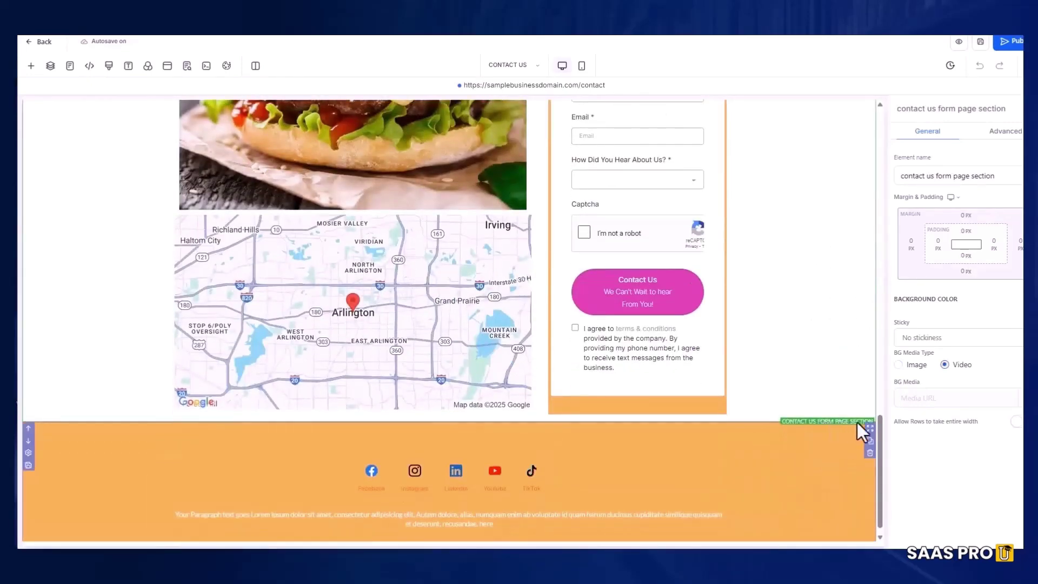
triple_click(886, 171)
type("conta")
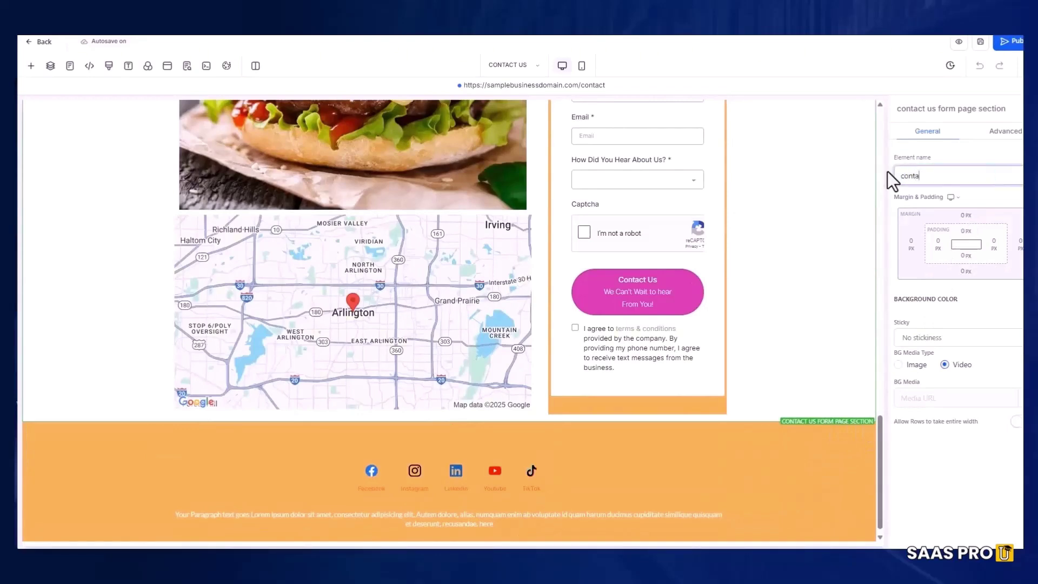
type("ct us form")
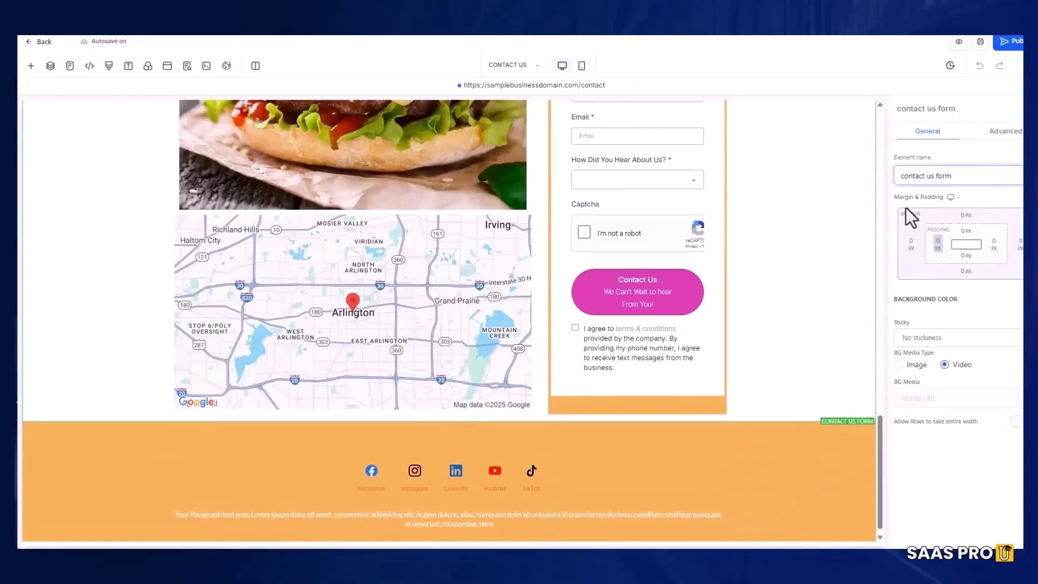
left_click(999, 134)
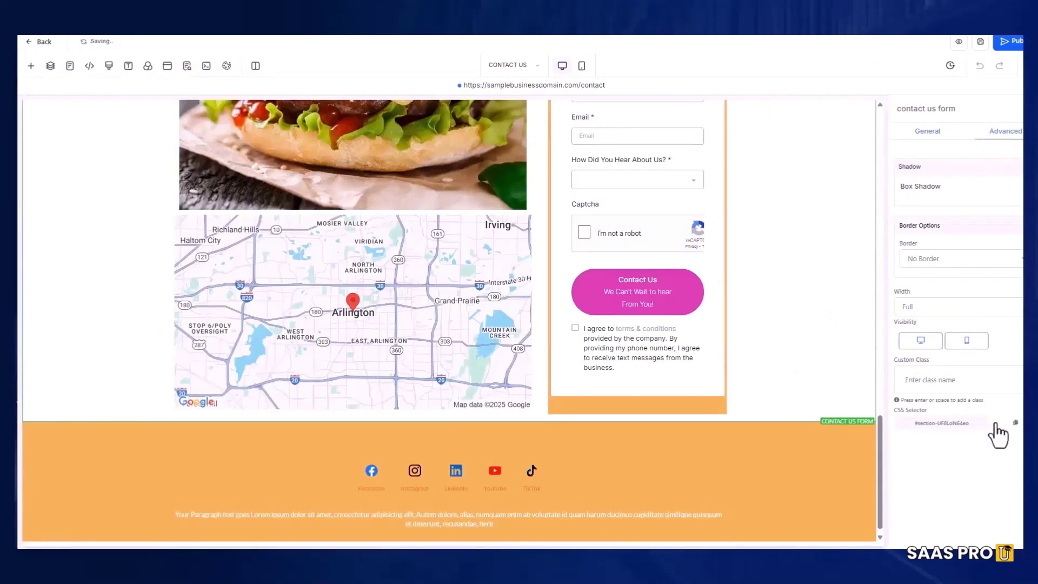
left_click(1014, 424)
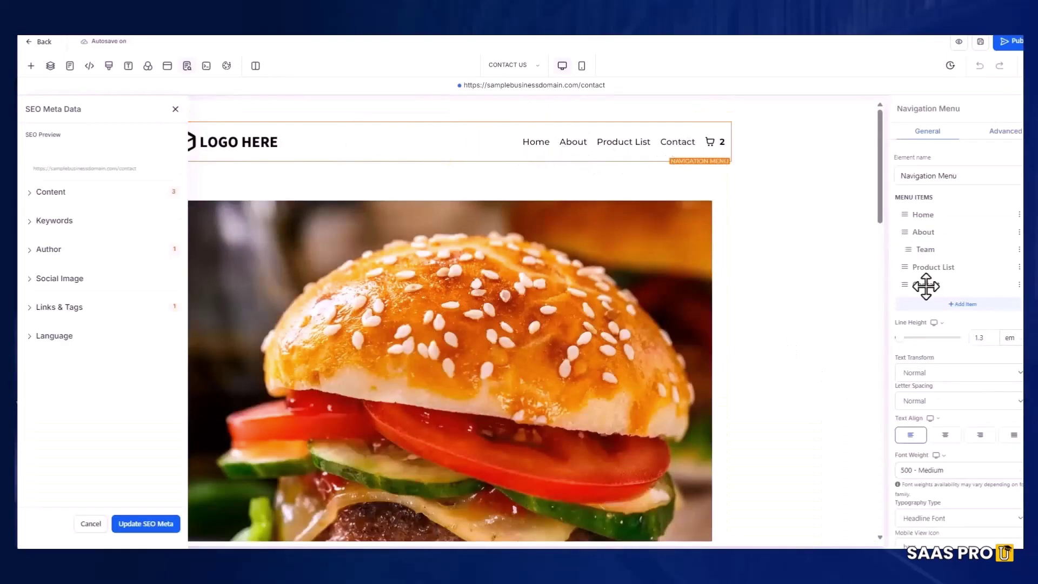
Step: Add a navigation menu item titled "Contact Us" with the website URL #section-UF8LoN64eo and save the global section change
left_click(955, 304)
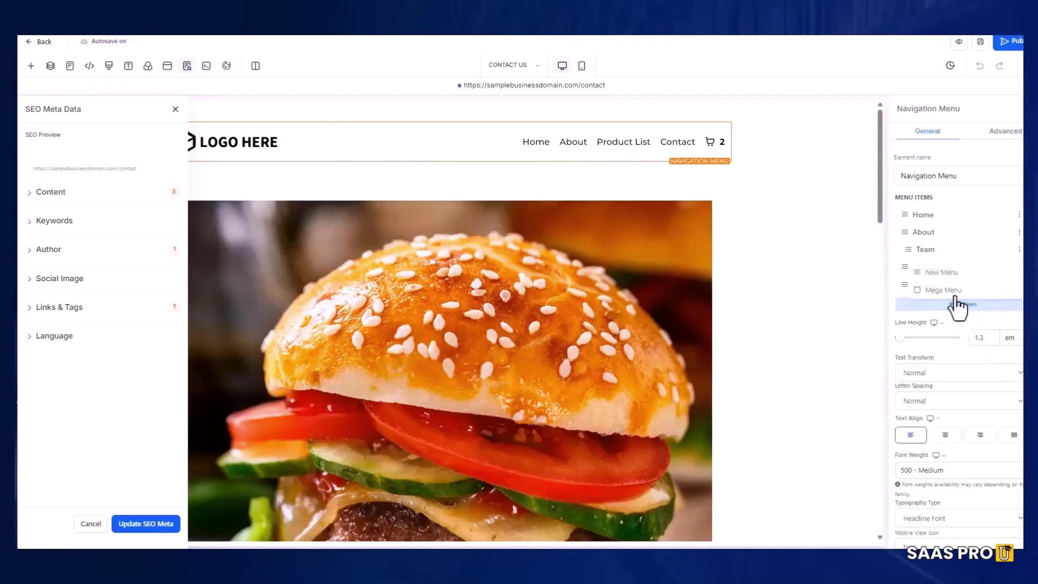
left_click(943, 273)
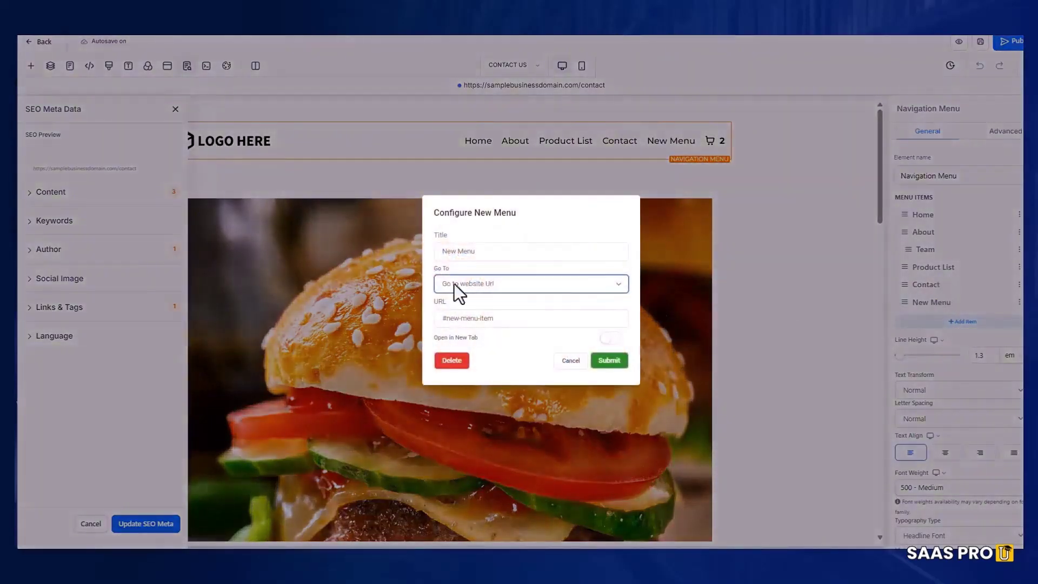
triple_click(474, 244)
key("BackSpace")
type("Contact Us")
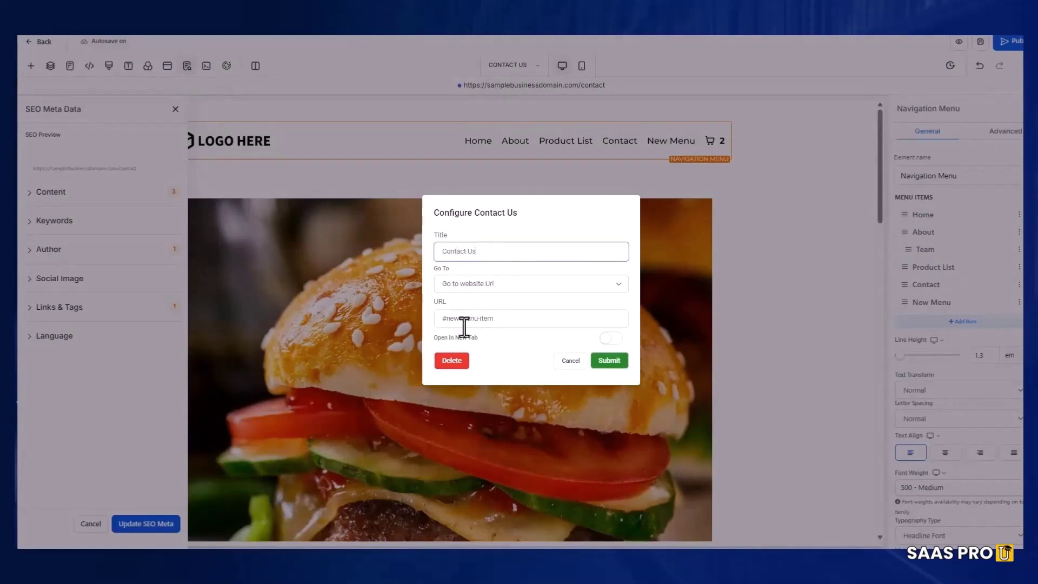
left_click_drag(506, 322, 414, 322)
key("ctrl+v")
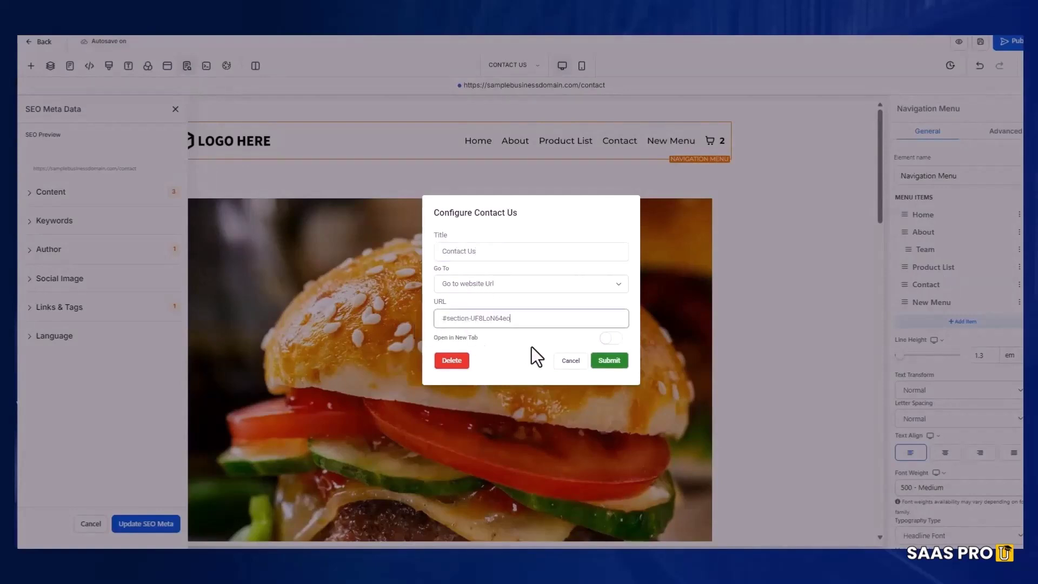
left_click(608, 361)
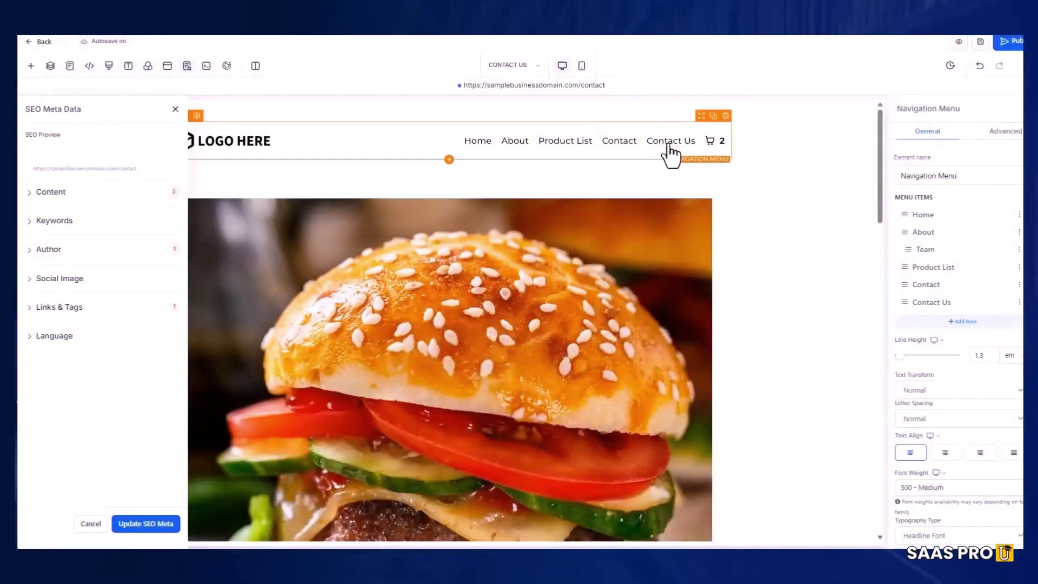
scroll(624, 413, "down", 5)
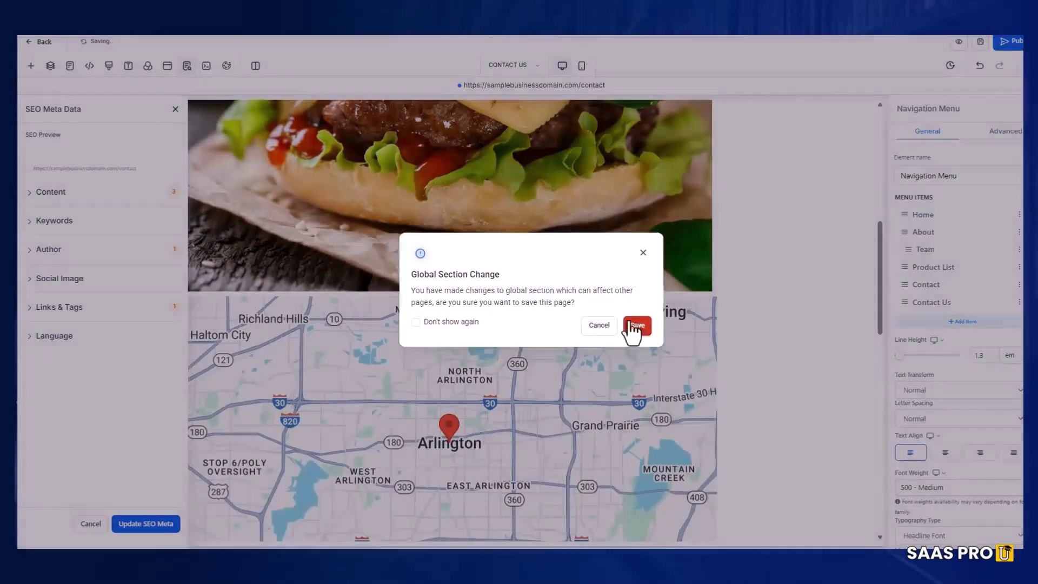
left_click(636, 326)
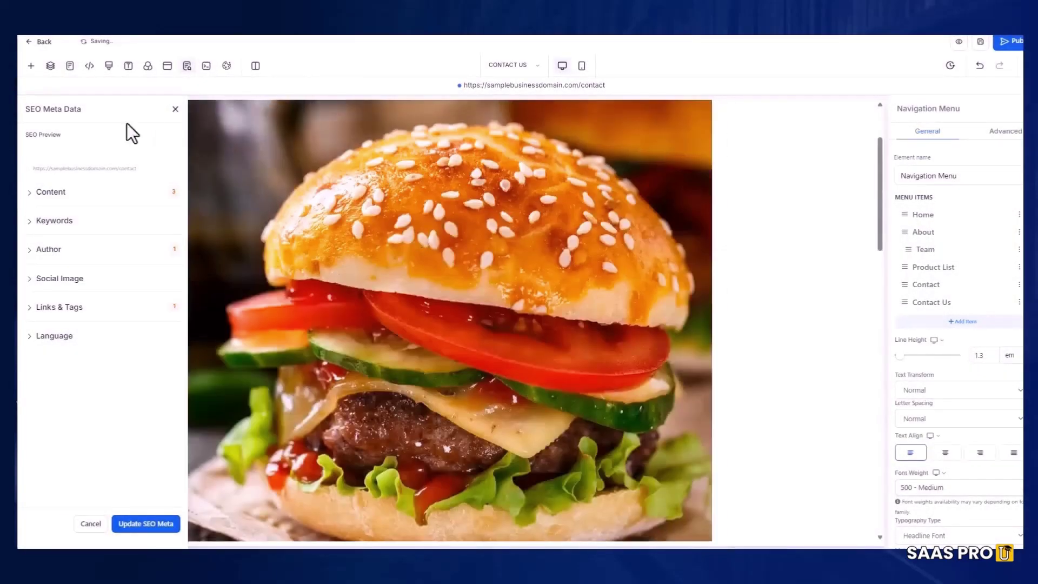
Step: Return to the page list, open the HOME page for editing and open the Contact Us menu item's settings
left_click(31, 47)
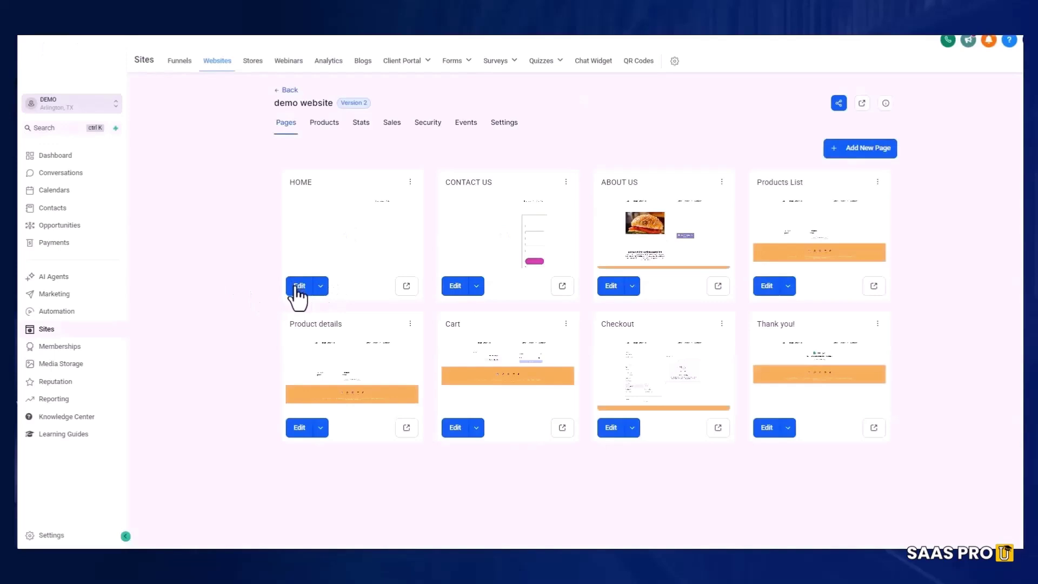
left_click(295, 287)
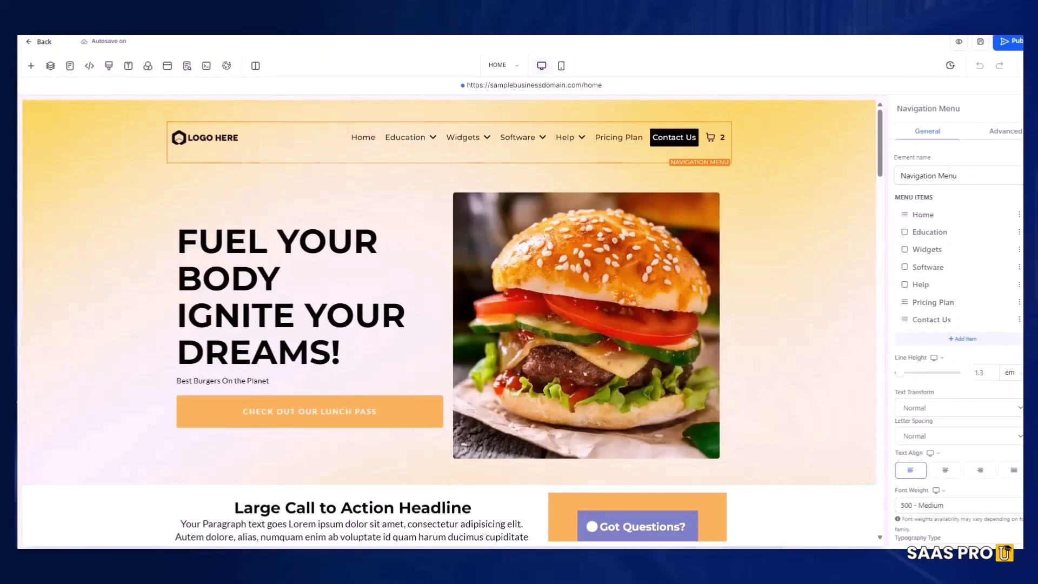
left_click(1019, 319)
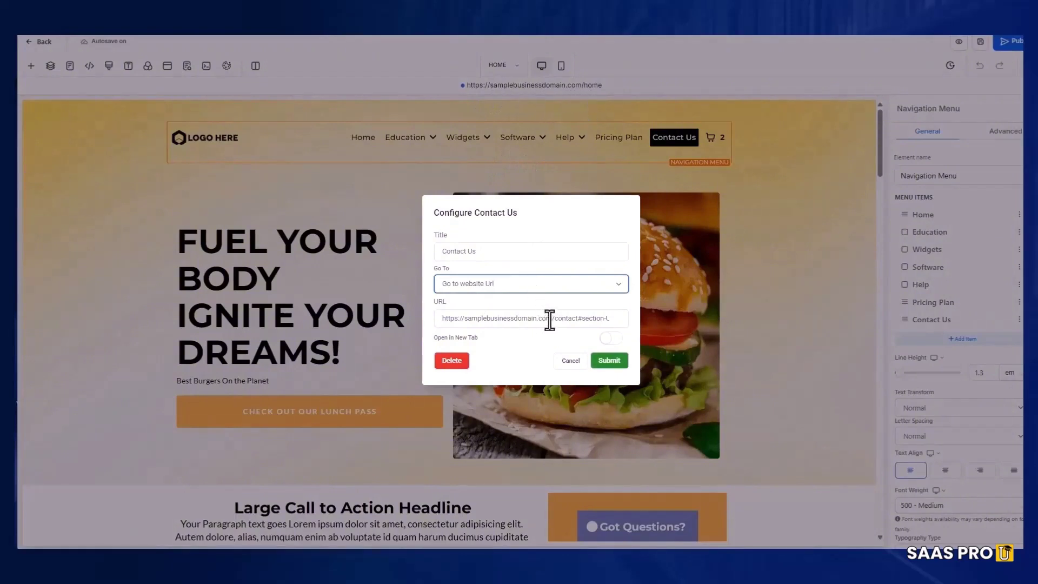
Step: Examine the domain, the /contact path and the #section-UF8LoN64eo selector in the Contact Us item's website URL
left_click_drag(551, 318, 462, 318)
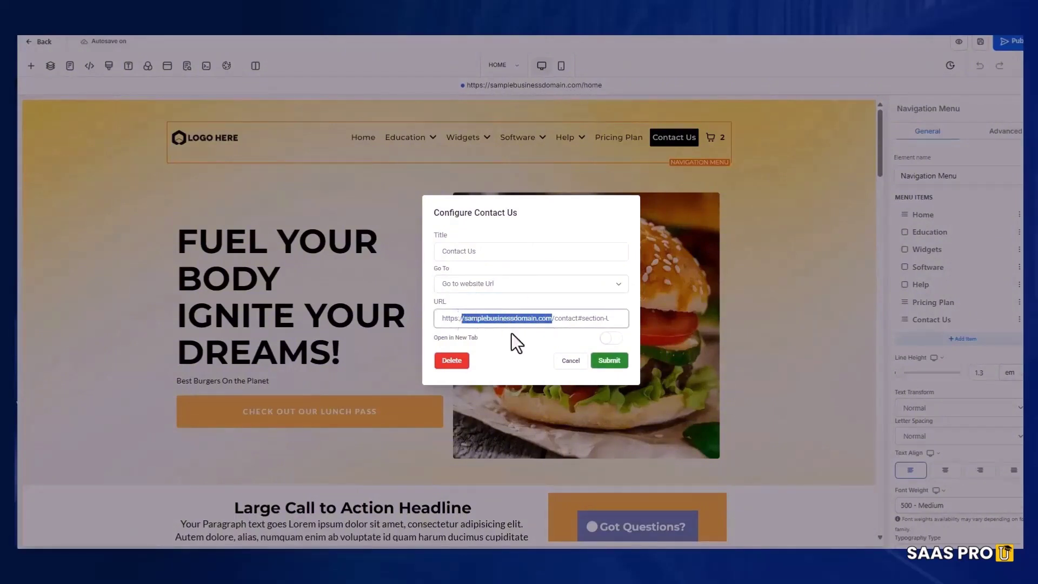
left_click_drag(577, 319, 563, 317)
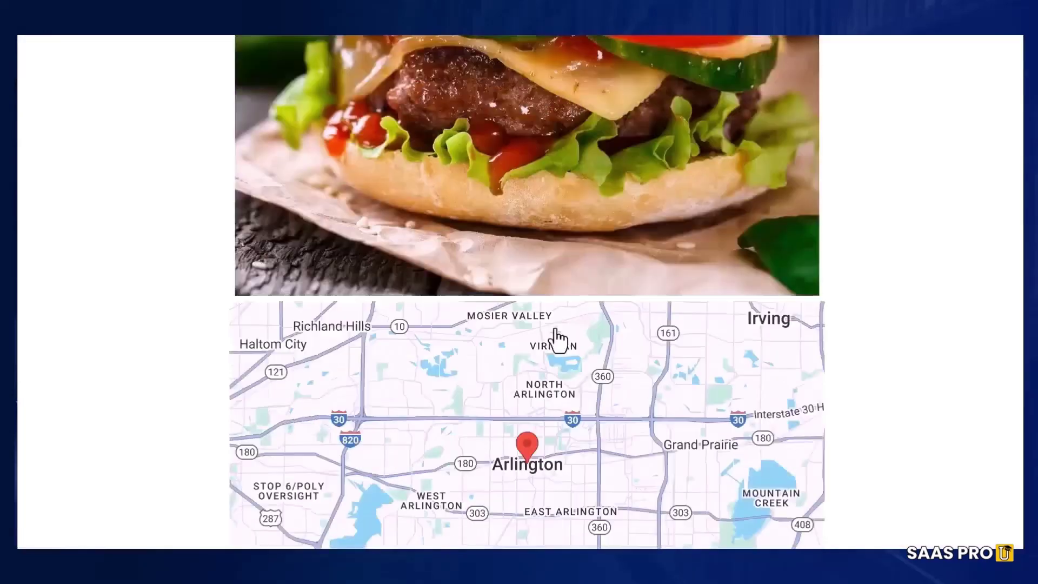
scroll(556, 339, "down", 10)
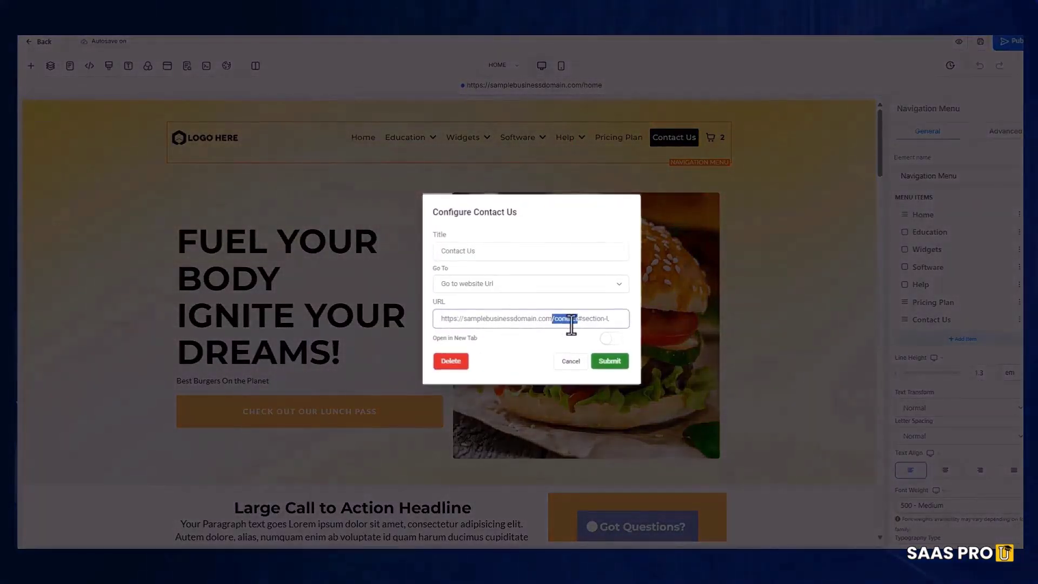
left_click(562, 319)
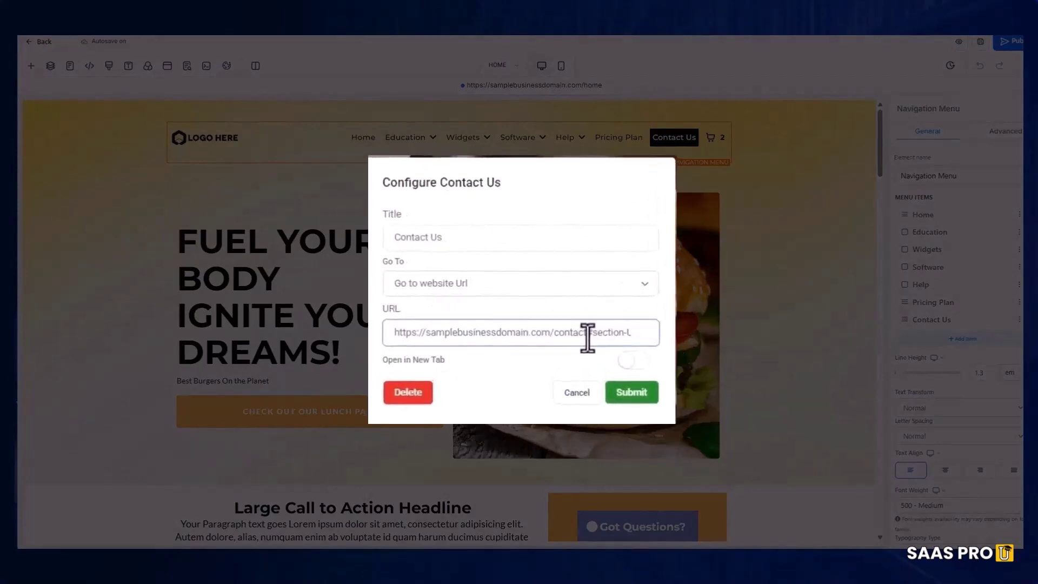
left_click_drag(588, 332, 646, 332)
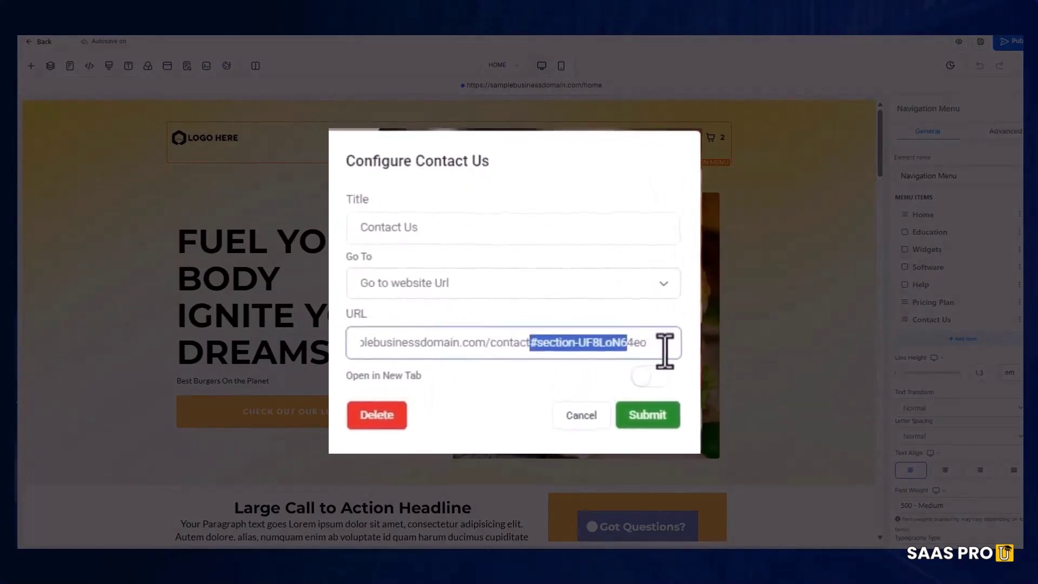
left_click(693, 347)
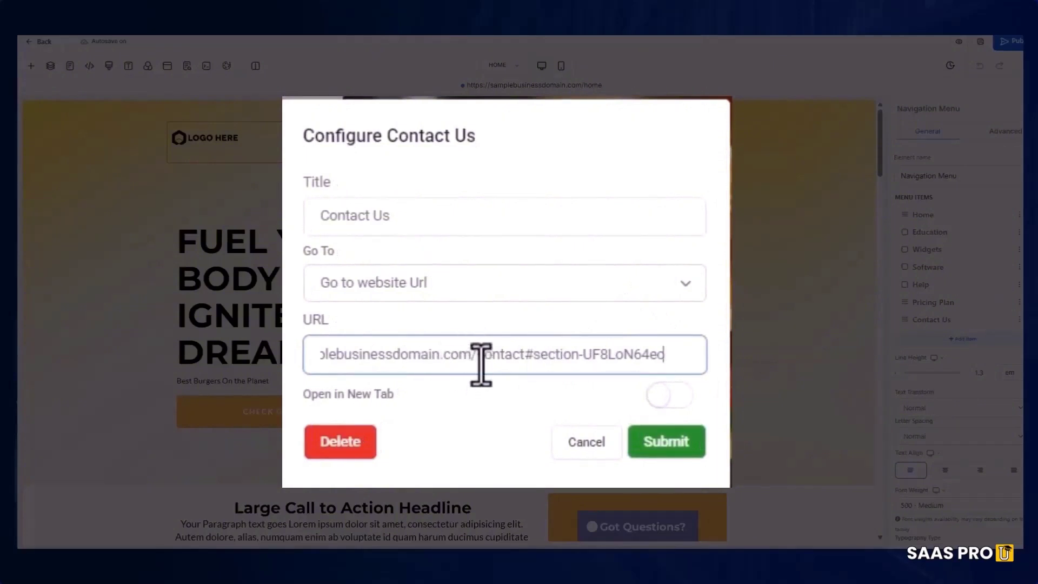
double_click(503, 357)
left_click(582, 359)
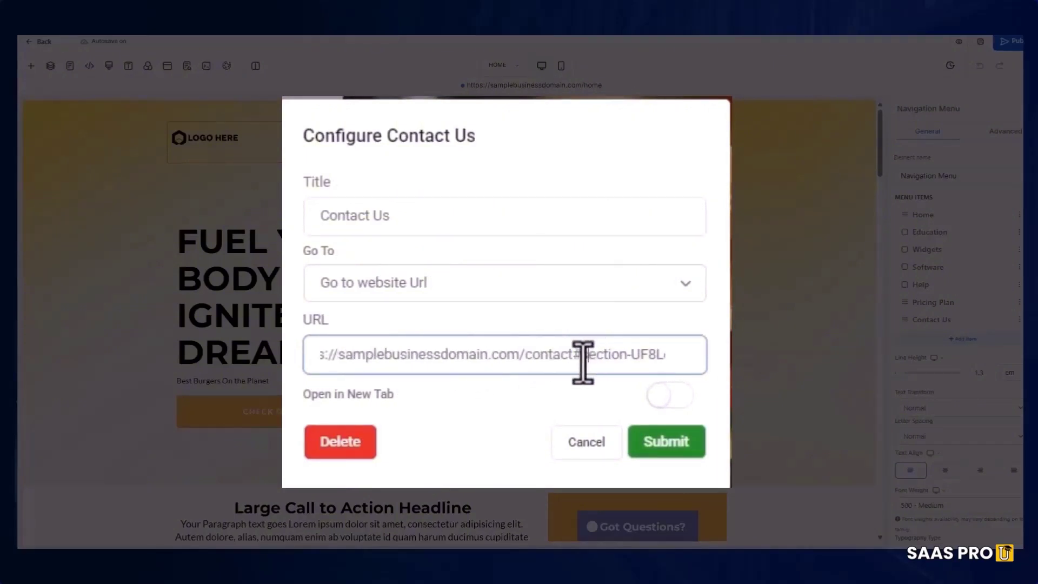
left_click_drag(579, 359, 688, 359)
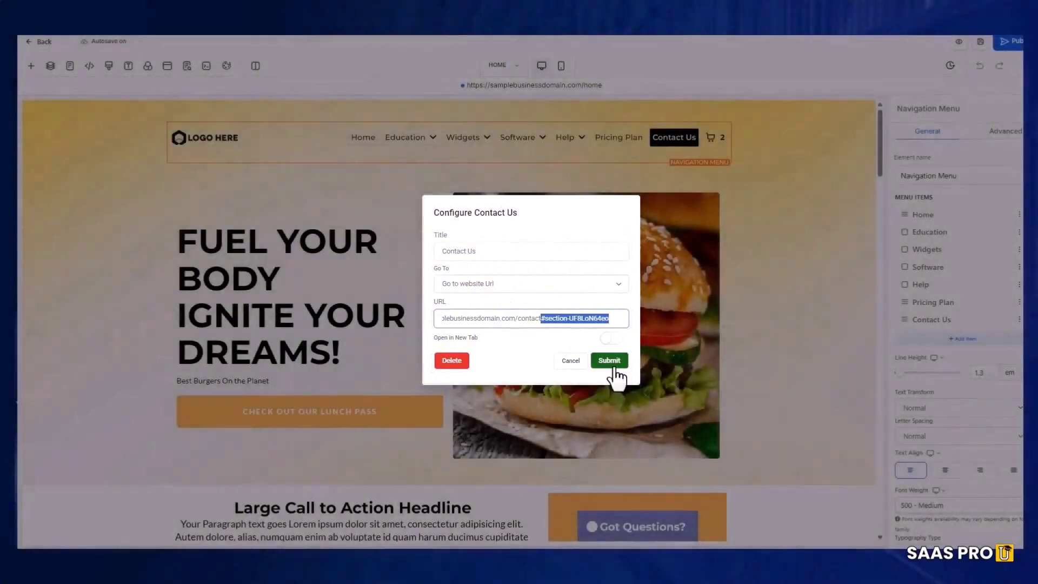
Step: Submit the Contact Us menu item's settings and publish the HOME page
key("BackSpace")
left_click(609, 360)
left_click(1008, 42)
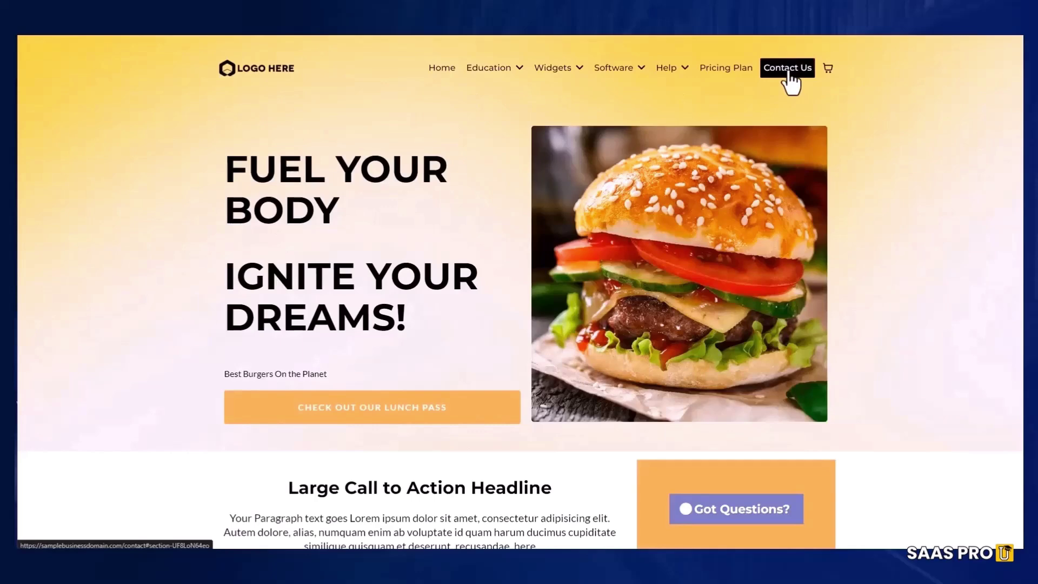
Step: Test the Contact Us link on the previewed home page and look over the contact page it leads to
left_click(789, 73)
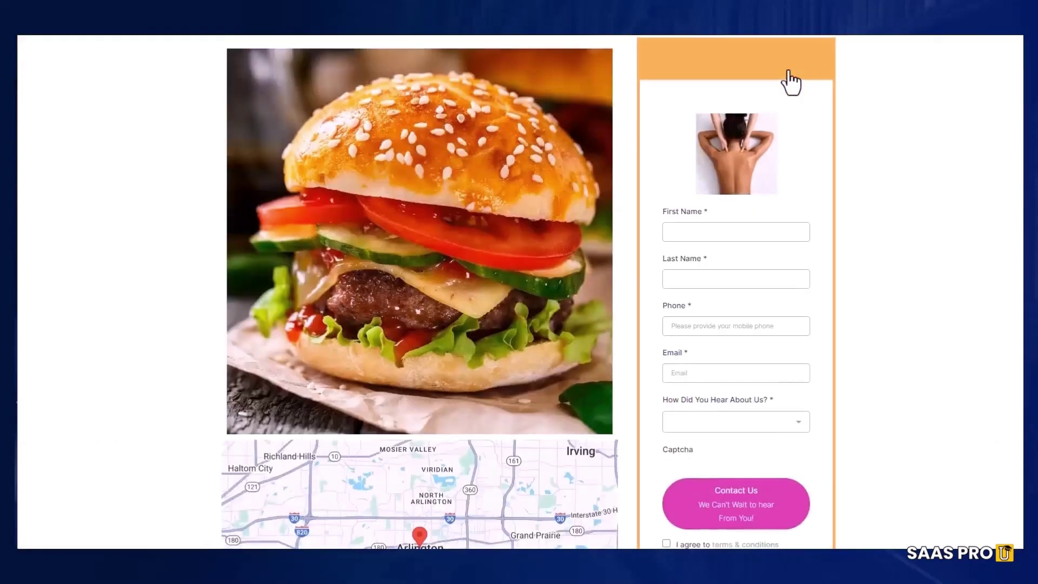
scroll(767, 206, "up", 15)
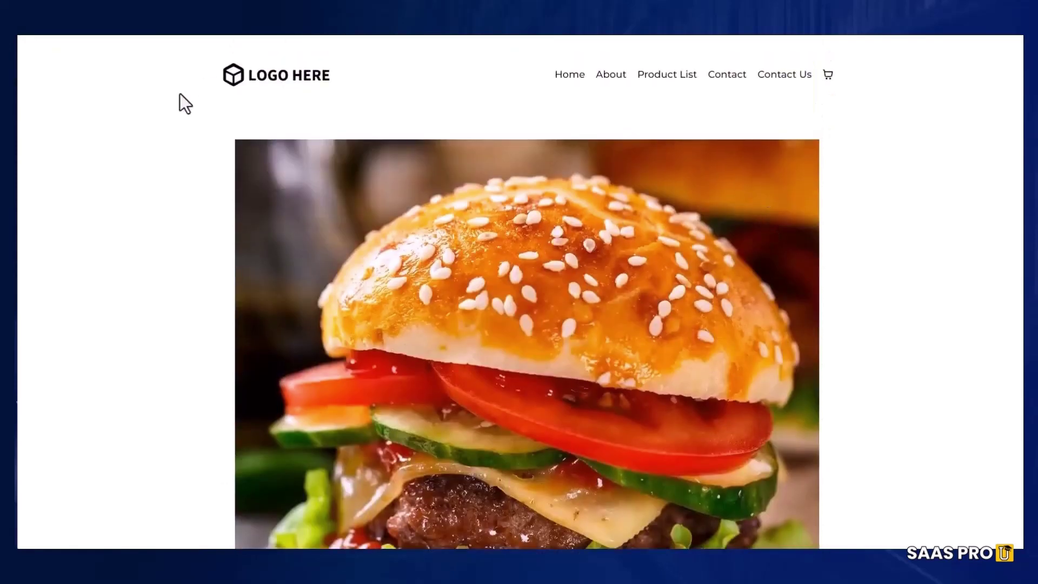
scroll(628, 196, "down", 15)
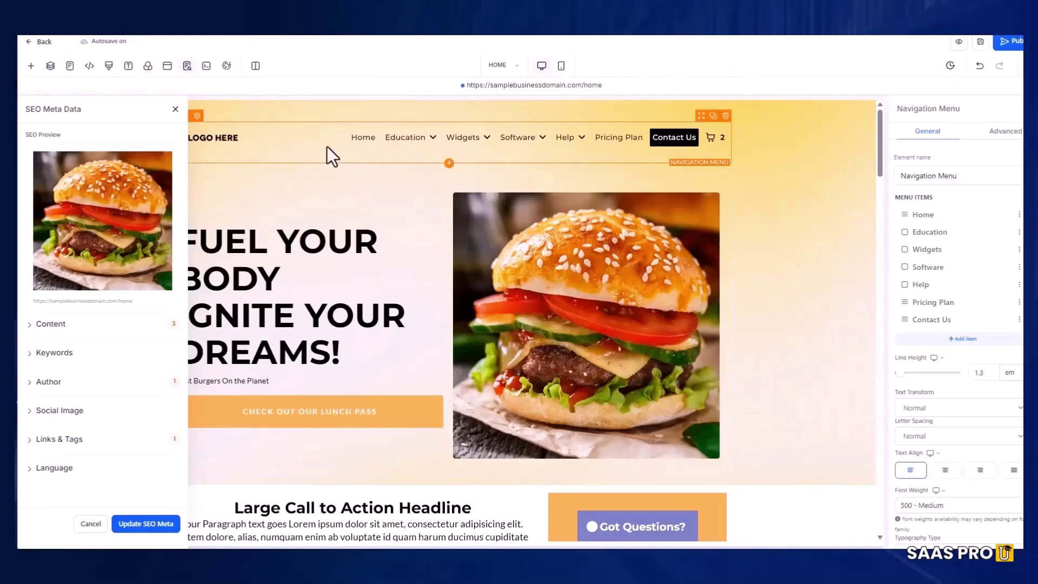
Step: Examine the section-only website URL in the Pricing Plan menu item's settings, then close them
left_click(615, 144)
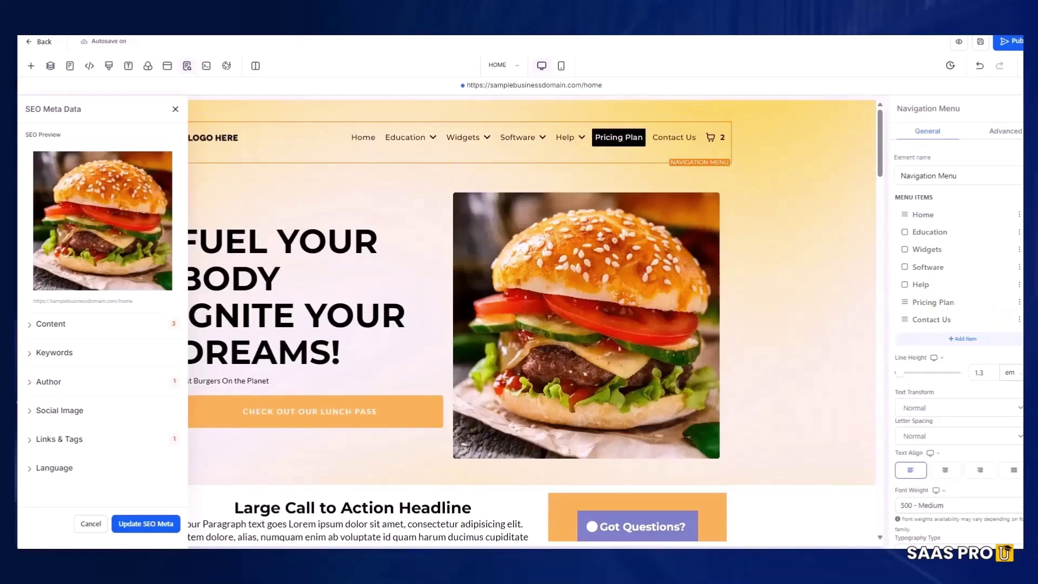
left_click(1018, 302)
left_click_drag(536, 322, 431, 319)
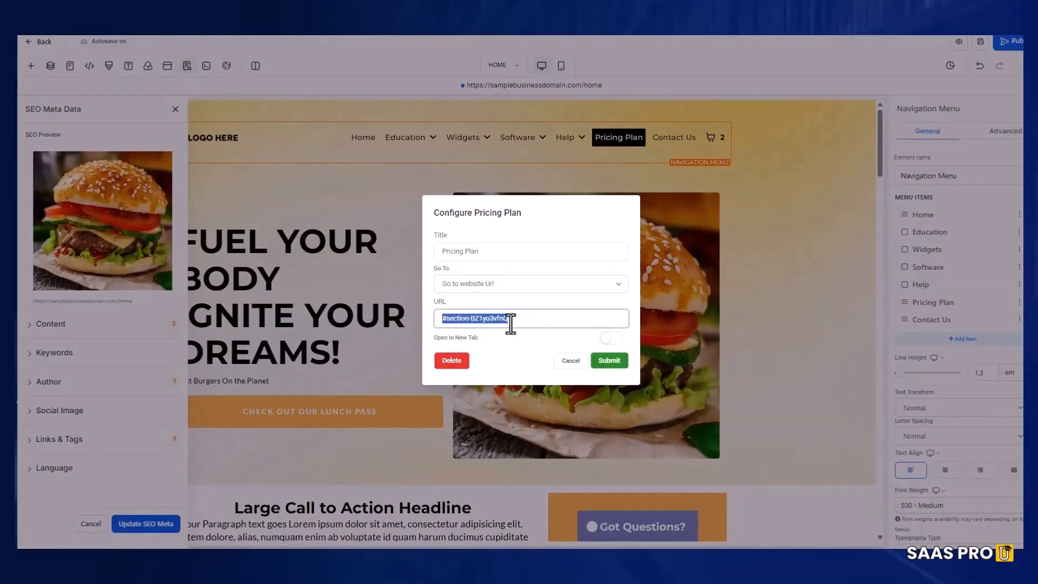
left_click(287, 158)
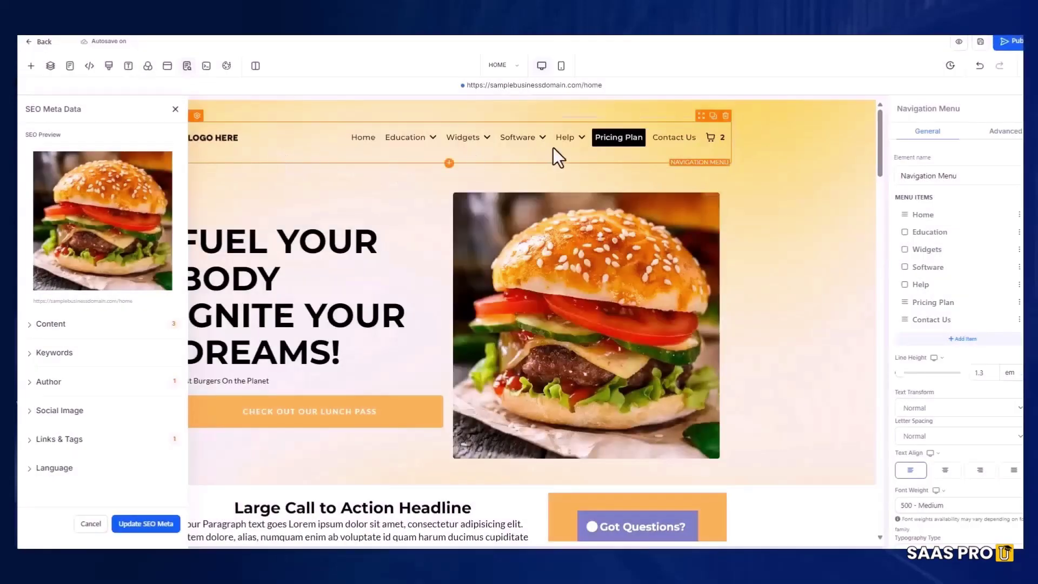
Step: Examine the full website URL, from the domain to the section selector, in the Contact Us menu item's settings
left_click(685, 151)
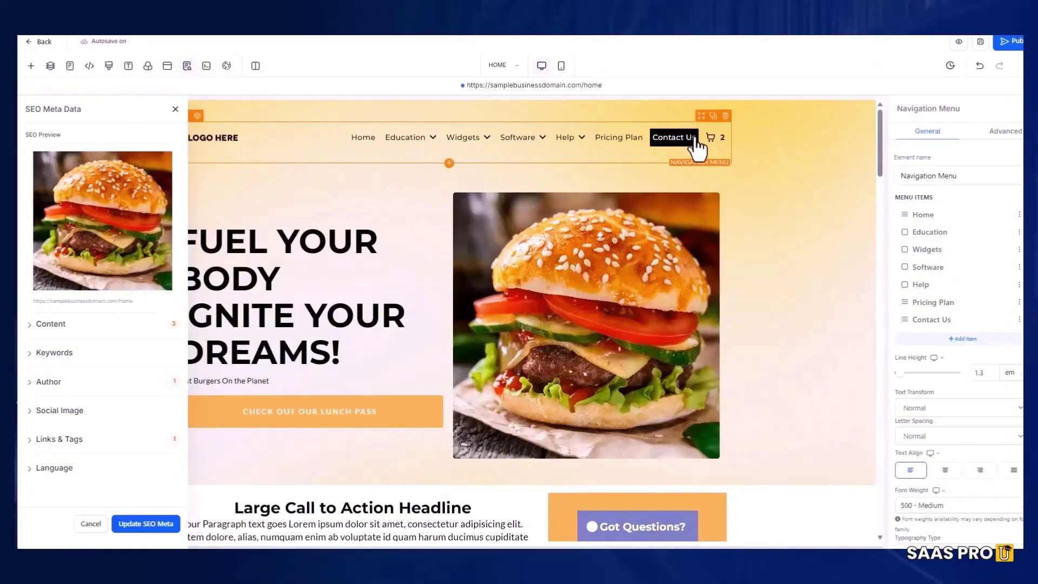
left_click(1018, 320)
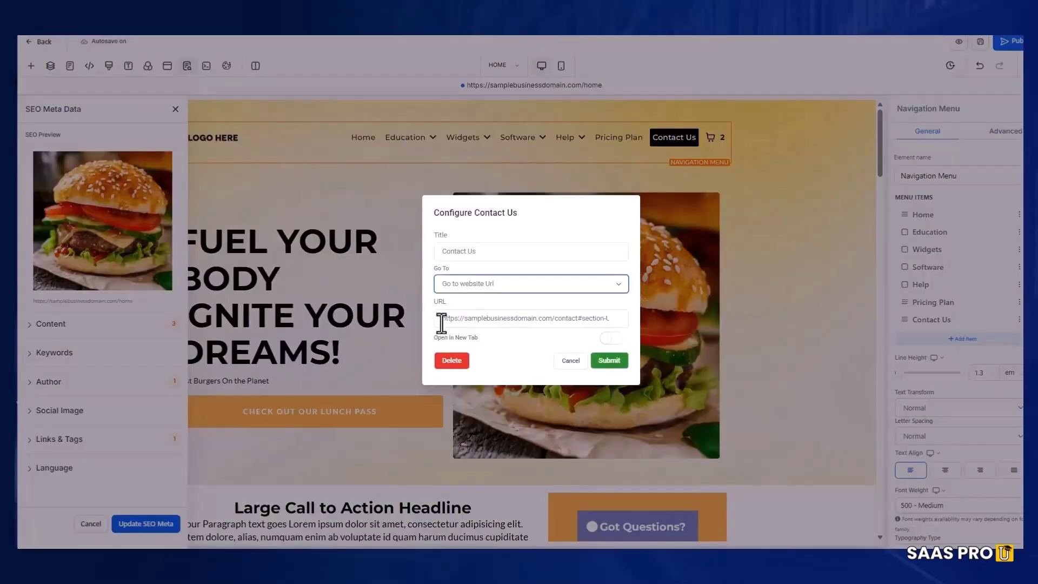
left_click_drag(441, 319, 518, 332)
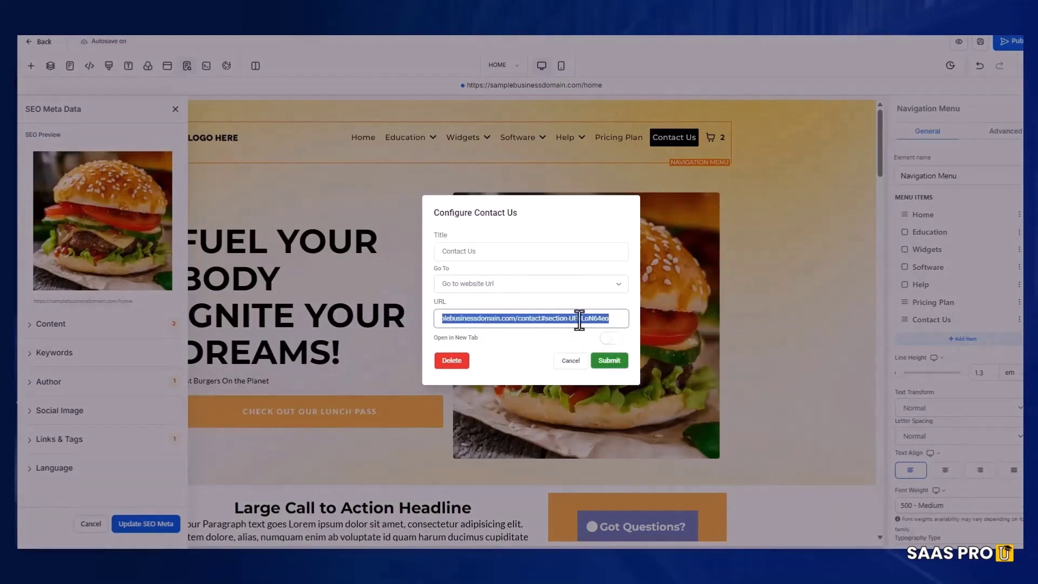
left_click(614, 318)
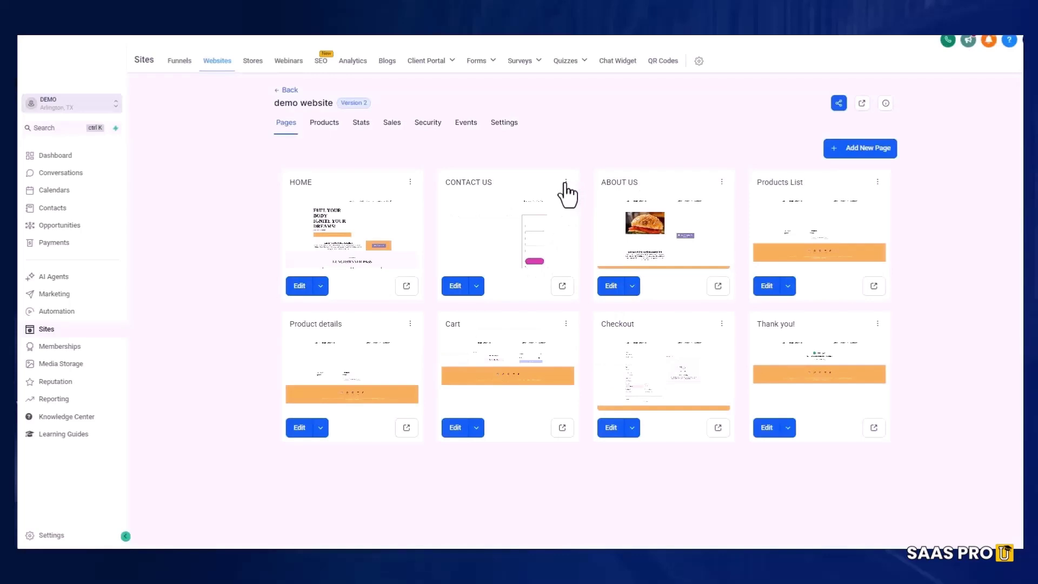
Step: Check the URL path in the CONTACT US page's details and close them without changes
left_click(565, 182)
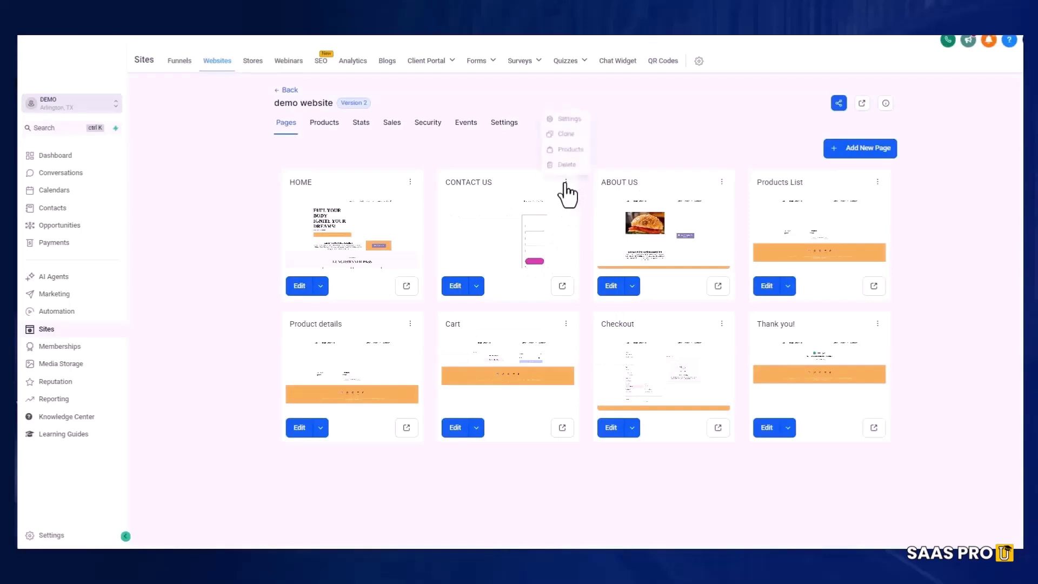
left_click(561, 115)
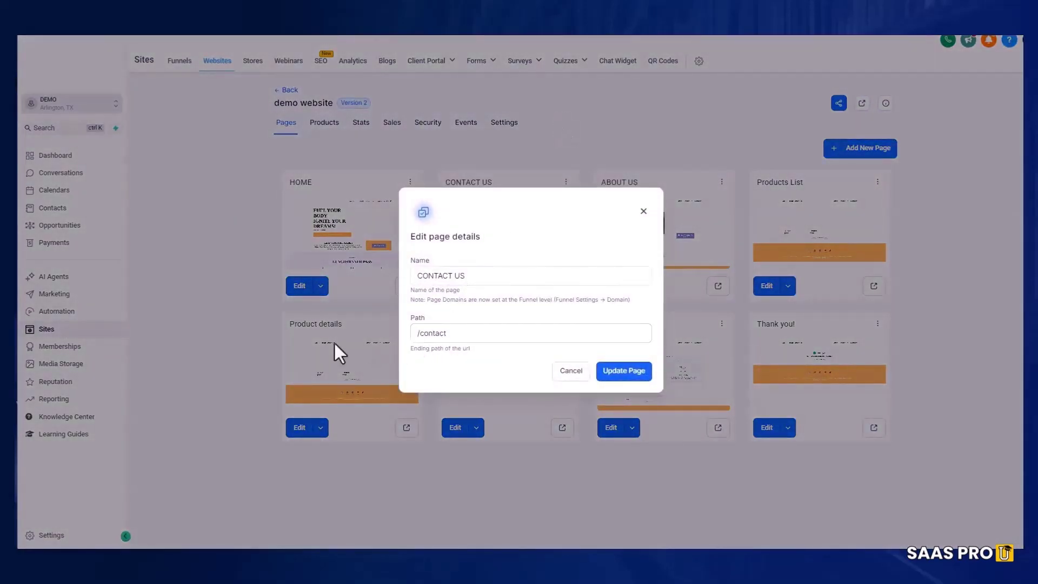
left_click(572, 371)
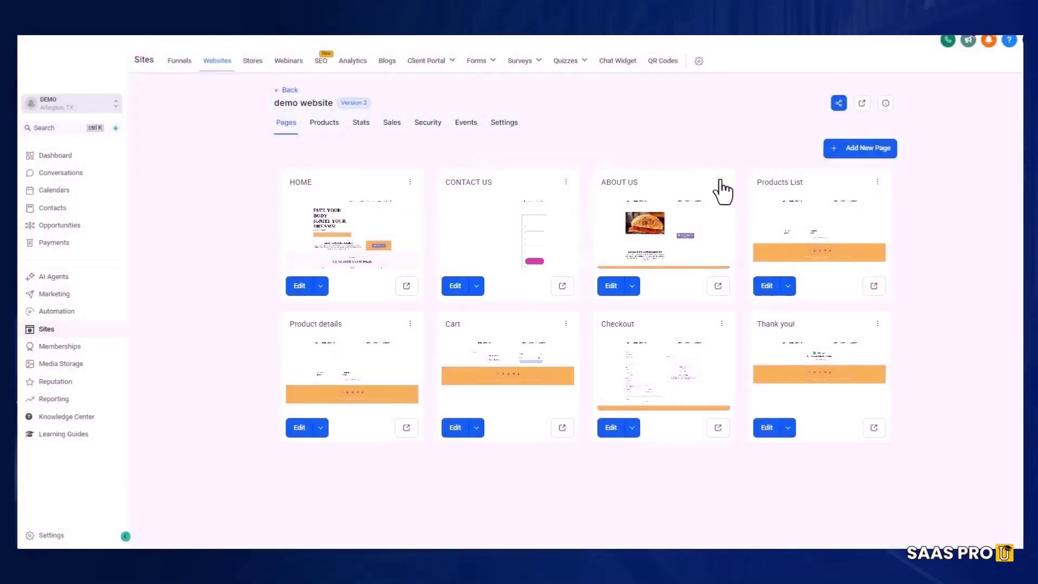
Step: Try appending #section-UF8LoN64eo to the /about path in the ABOUT US page's details
left_click(722, 182)
left_click(726, 116)
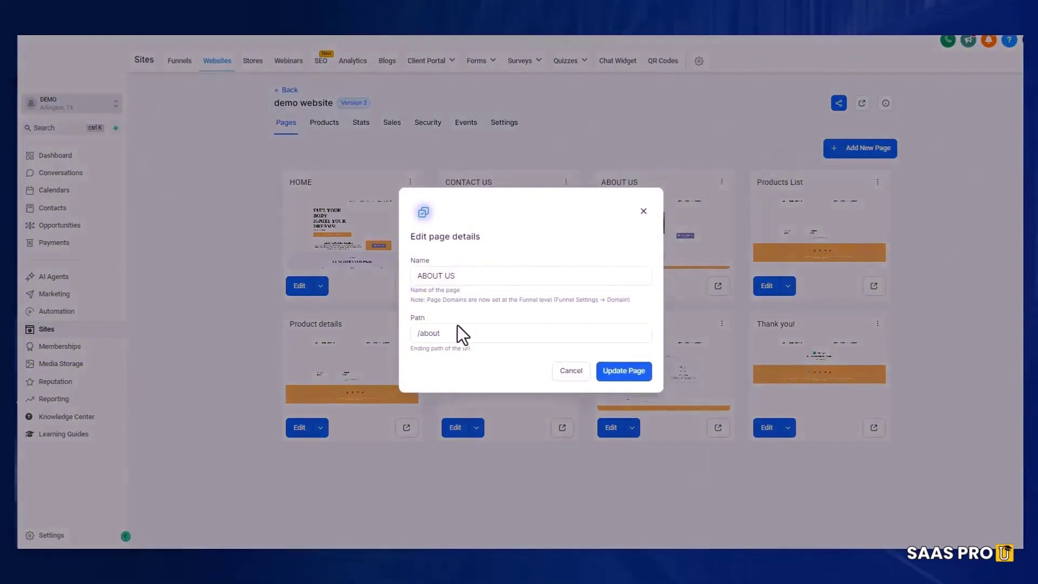
left_click(422, 336)
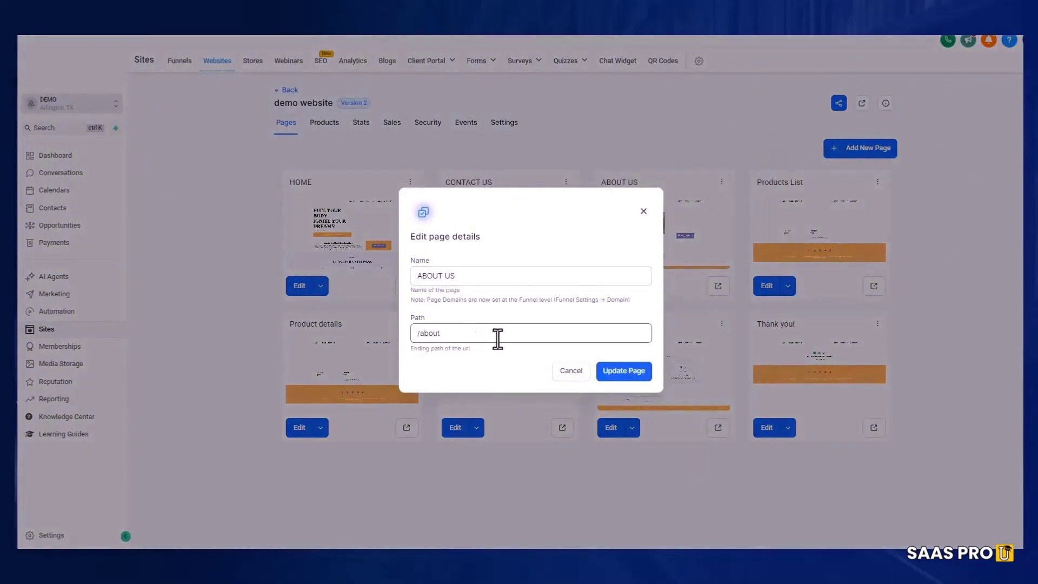
type("#section-UlxN64eo")
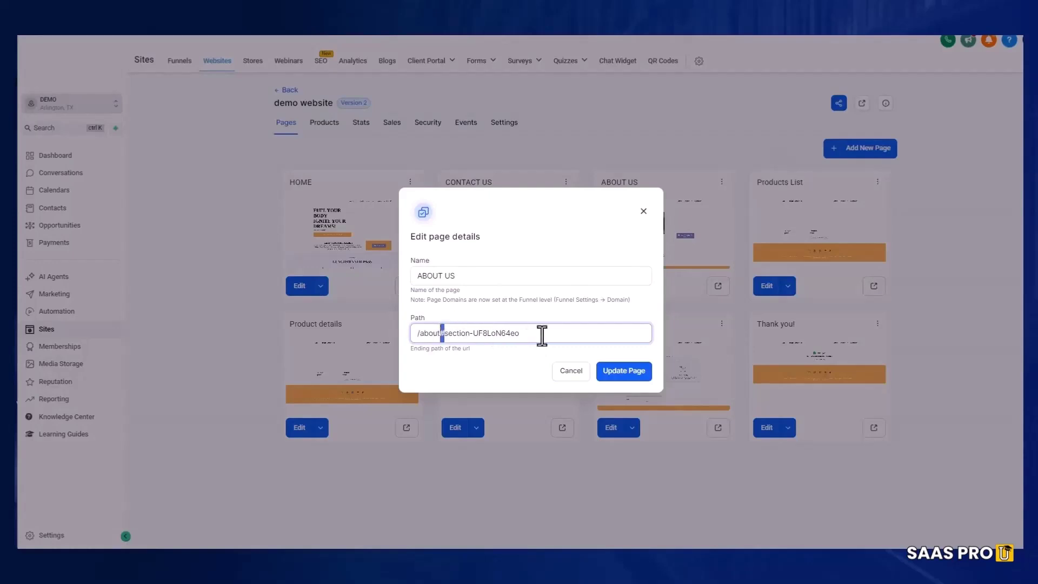
left_click_drag(542, 335, 444, 336)
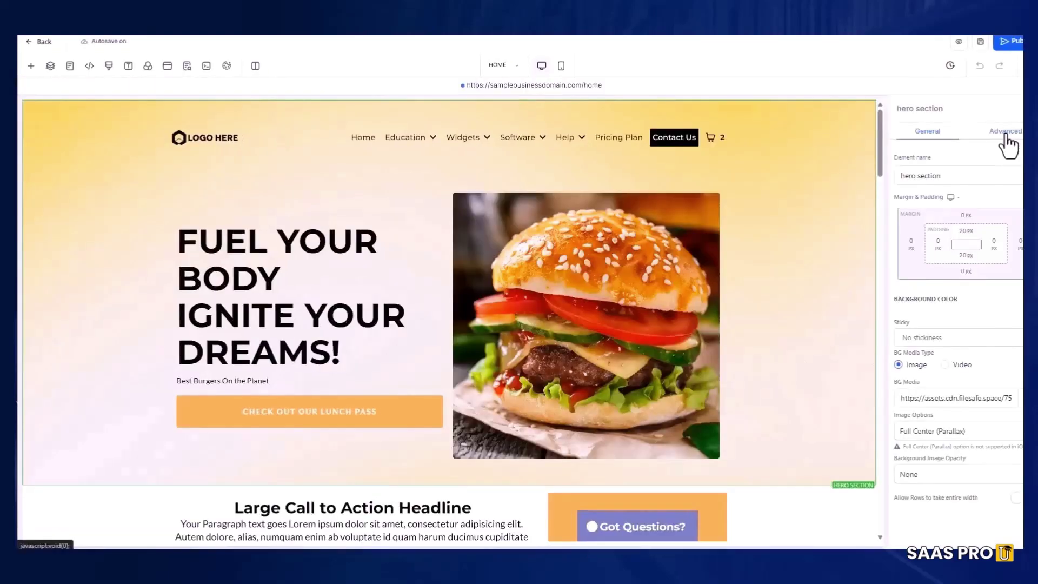
Step: Open the hero section's advanced settings and copy its CSS selector
left_click(1004, 135)
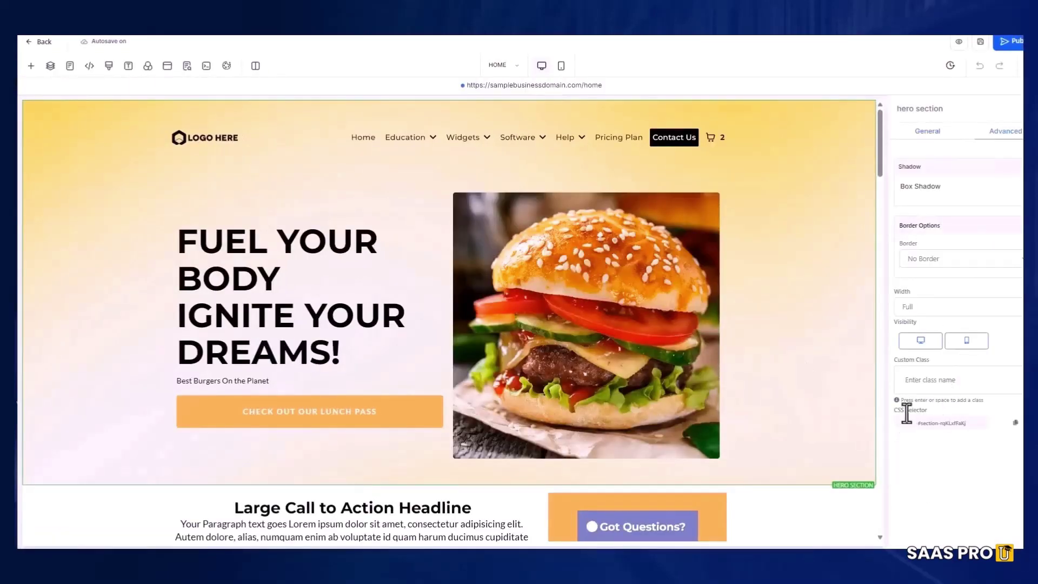
left_click(1009, 429)
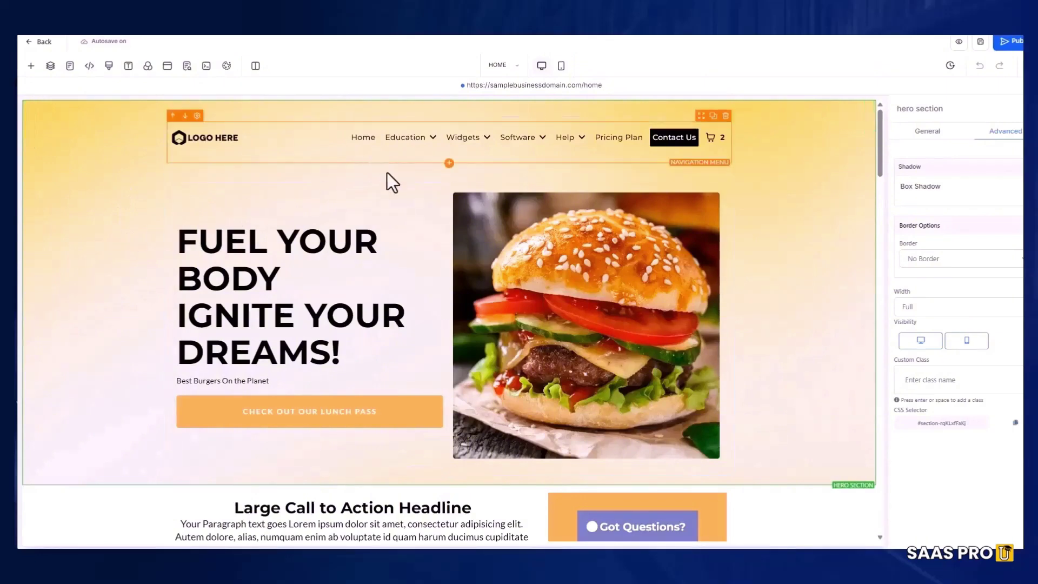
Step: Look over the home page's pricing and menu sections, then select the navigation menu
scroll(383, 342, "down", 1)
scroll(384, 342, "down", 15)
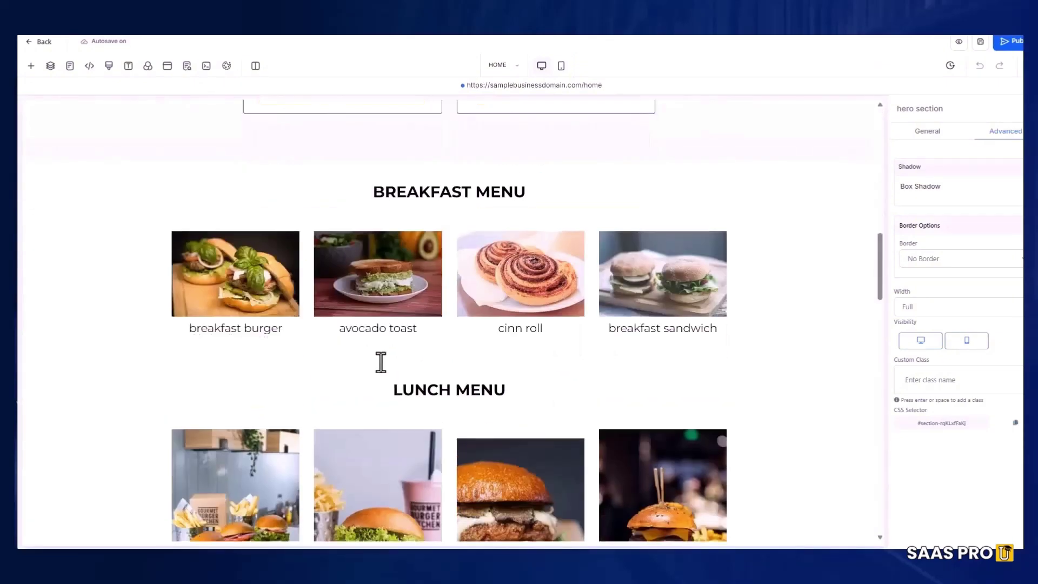
scroll(382, 359, "up", 16)
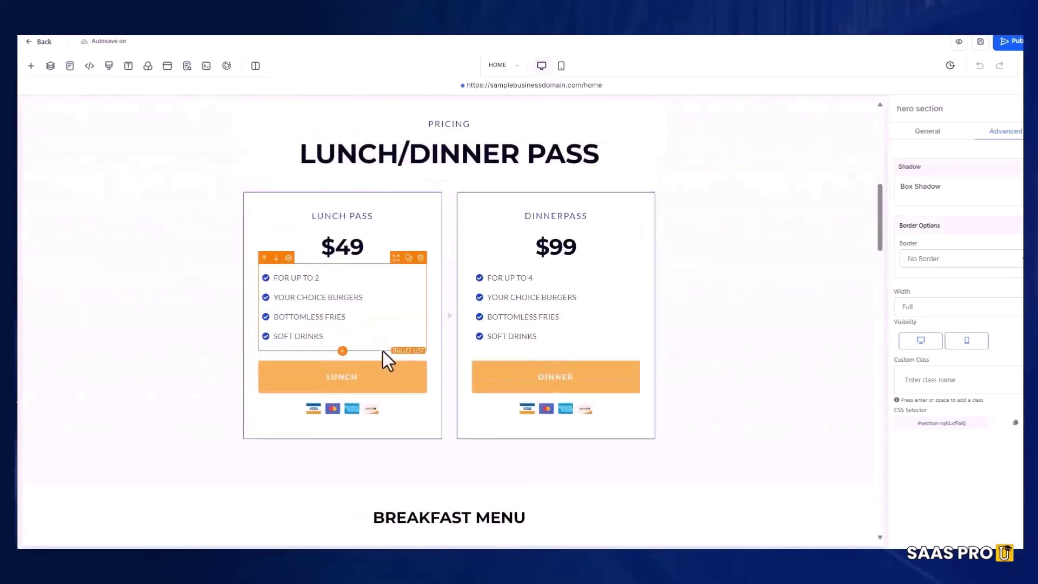
scroll(383, 351, "up", 3)
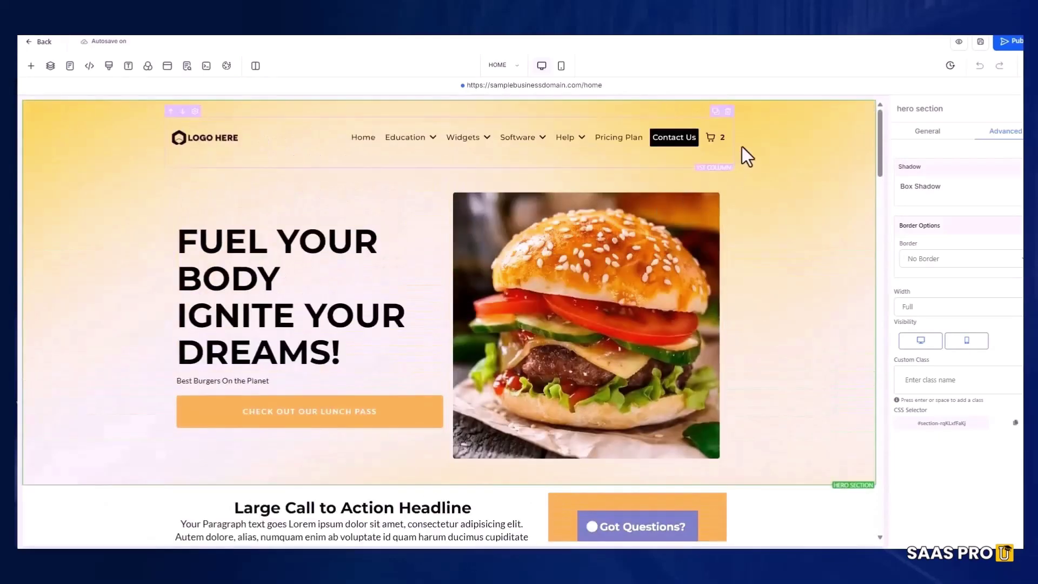
left_click(697, 151)
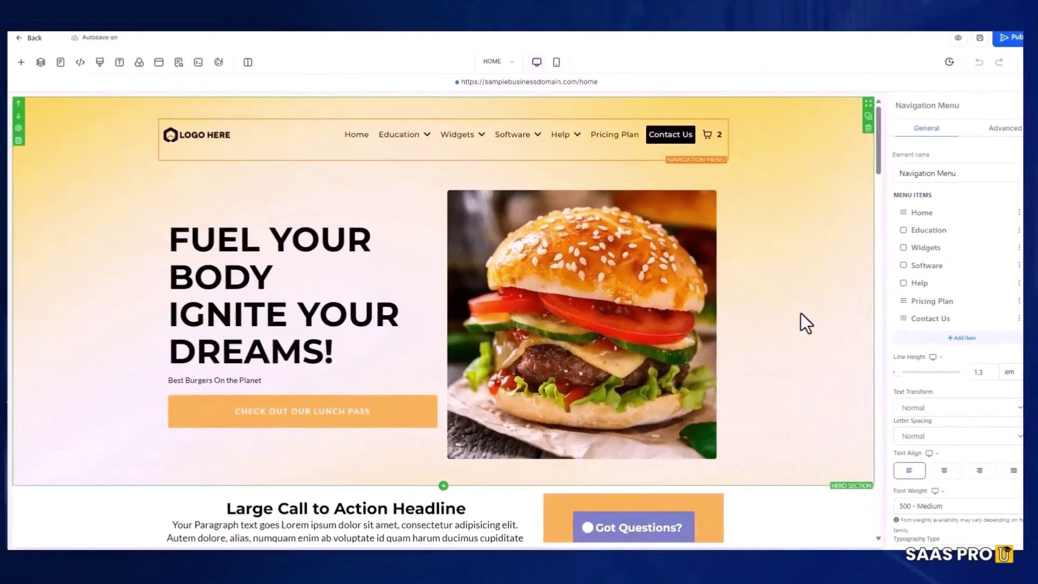
left_click(611, 87)
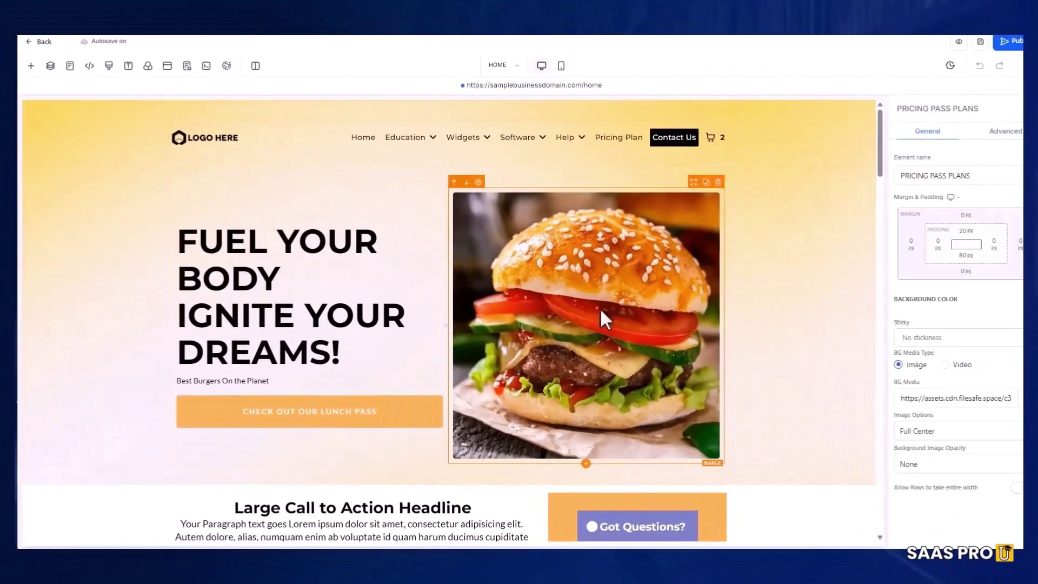
scroll(602, 317, "down", 5)
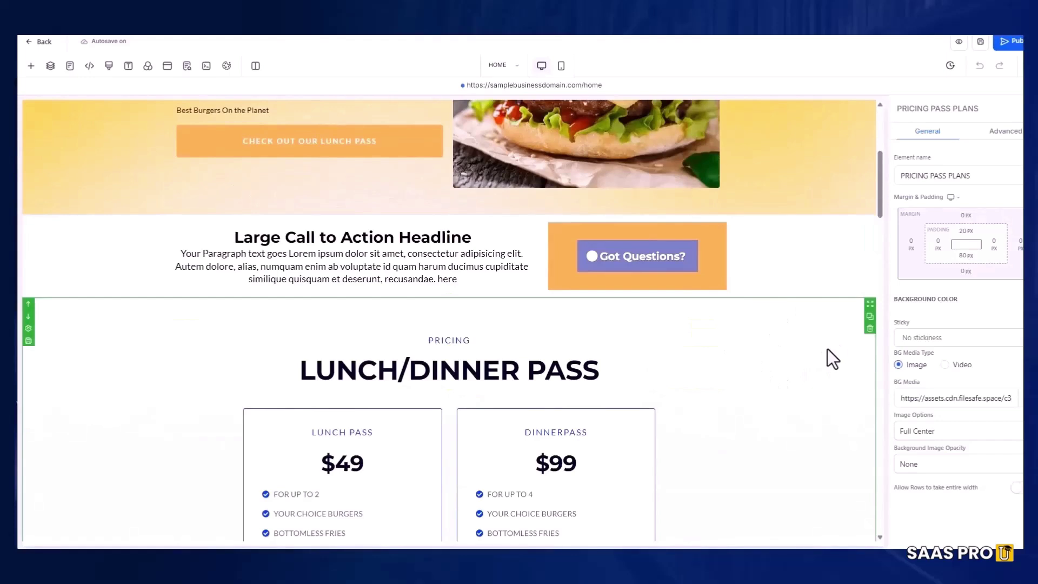
scroll(689, 161, "up", 5)
Step: Review the section selector at the end of the Contact Us menu item's website URL, then close its configuration without changes
left_click(679, 157)
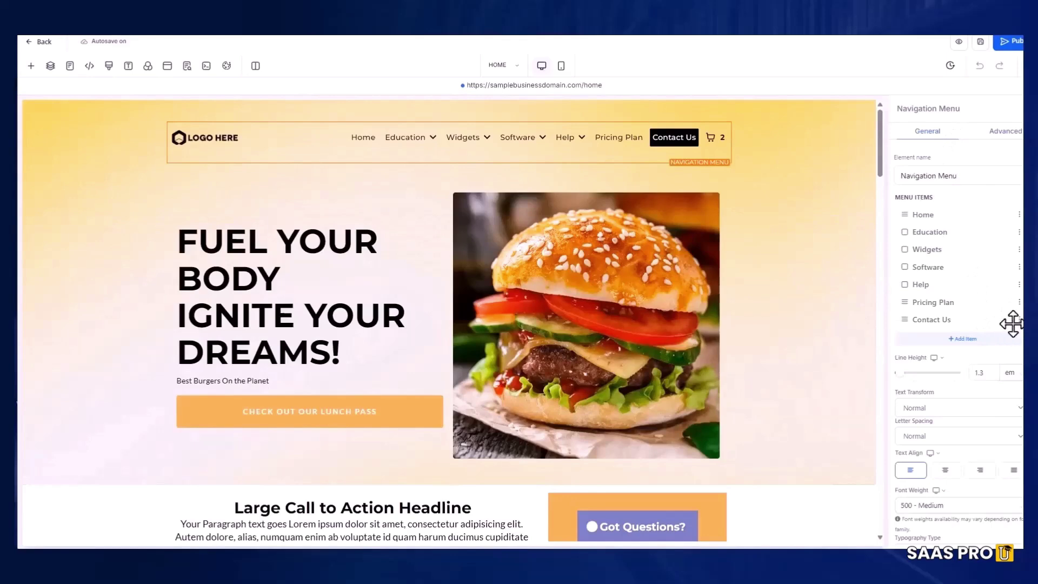
left_click(1013, 320)
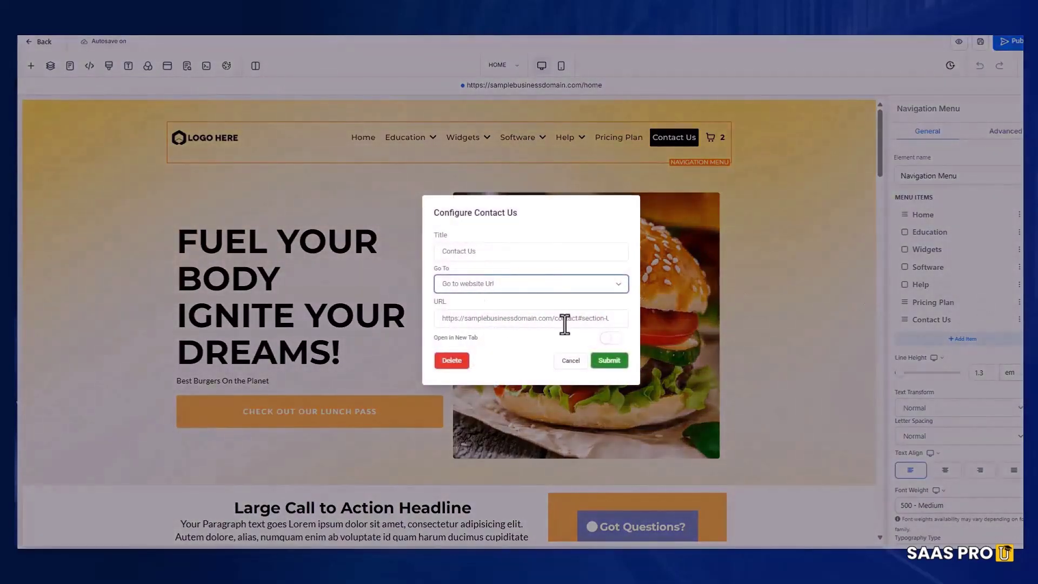
left_click(578, 318)
left_click_drag(578, 319, 619, 324)
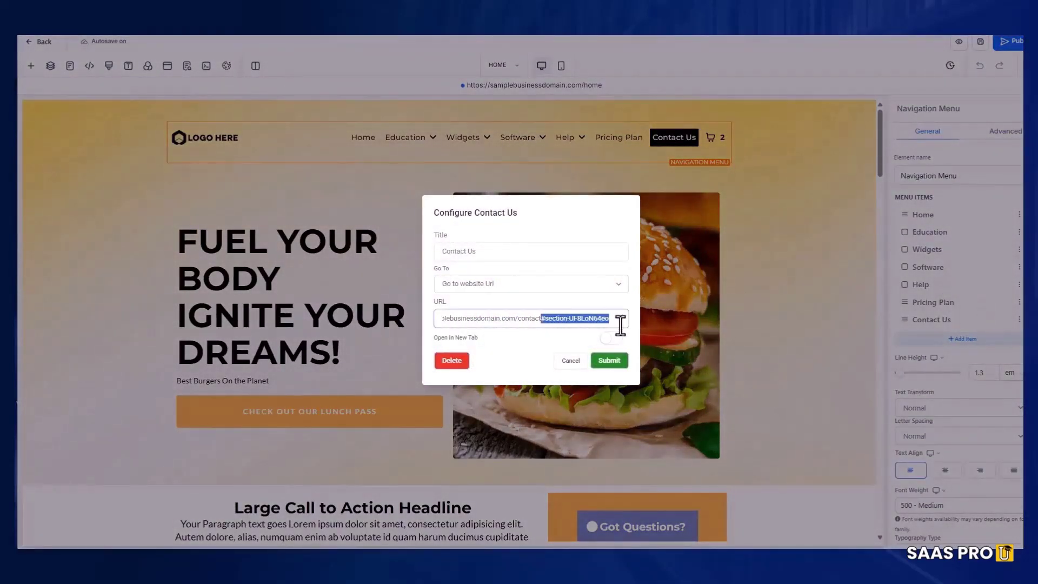
key("Escape")
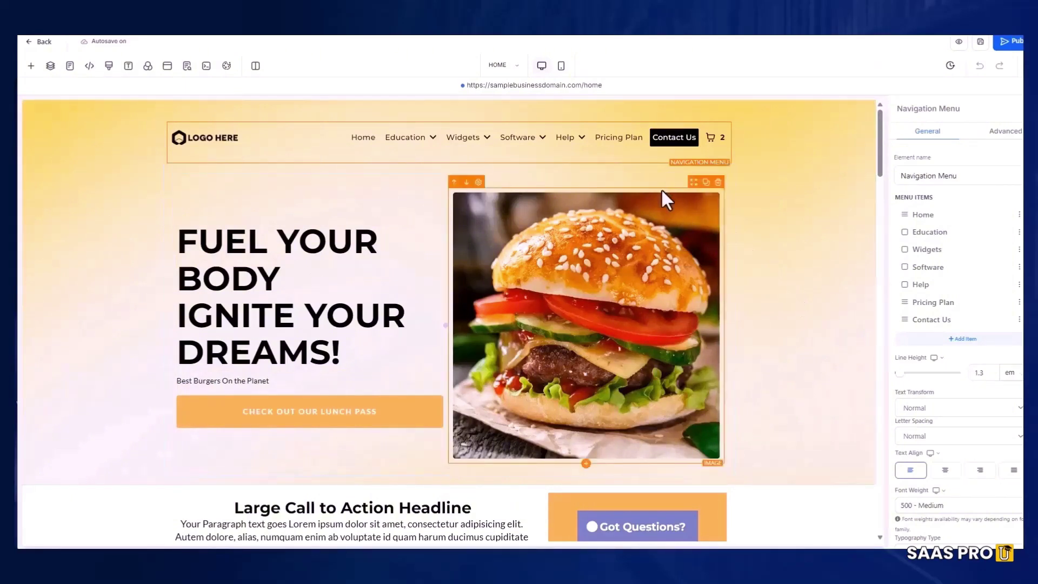
scroll(312, 468, "down", 4)
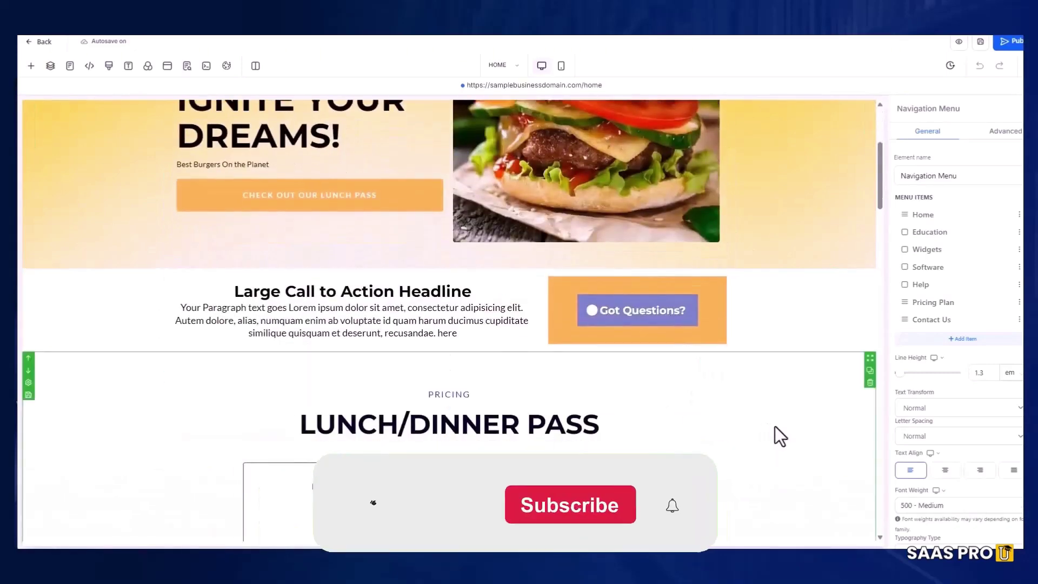
scroll(803, 313, "up", 4)
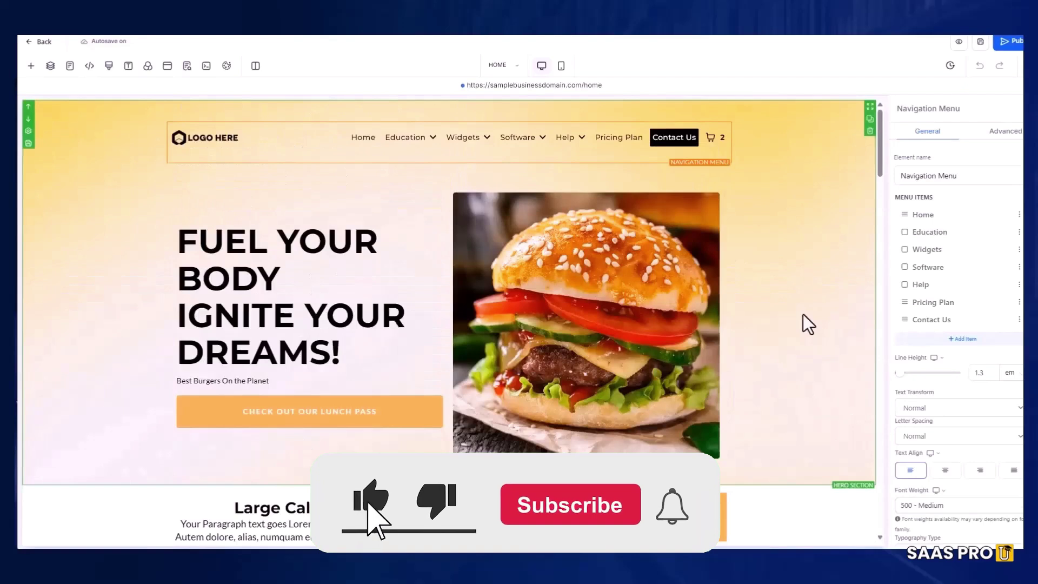